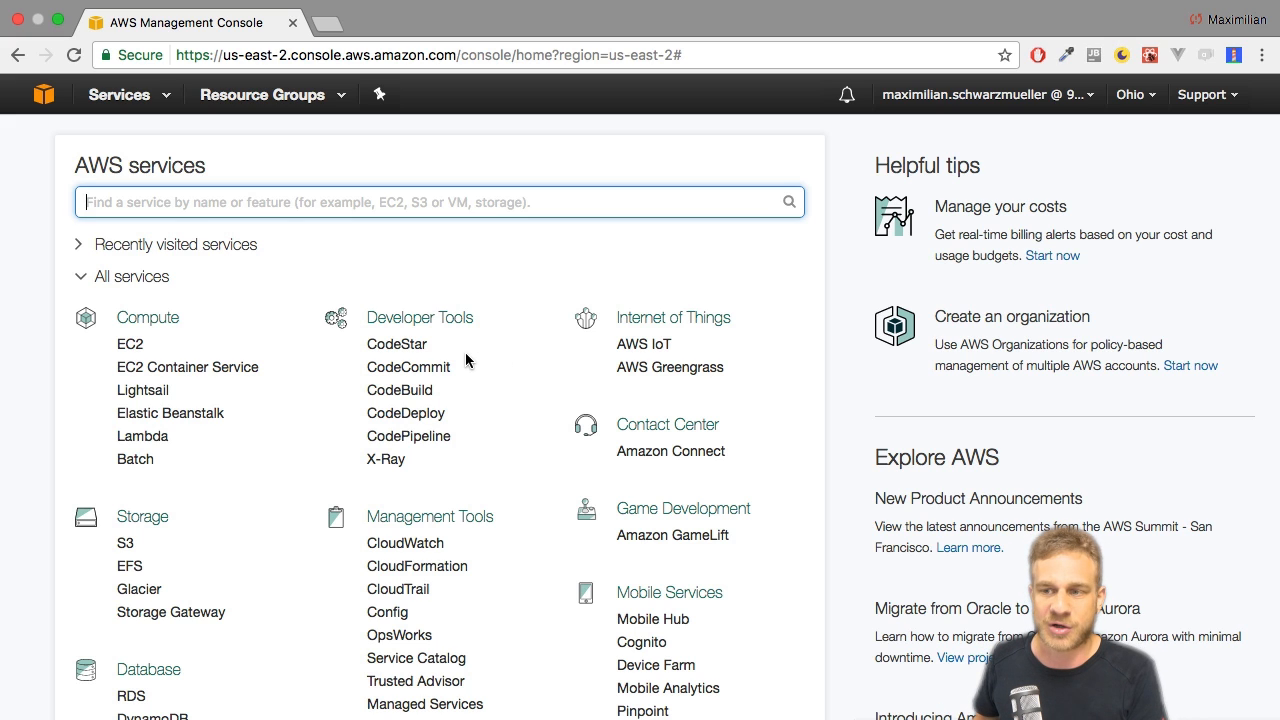
Open the EC2 service and start launching a new instance.
left_click(131, 345)
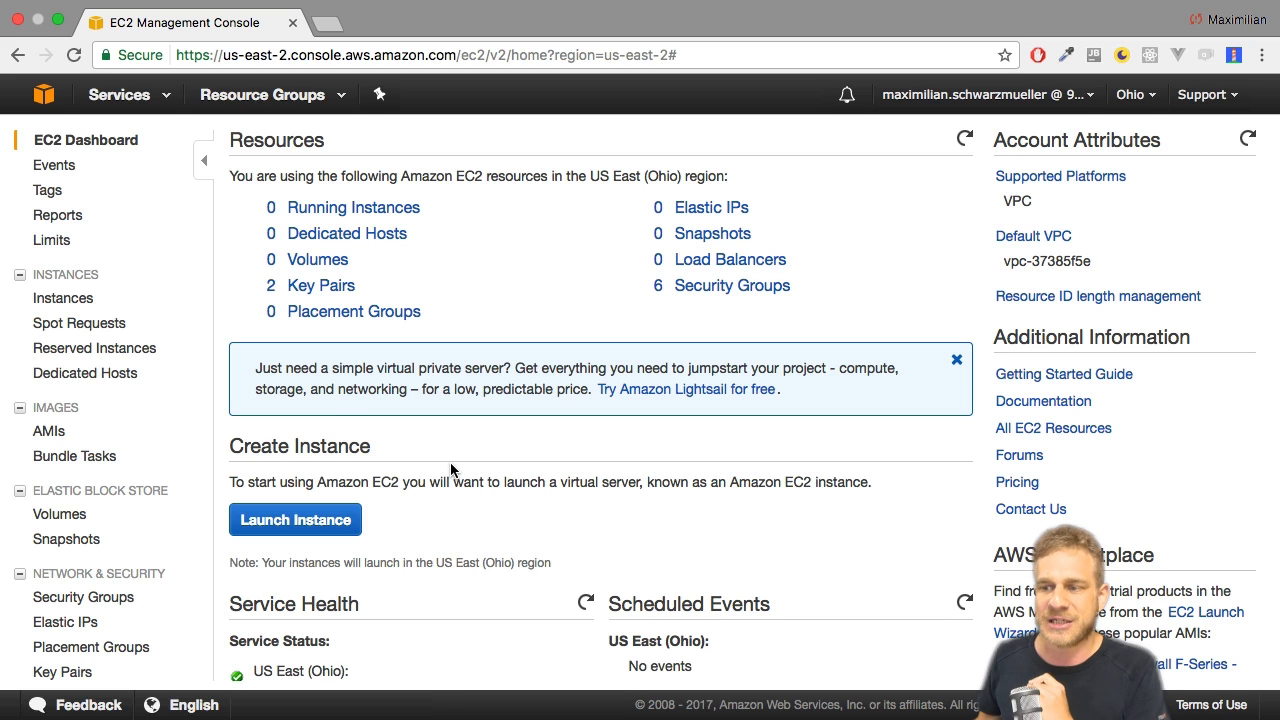
left_click(303, 527)
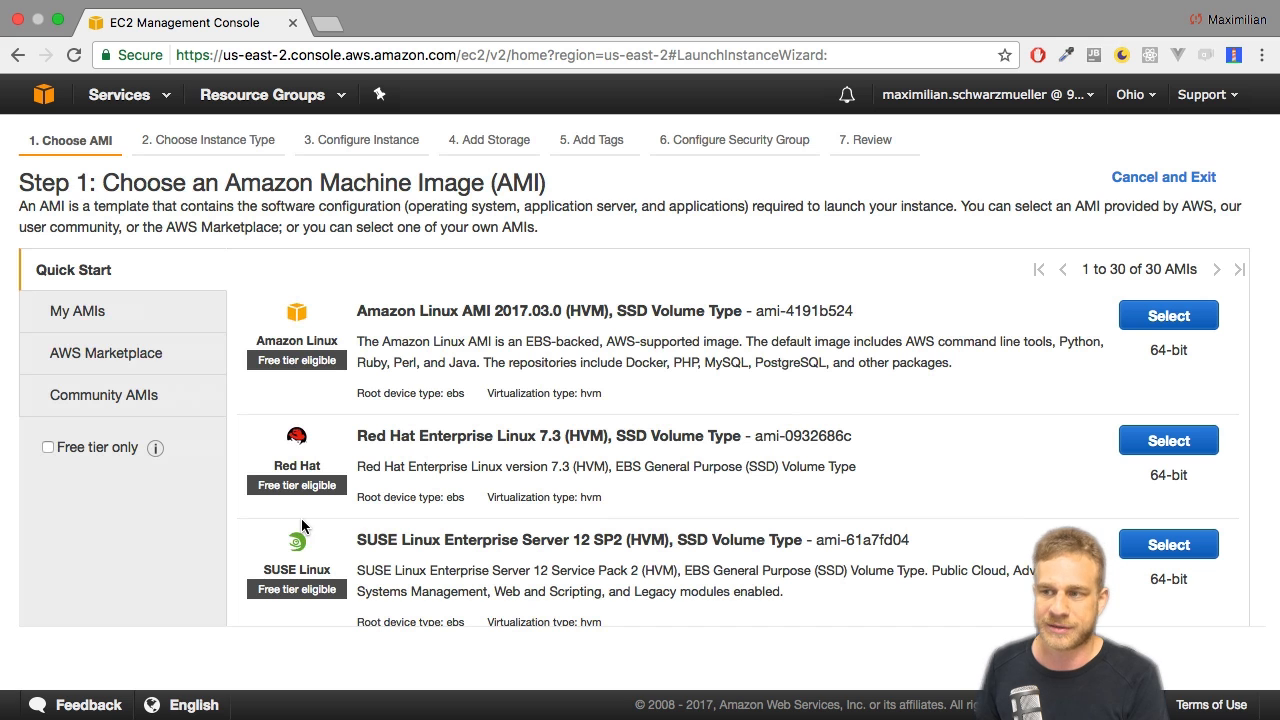
Review the available machine images and select Amazon Linux AMI 2017.03.0 (HVM), SSD Volume Type for the instance.
scroll(630, 362, "down", 5)
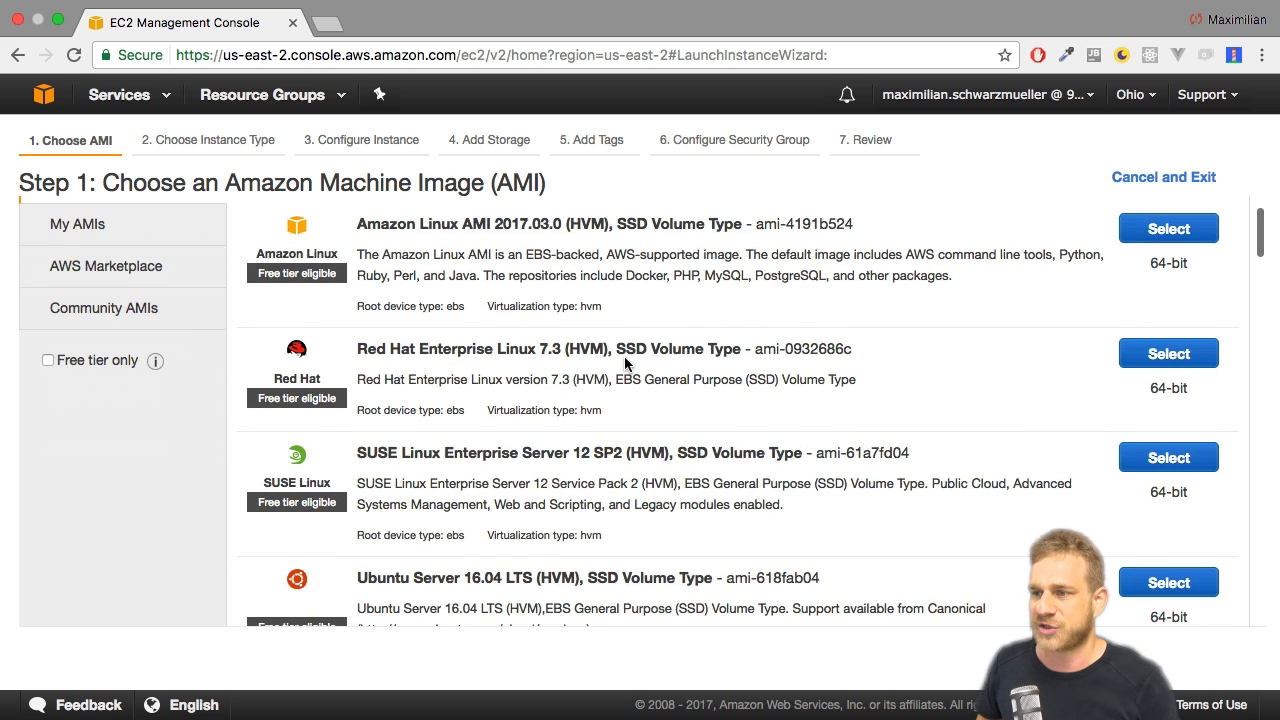
scroll(624, 356, "down", 3)
scroll(624, 356, "up", 3)
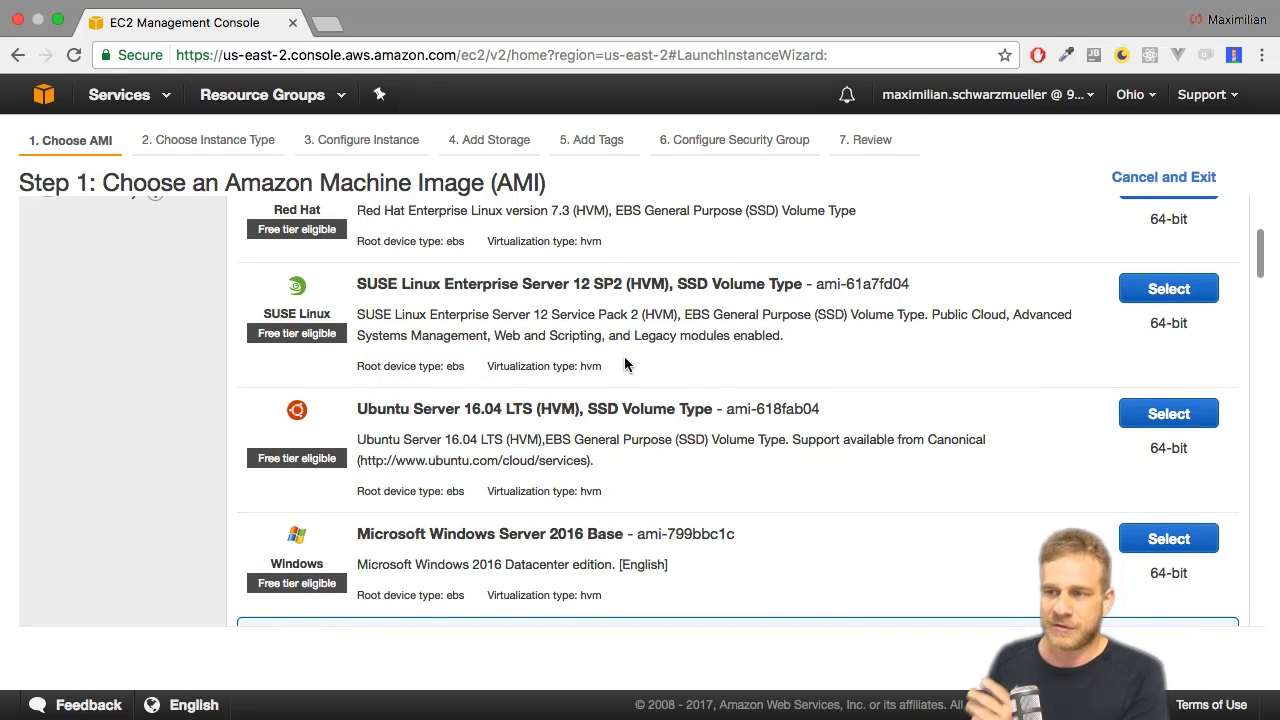
scroll(625, 358, "up", 4)
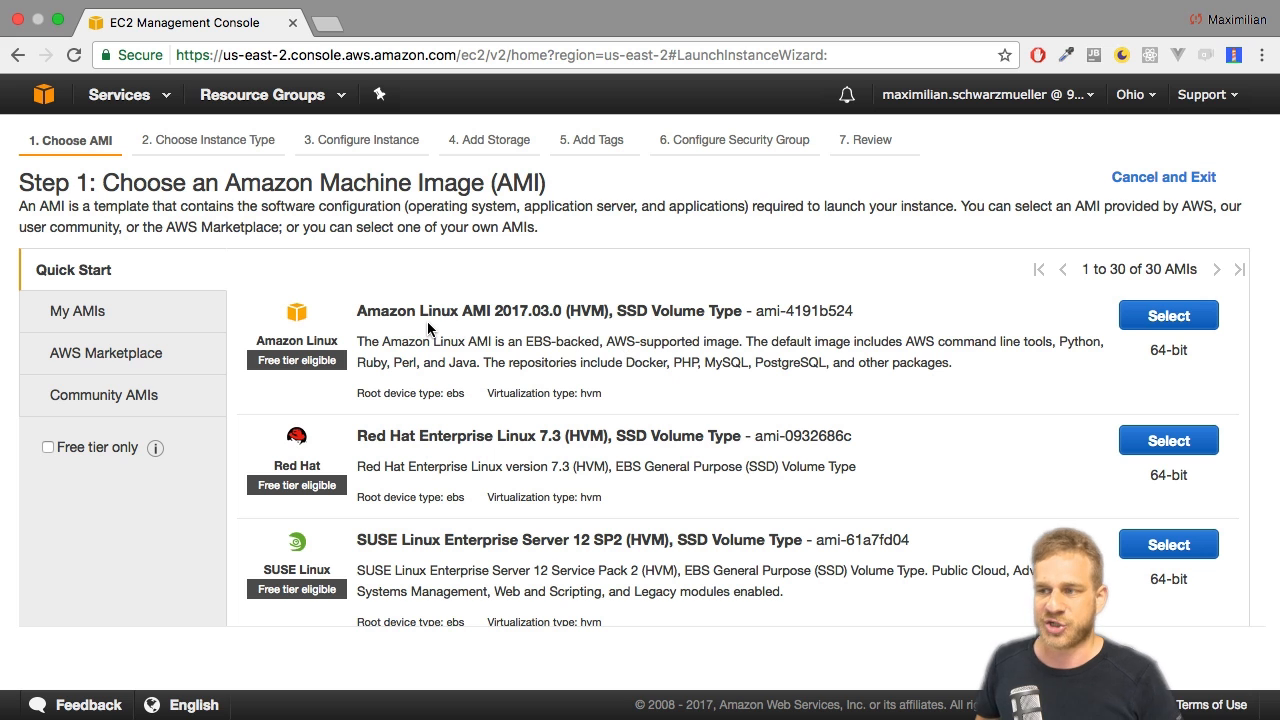
scroll(427, 327, "down", 1)
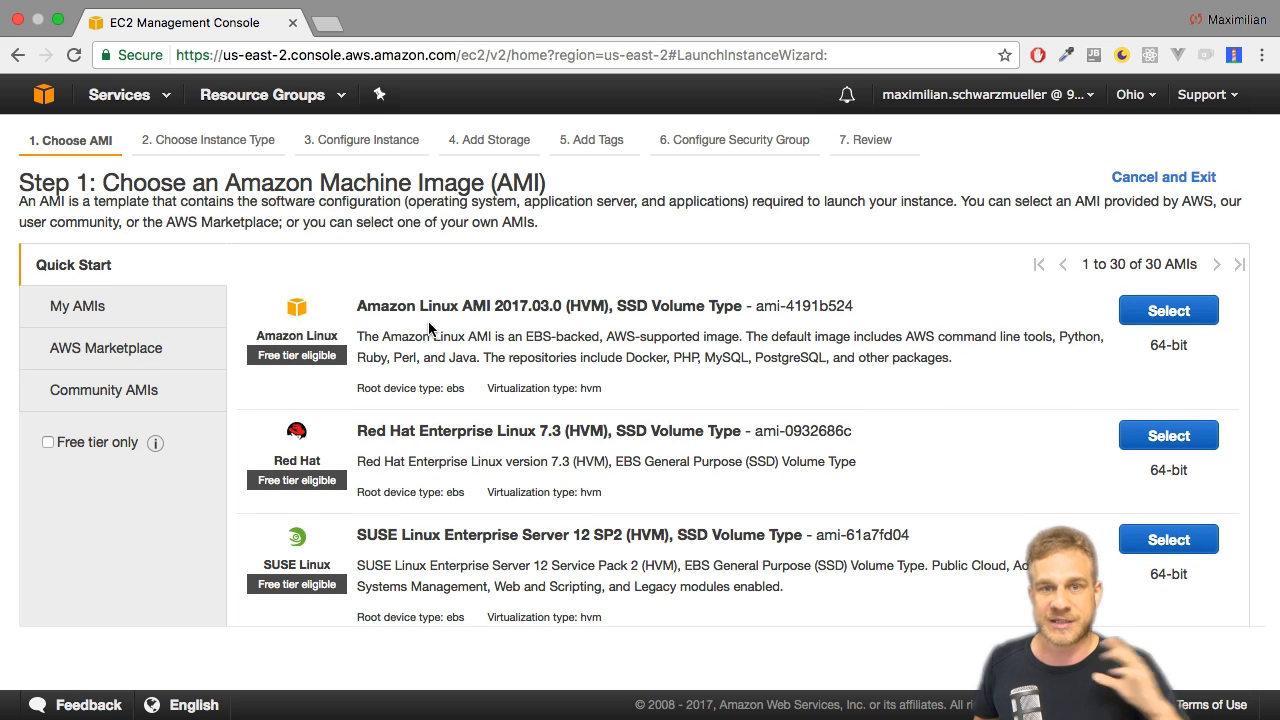
scroll(428, 327, "down", 5)
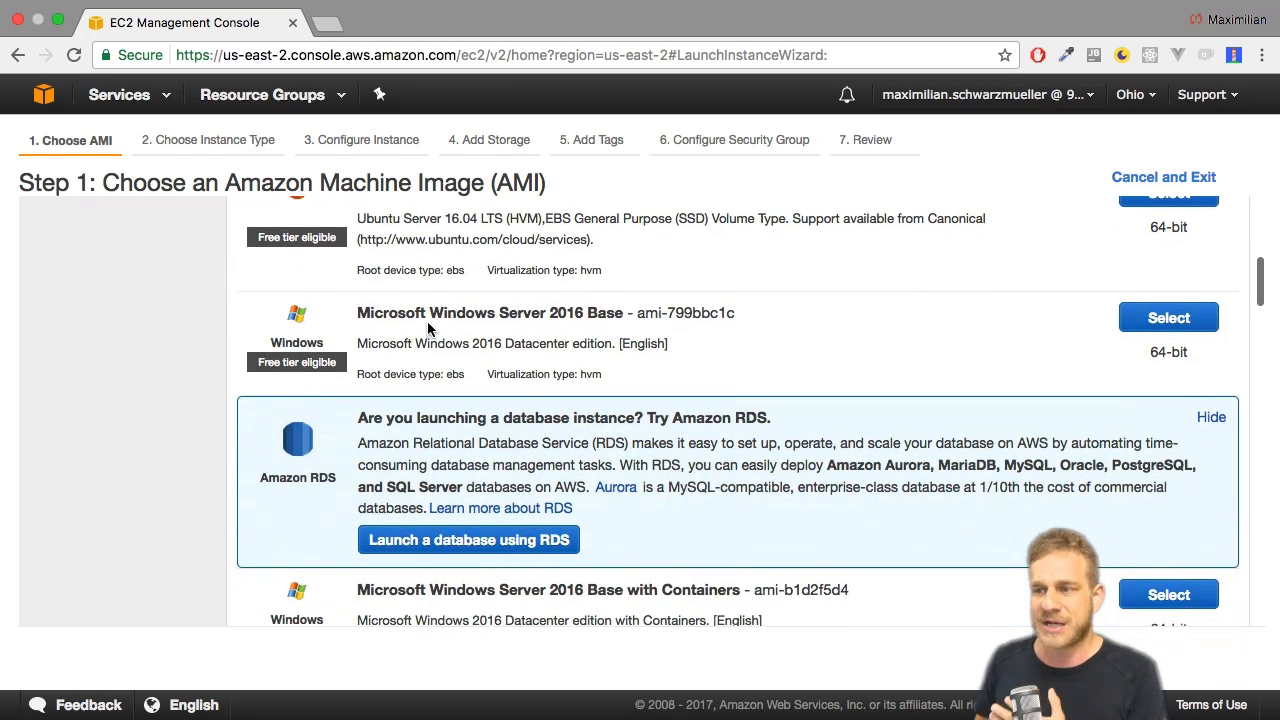
scroll(428, 328, "up", 6)
left_click(427, 327)
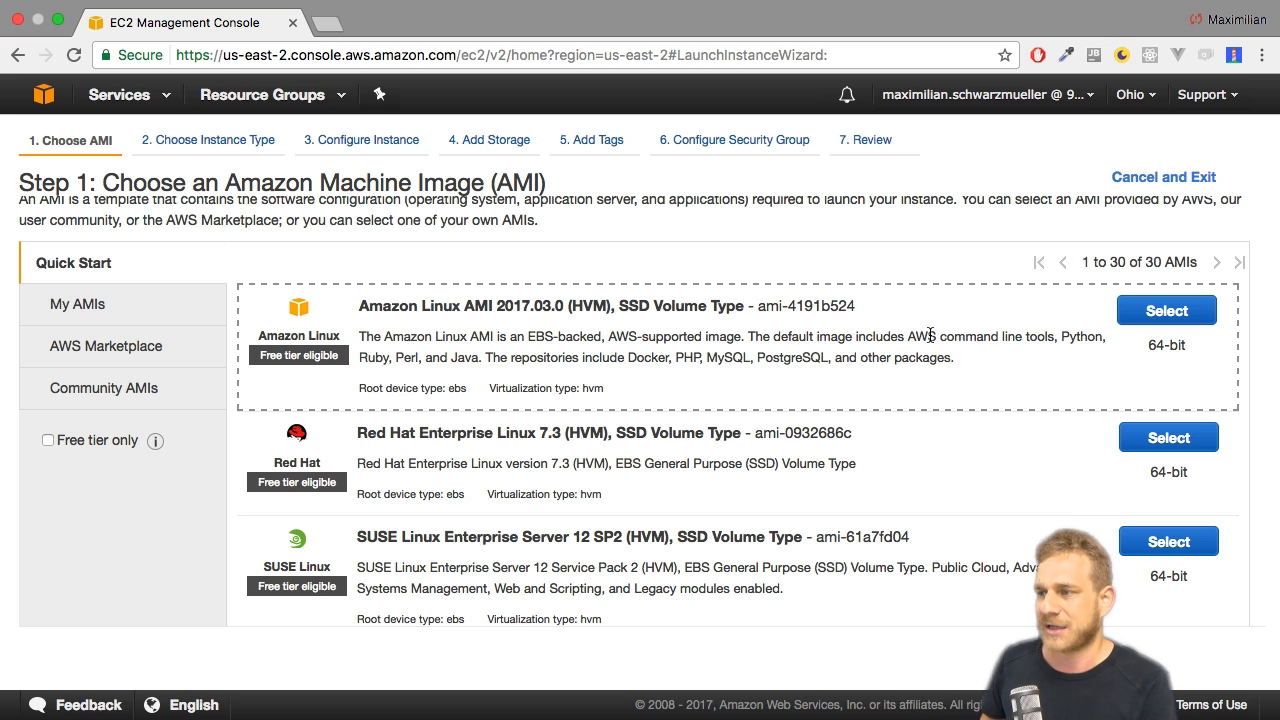
left_click(1183, 320)
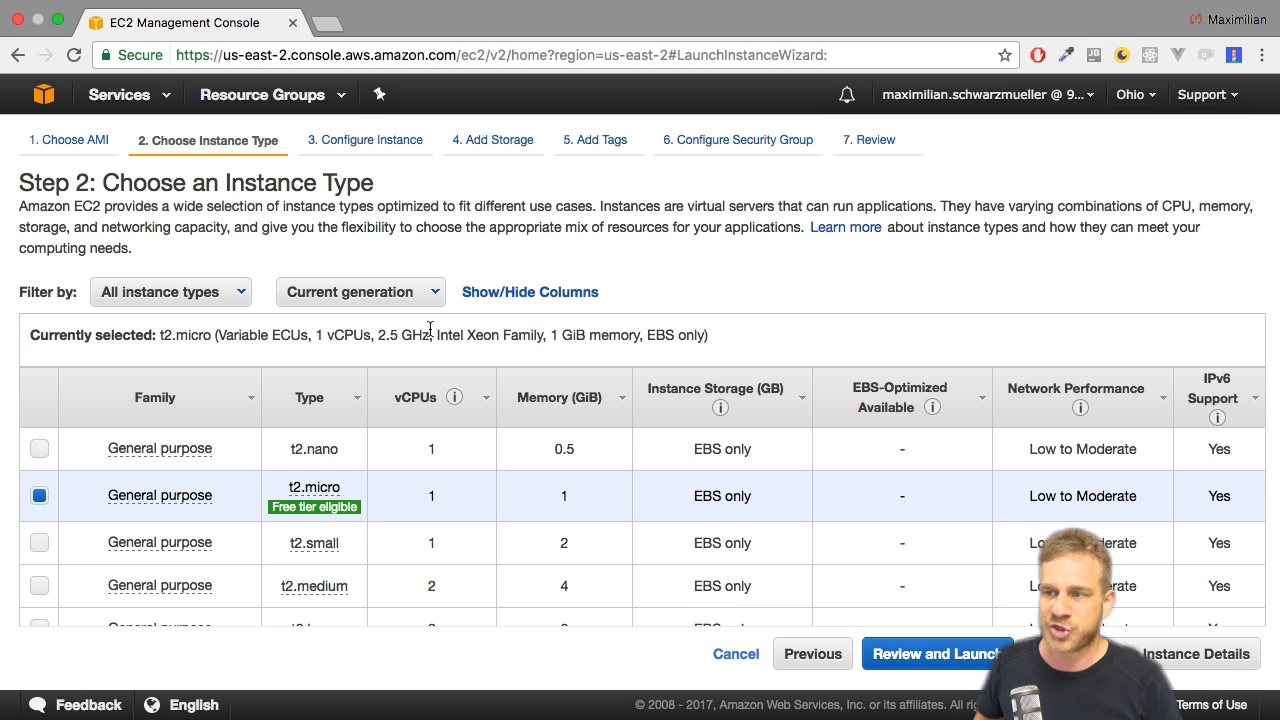
Examine the available instance types from general purpose to storage optimized, comparing their vCPUs, memory, storage and network performance.
scroll(425, 388, "down", 15)
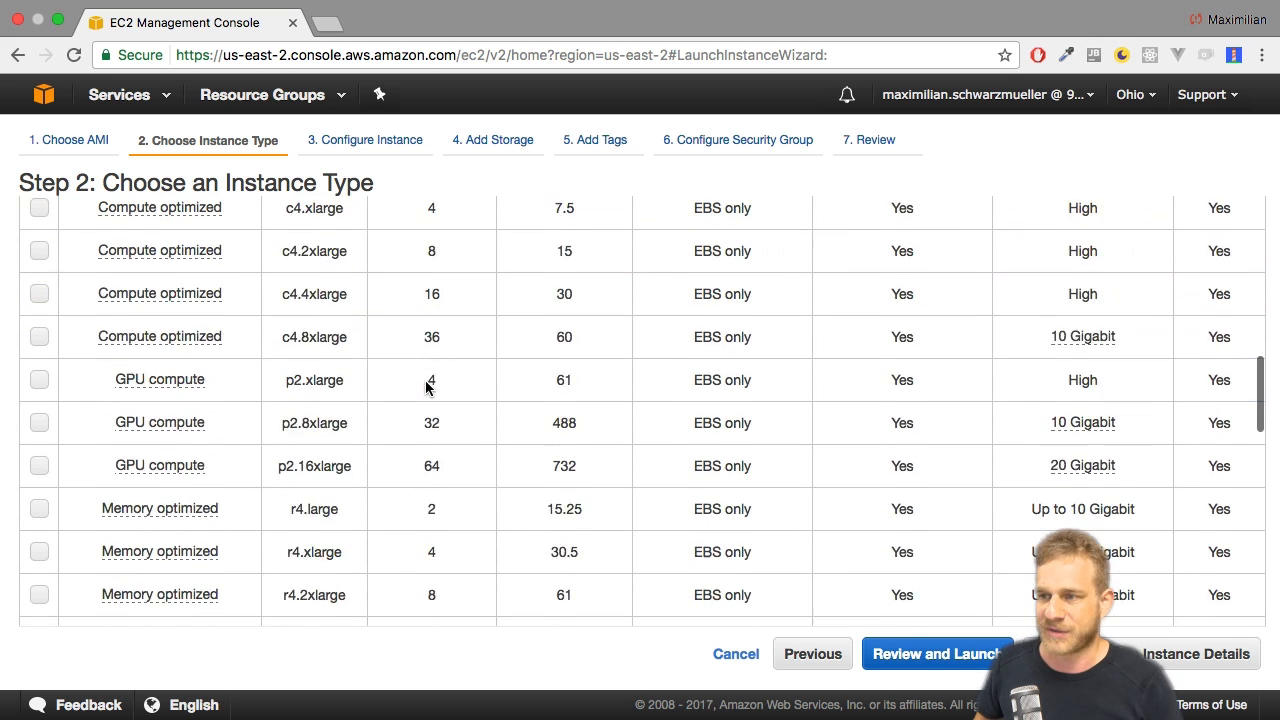
scroll(425, 388, "down", 5)
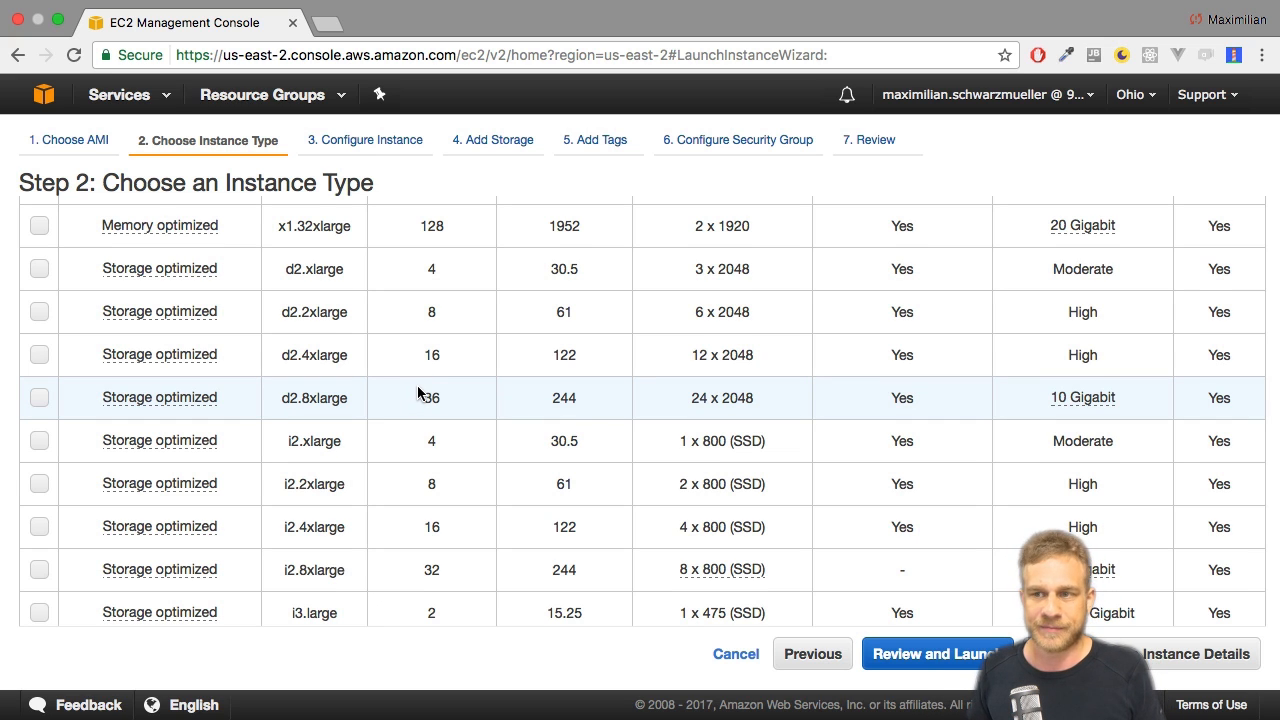
scroll(417, 385, "up", 20)
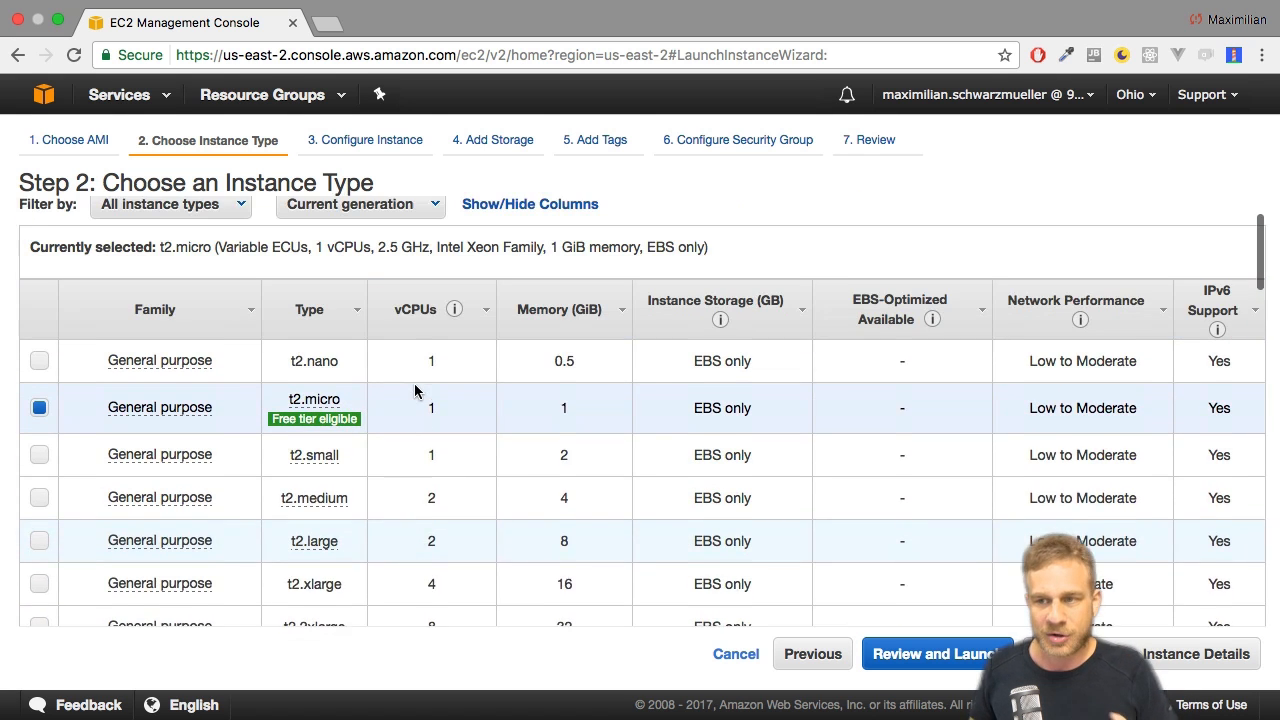
scroll(414, 383, "up", 2)
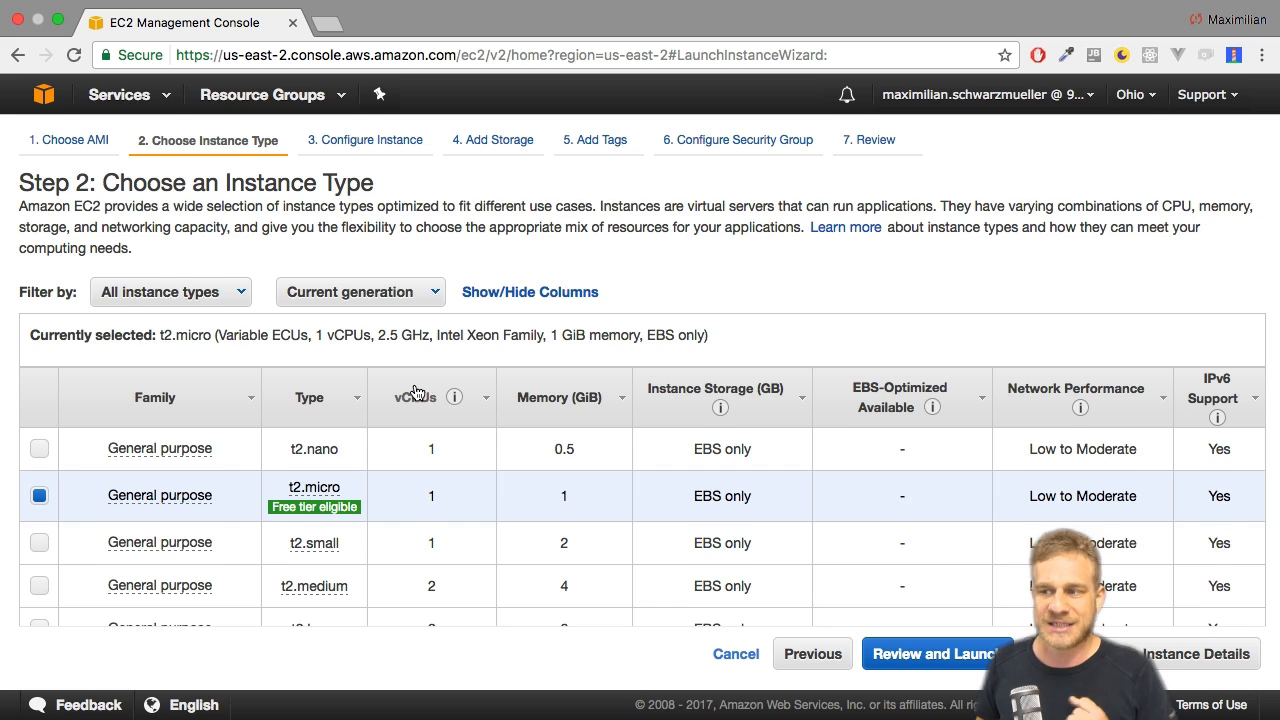
scroll(414, 391, "down", 2)
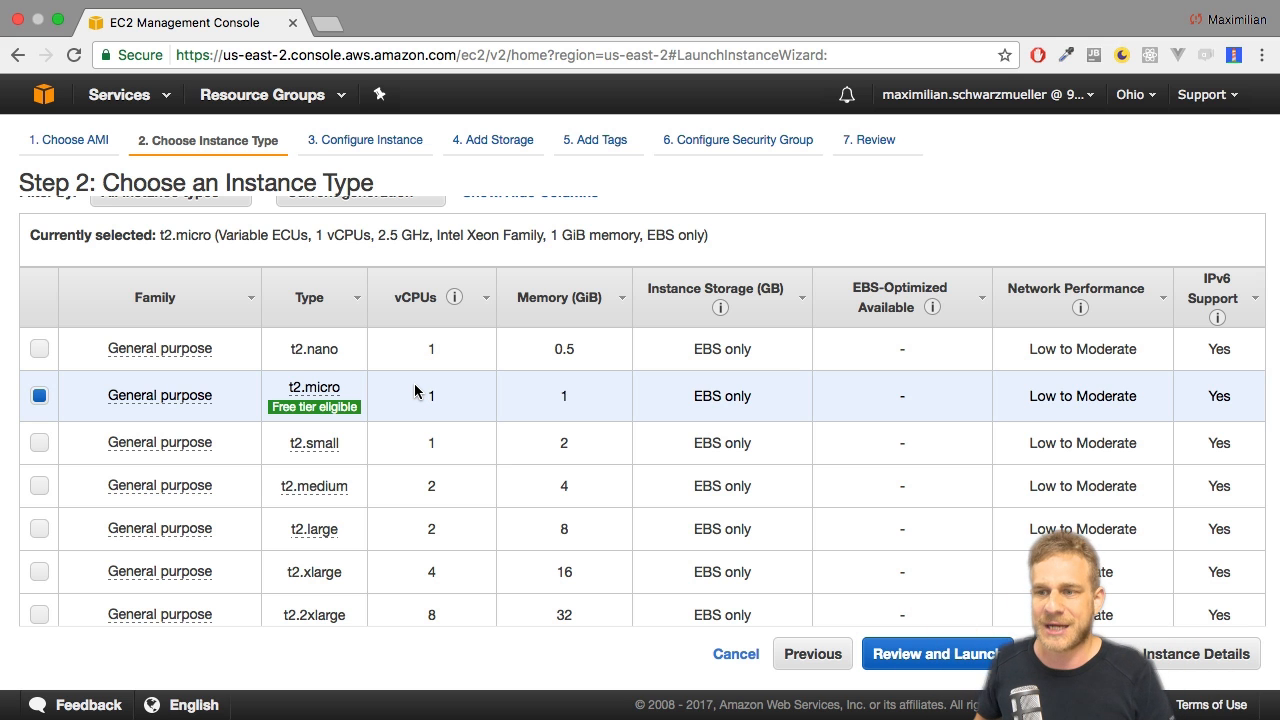
scroll(761, 472, "down", 6)
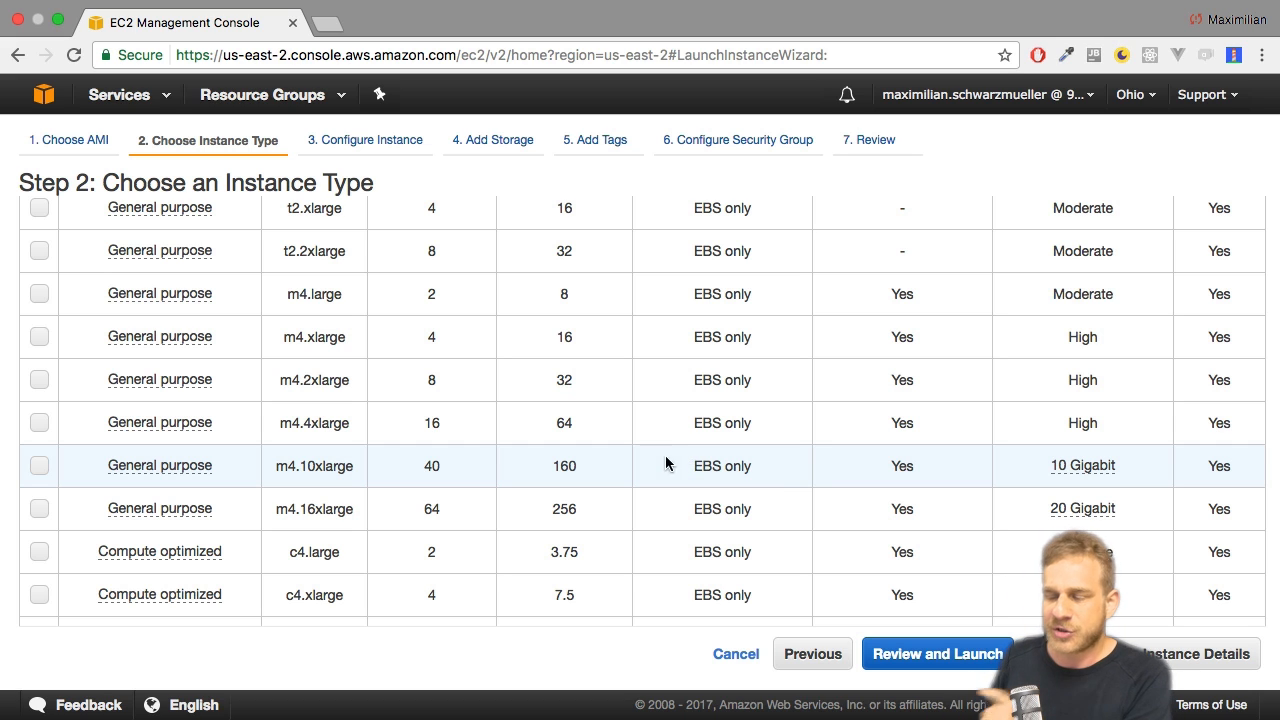
scroll(547, 392, "down", 3)
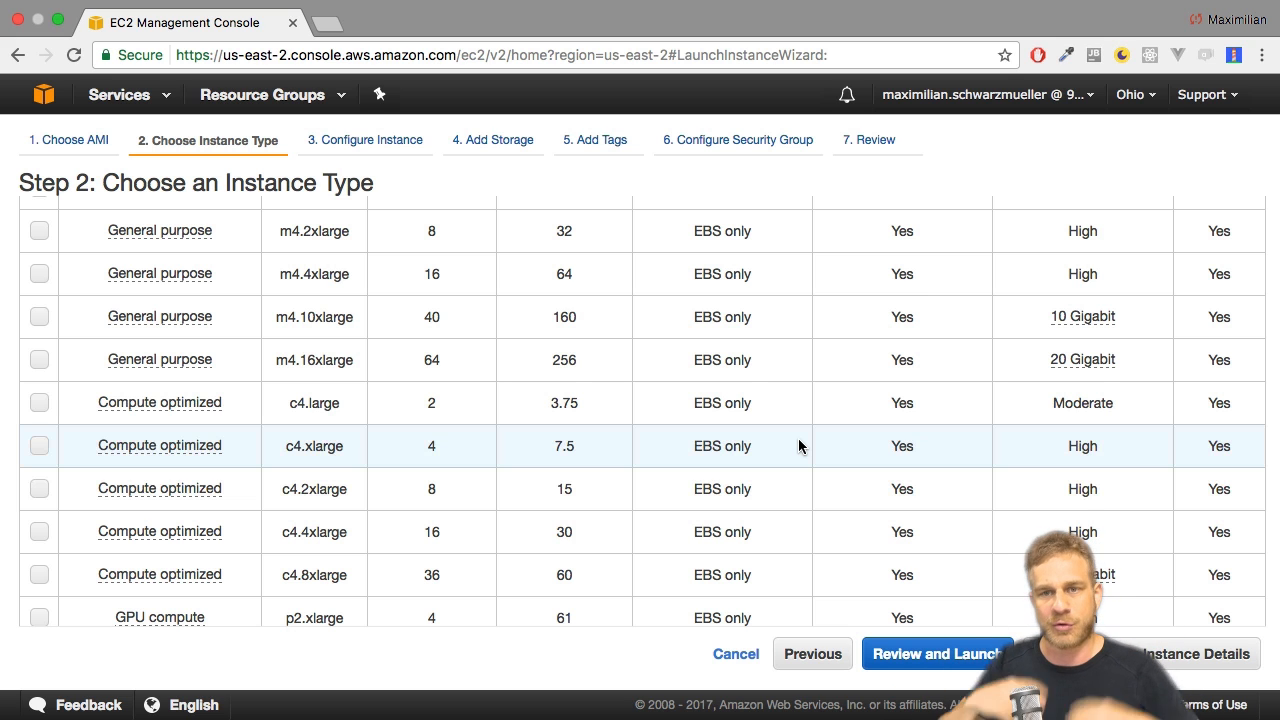
scroll(608, 424, "down", 5)
scroll(606, 426, "down", 4)
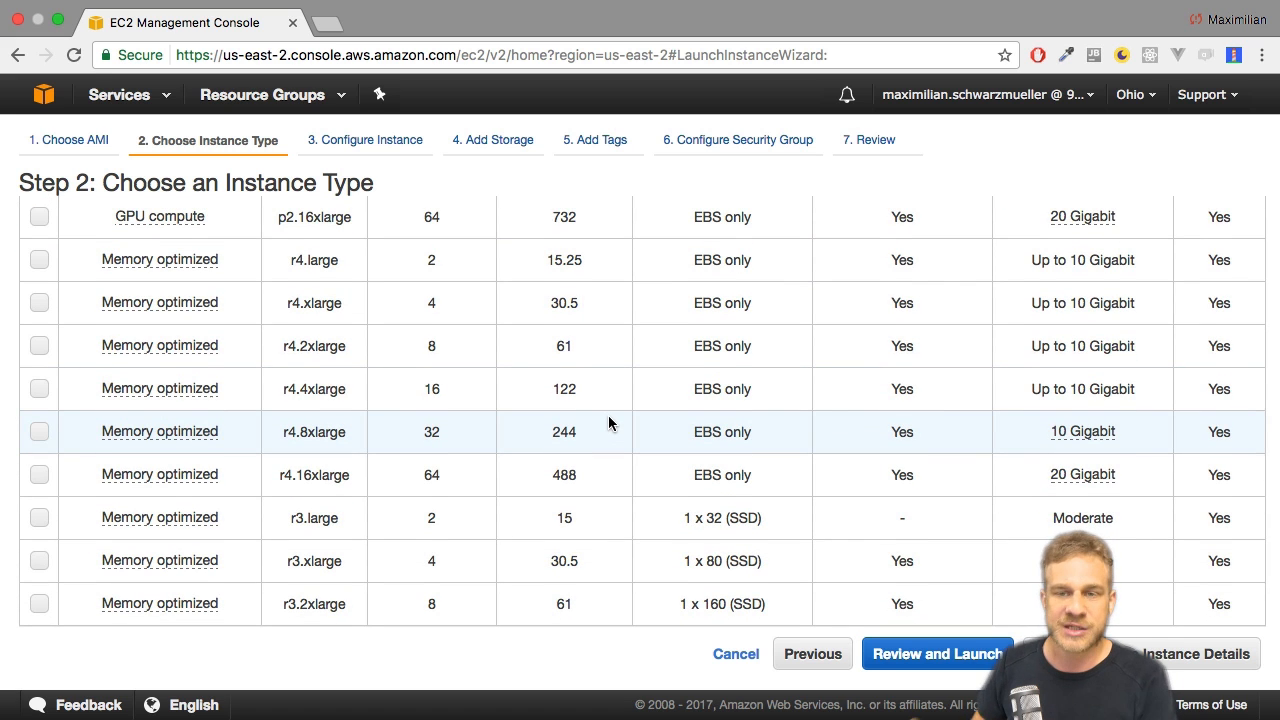
scroll(577, 419, "down", 9)
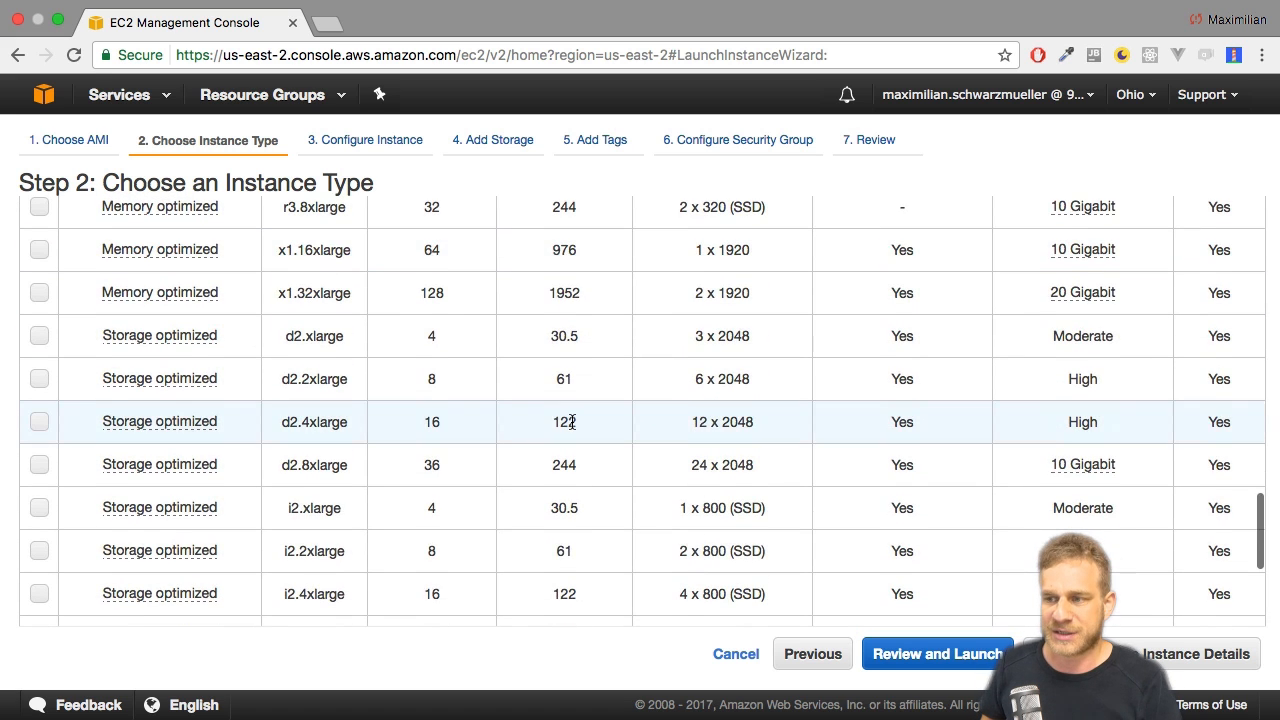
scroll(571, 422, "down", 6)
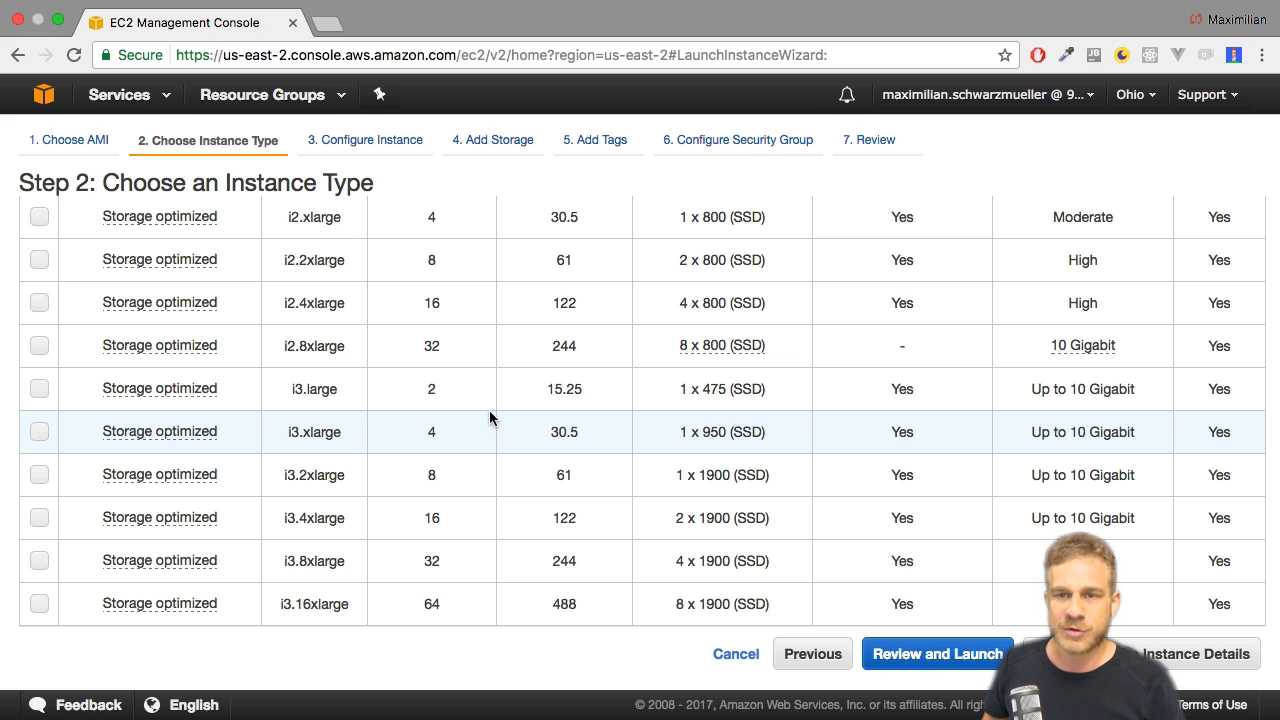
scroll(476, 390, "up", 15)
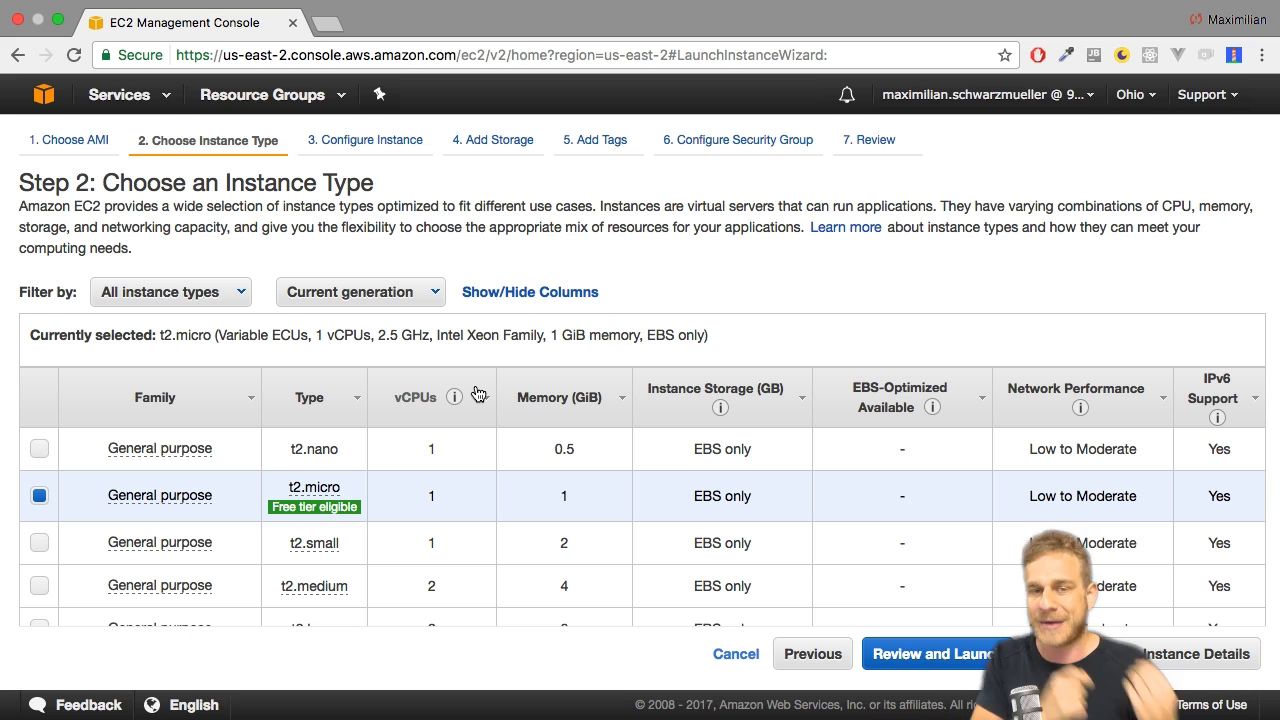
scroll(414, 395, "down", 2)
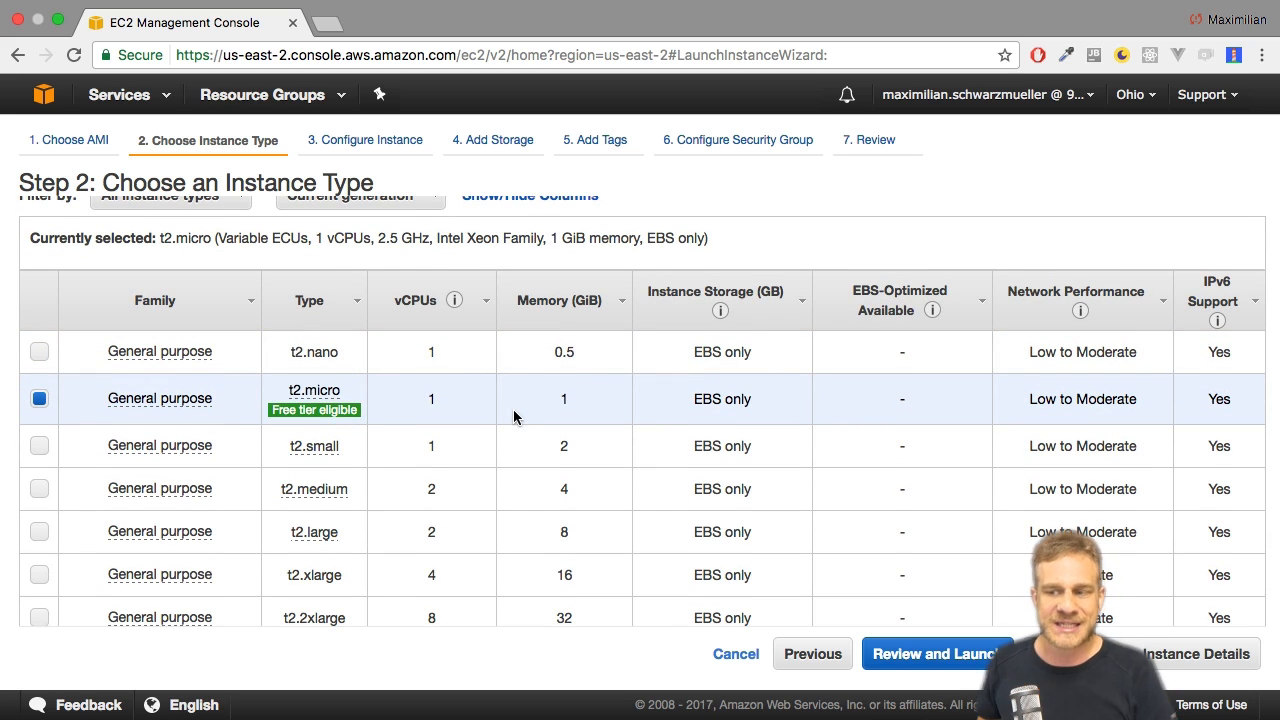
scroll(507, 413, "down", 1)
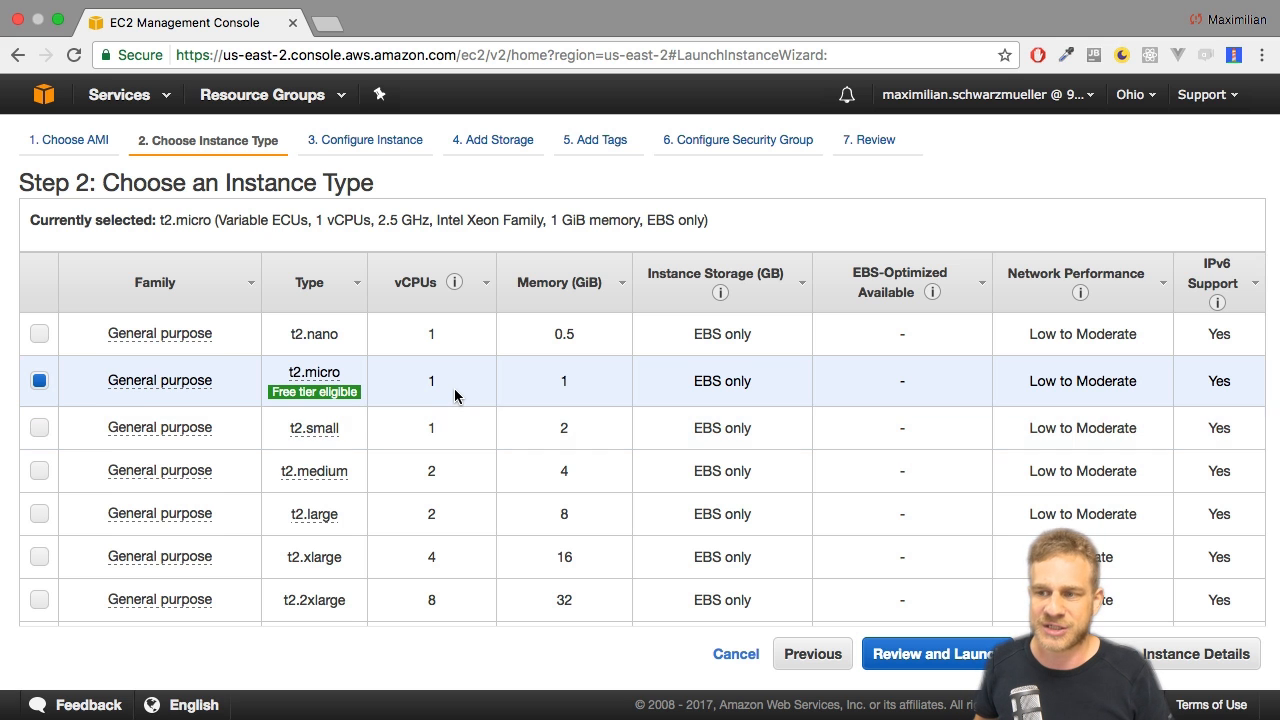
scroll(456, 393, "down", 3)
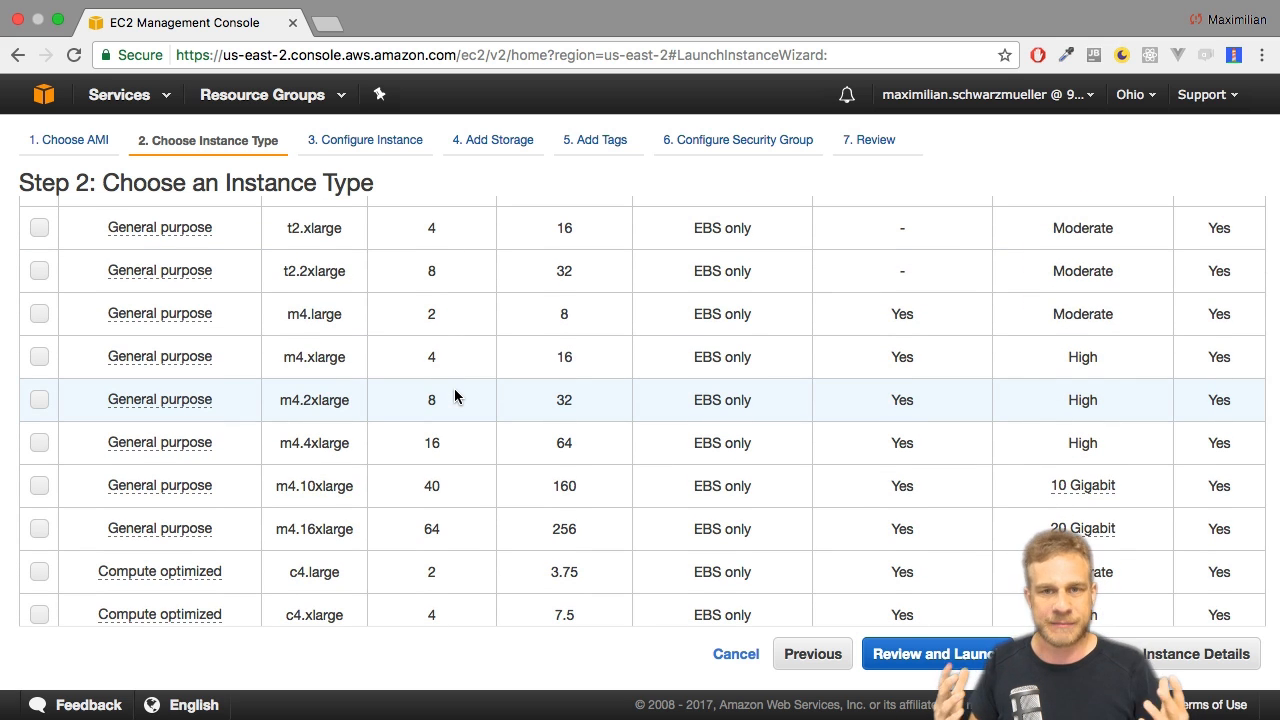
scroll(454, 396, "down", 3)
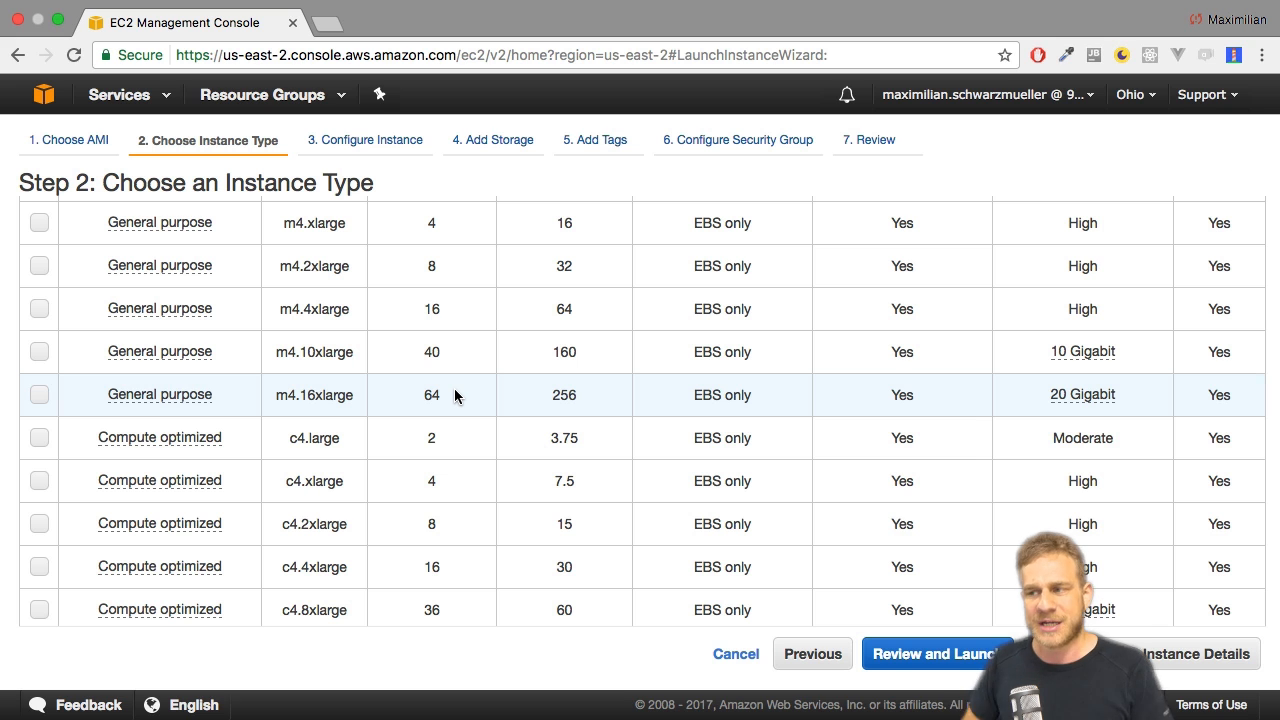
scroll(460, 380, "up", 10)
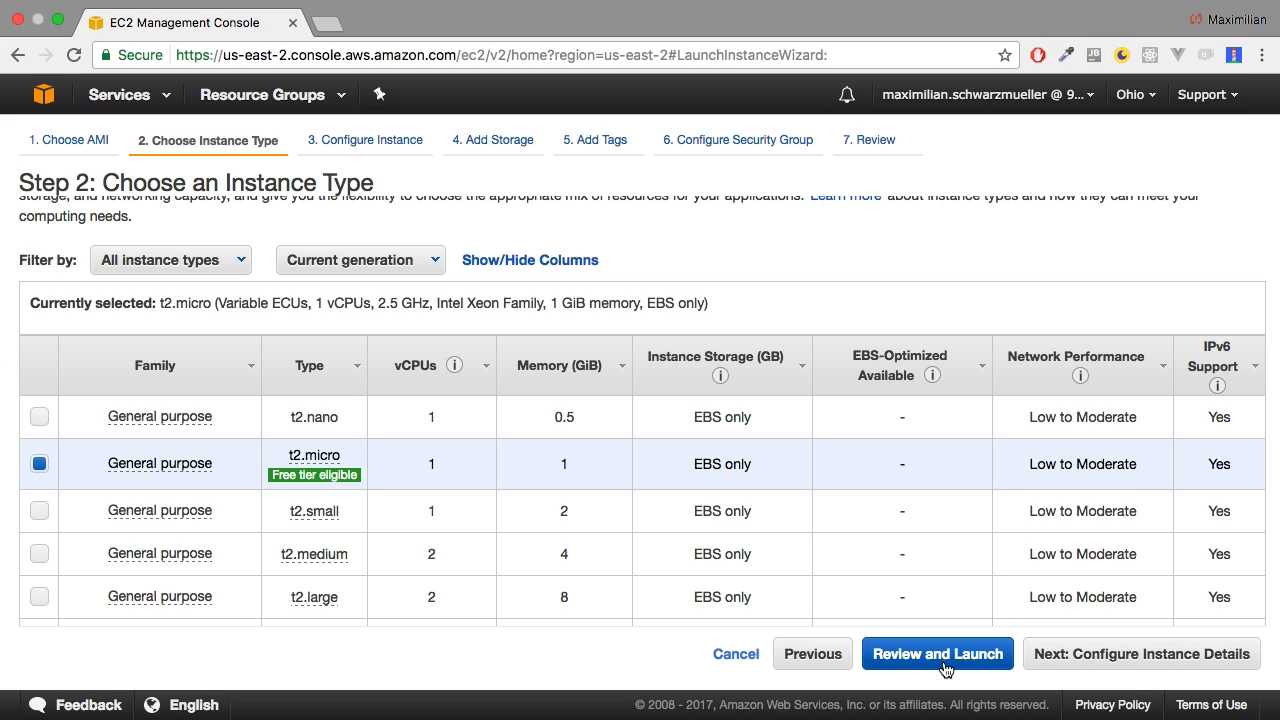
Continue to the instance details with the t2.micro type and review the choices for auto-assigned public IP, IAM role and shutdown behavior.
left_click(1107, 661)
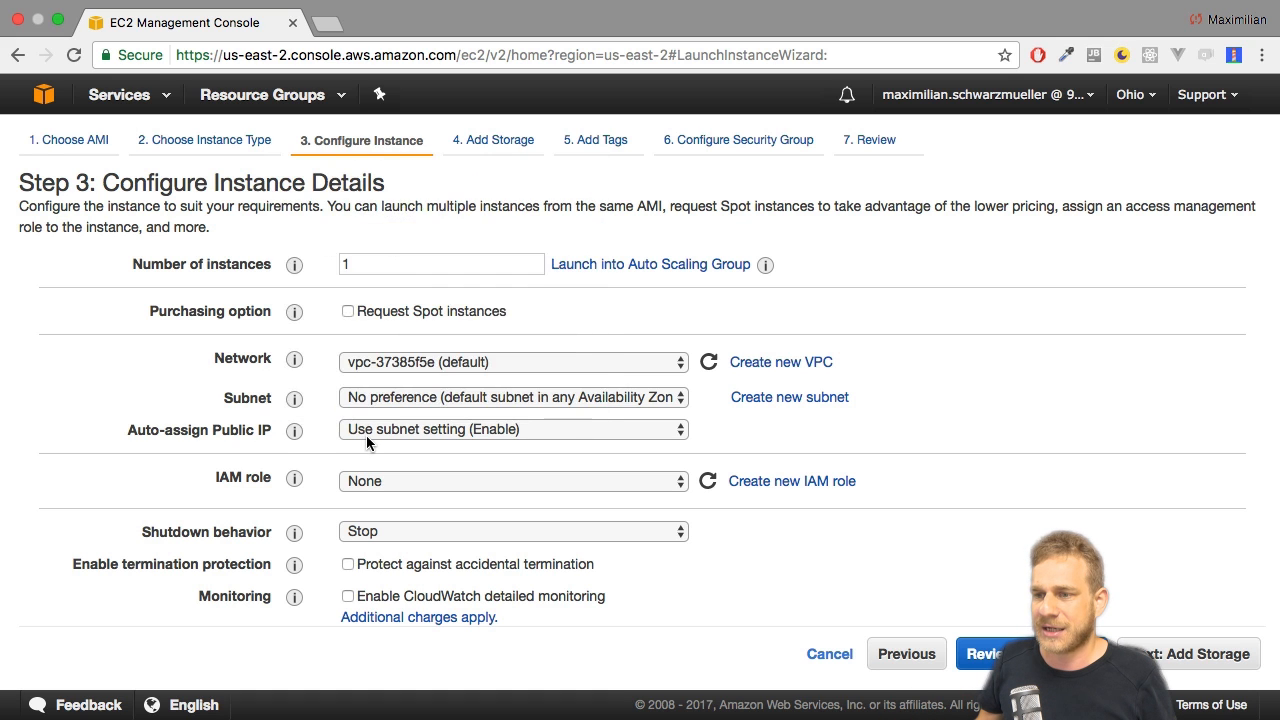
left_click(398, 430)
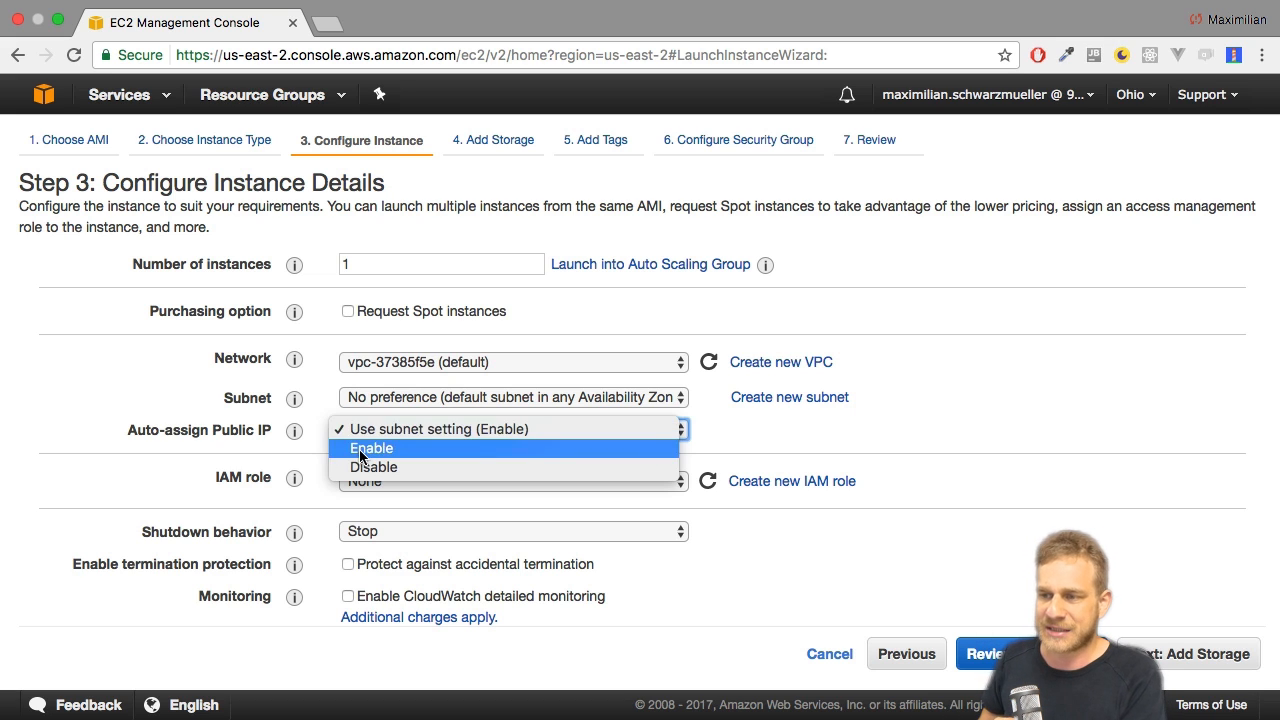
left_click(240, 420)
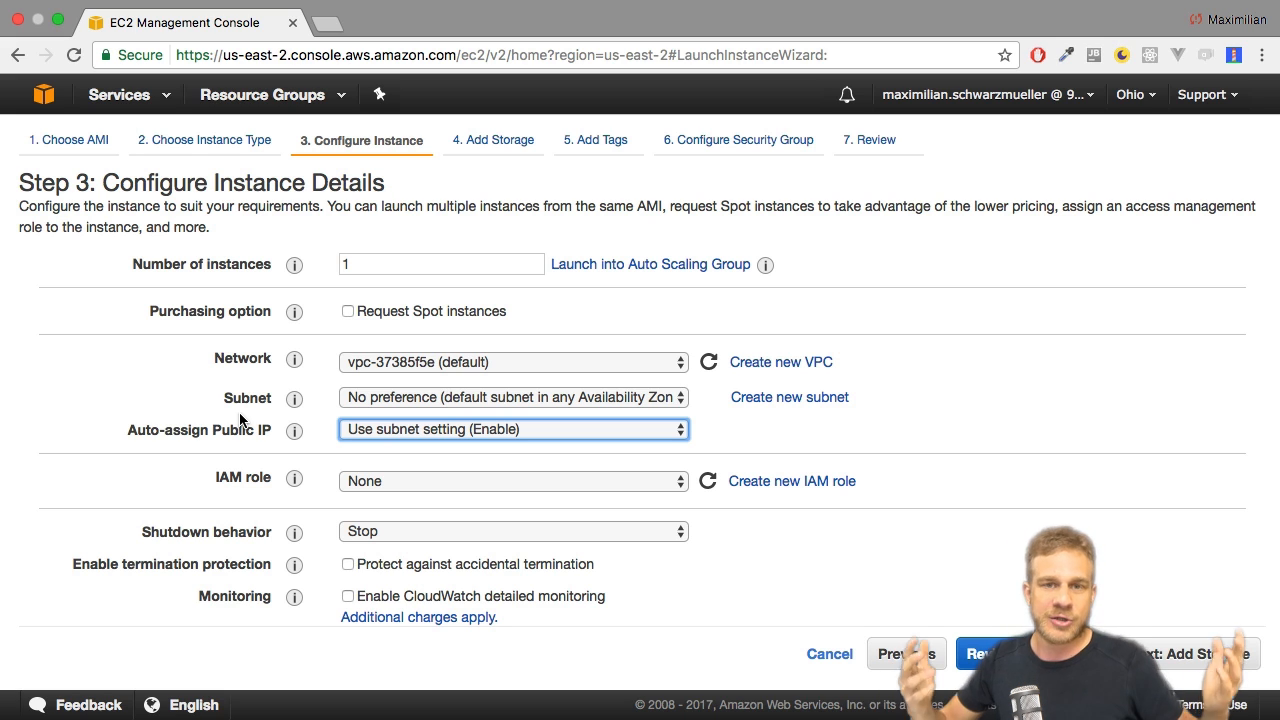
left_click(416, 483)
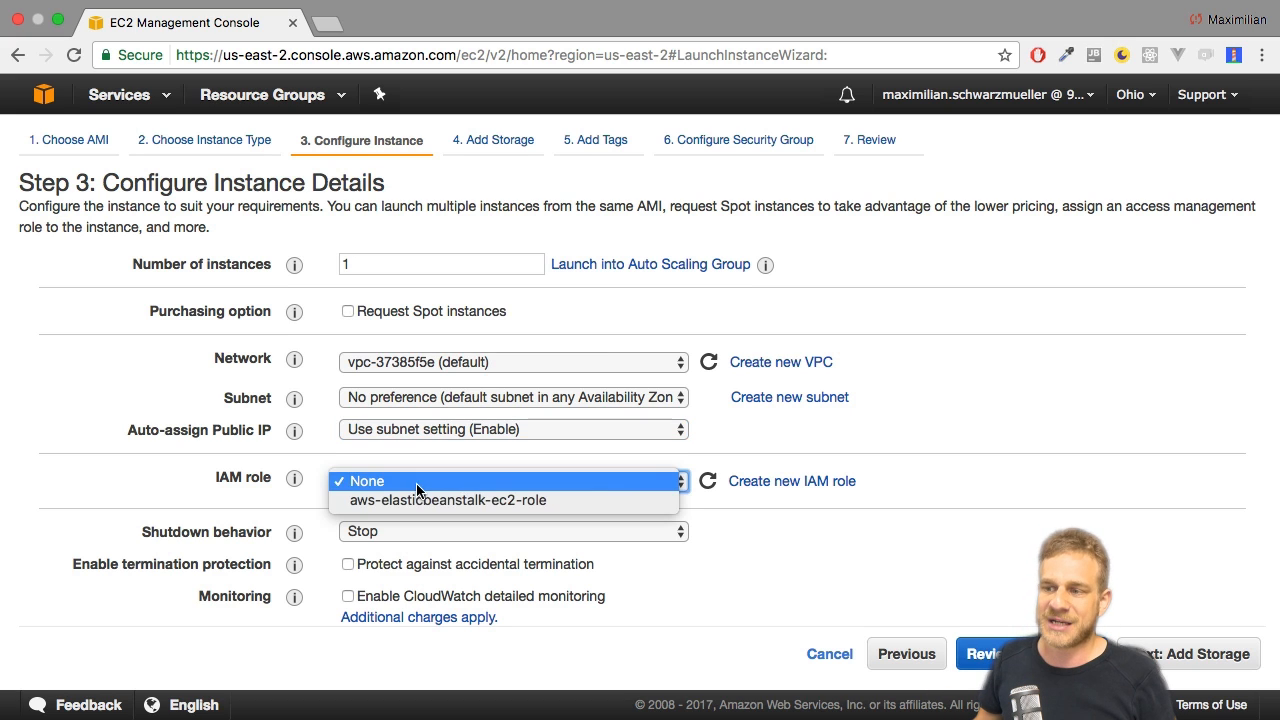
left_click(366, 481)
left_click(376, 531)
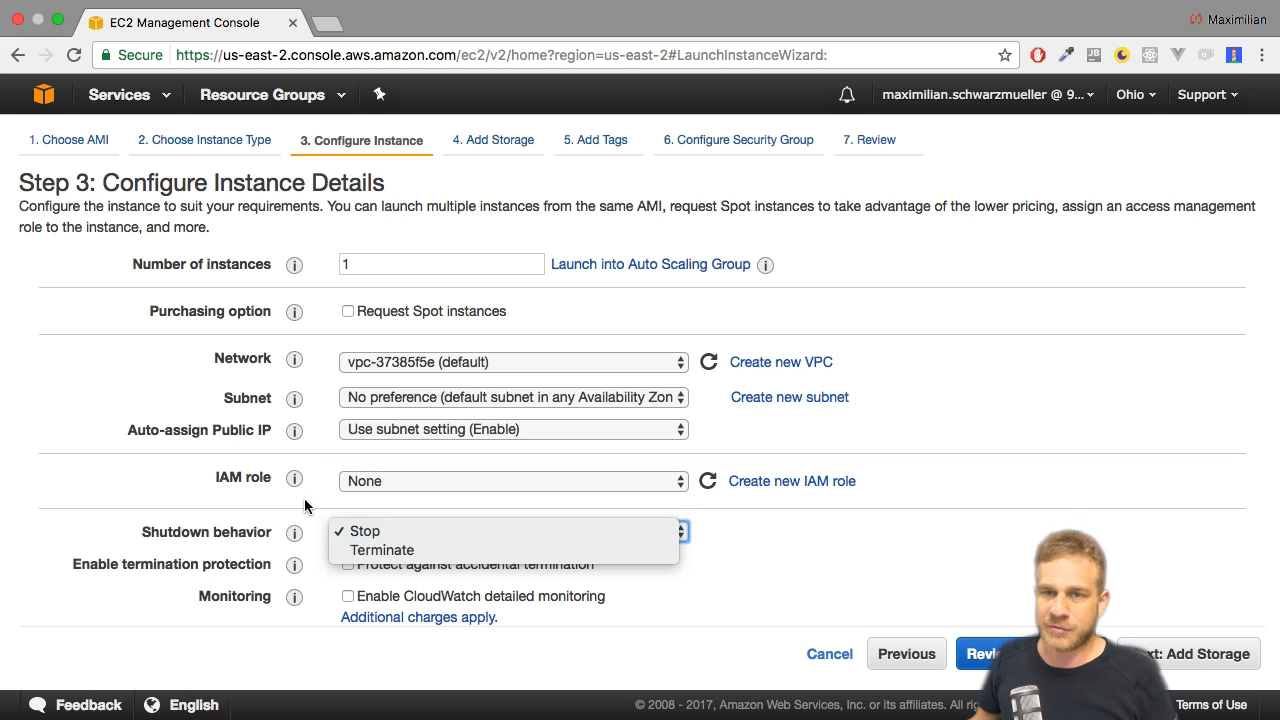
left_click(366, 496)
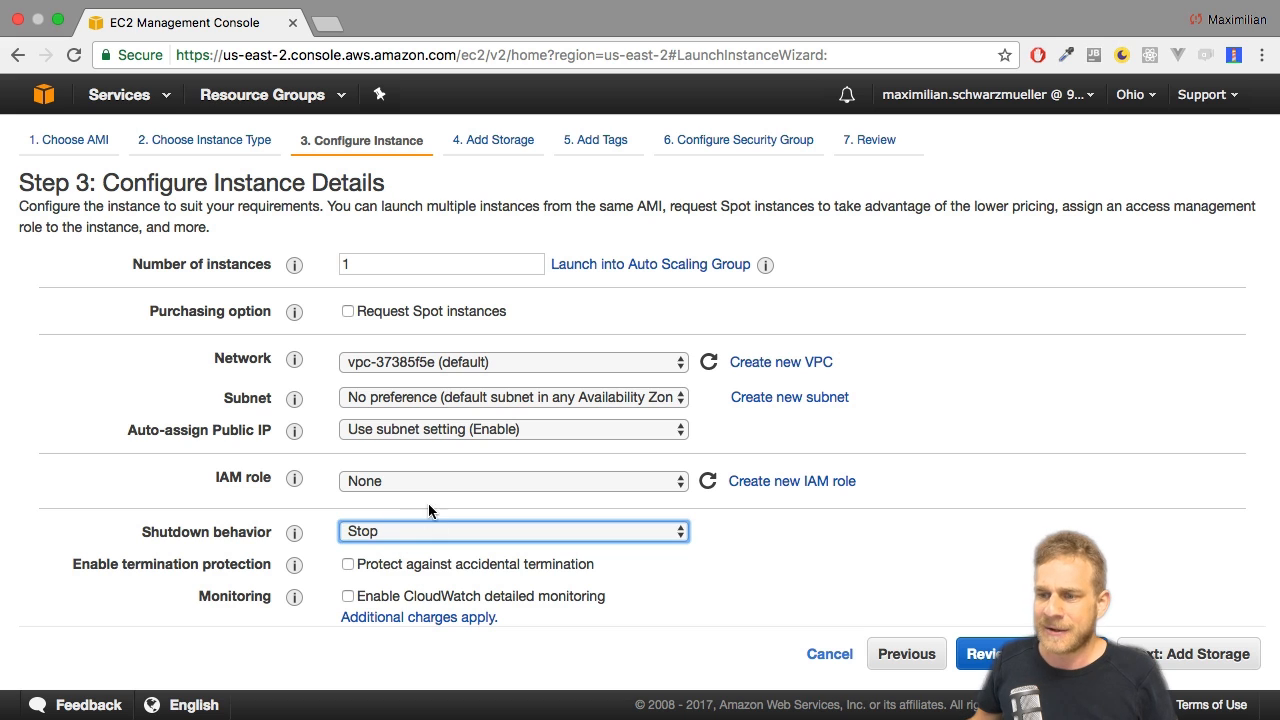
Accept the default instance details and storage, add no tags, and continue to the security group configuration.
left_click(1203, 653)
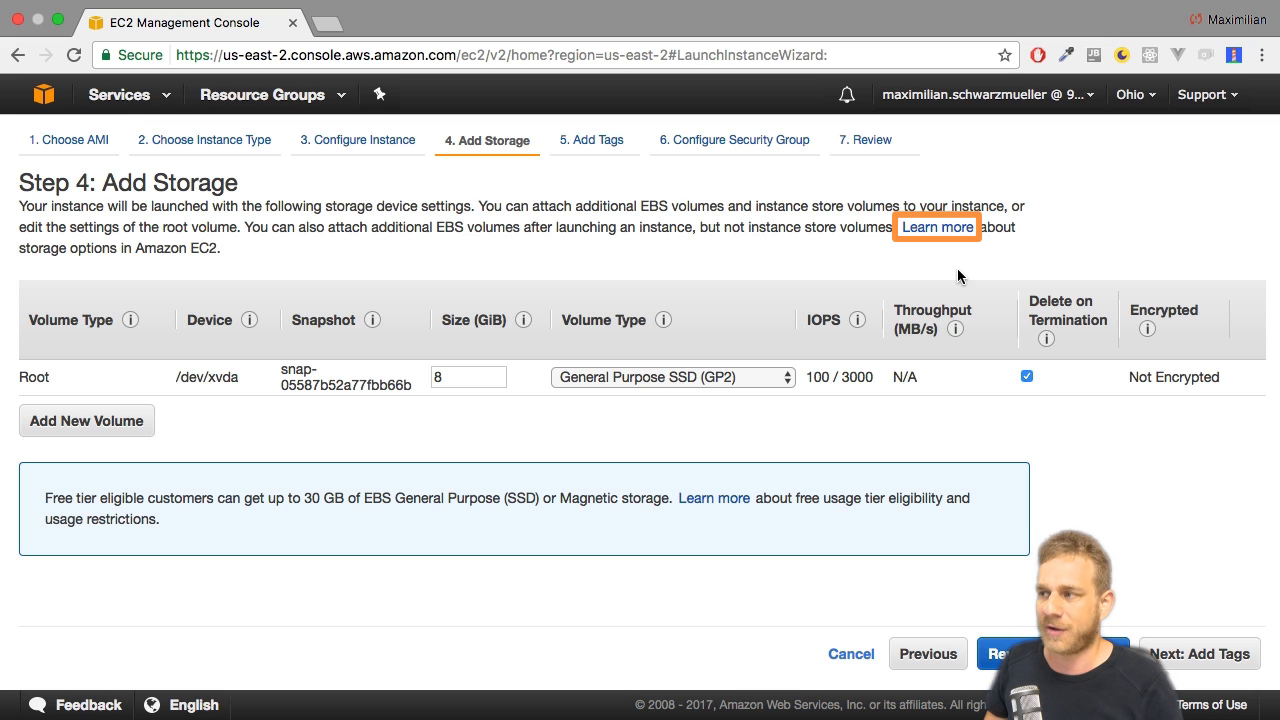
left_click(1190, 652)
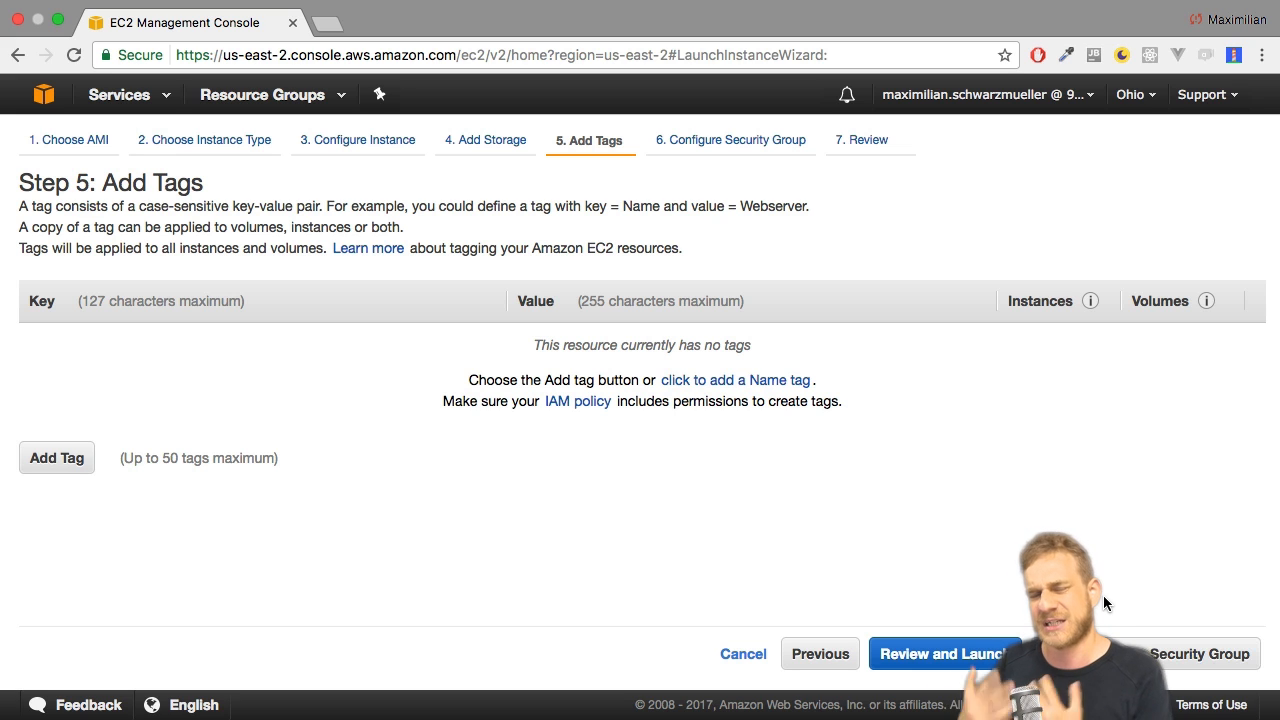
left_click(1138, 650)
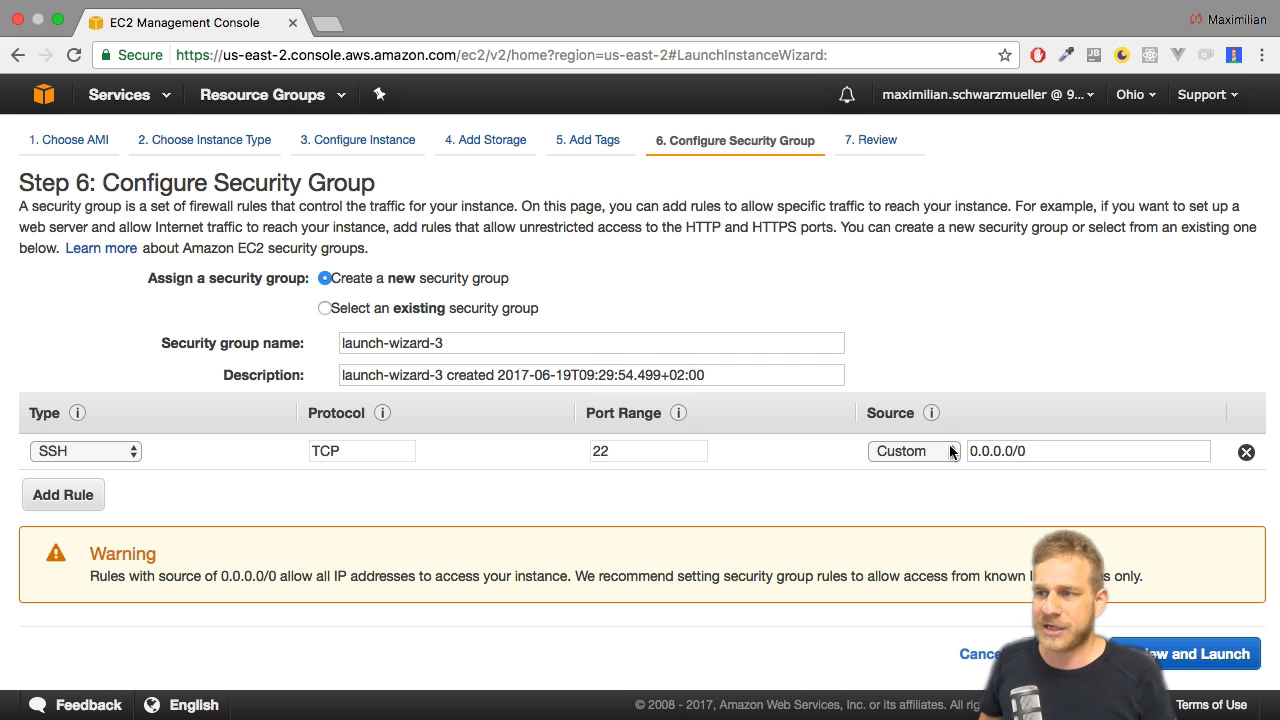
Look through the existing security groups, then return to creating a new security group for the instance.
left_click(352, 310)
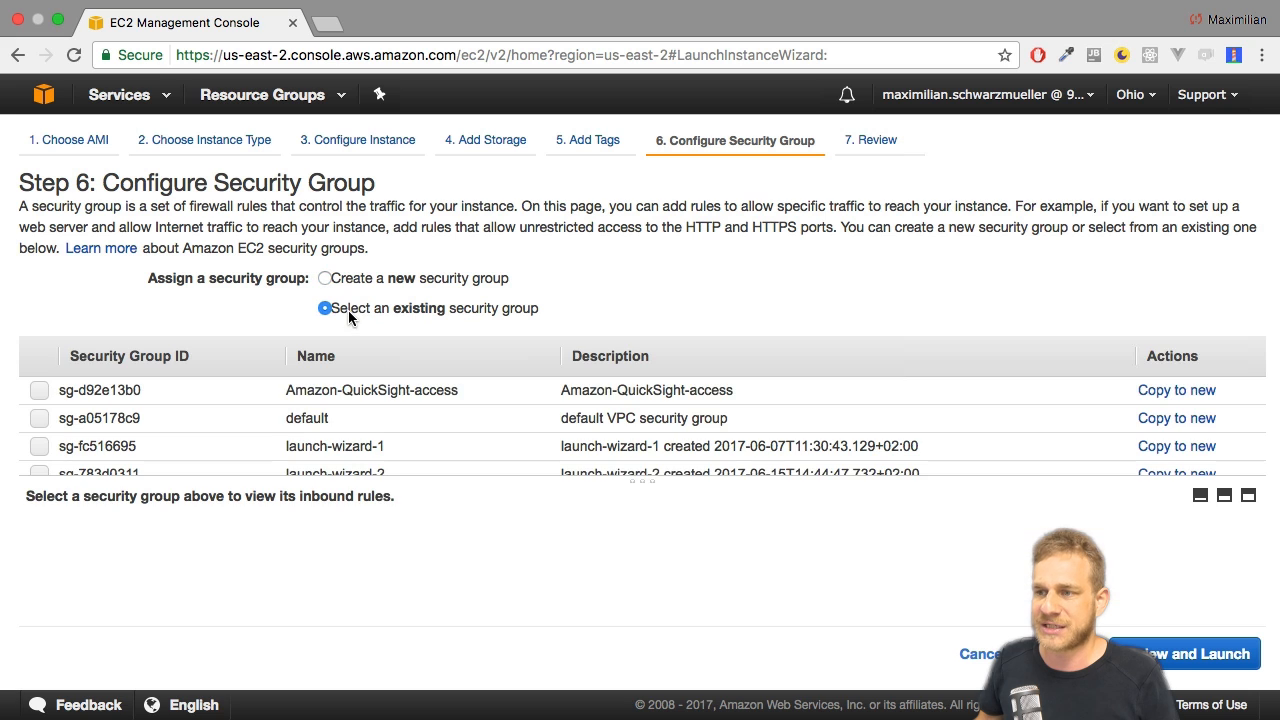
scroll(204, 392, "down", 2)
scroll(212, 385, "up", 2)
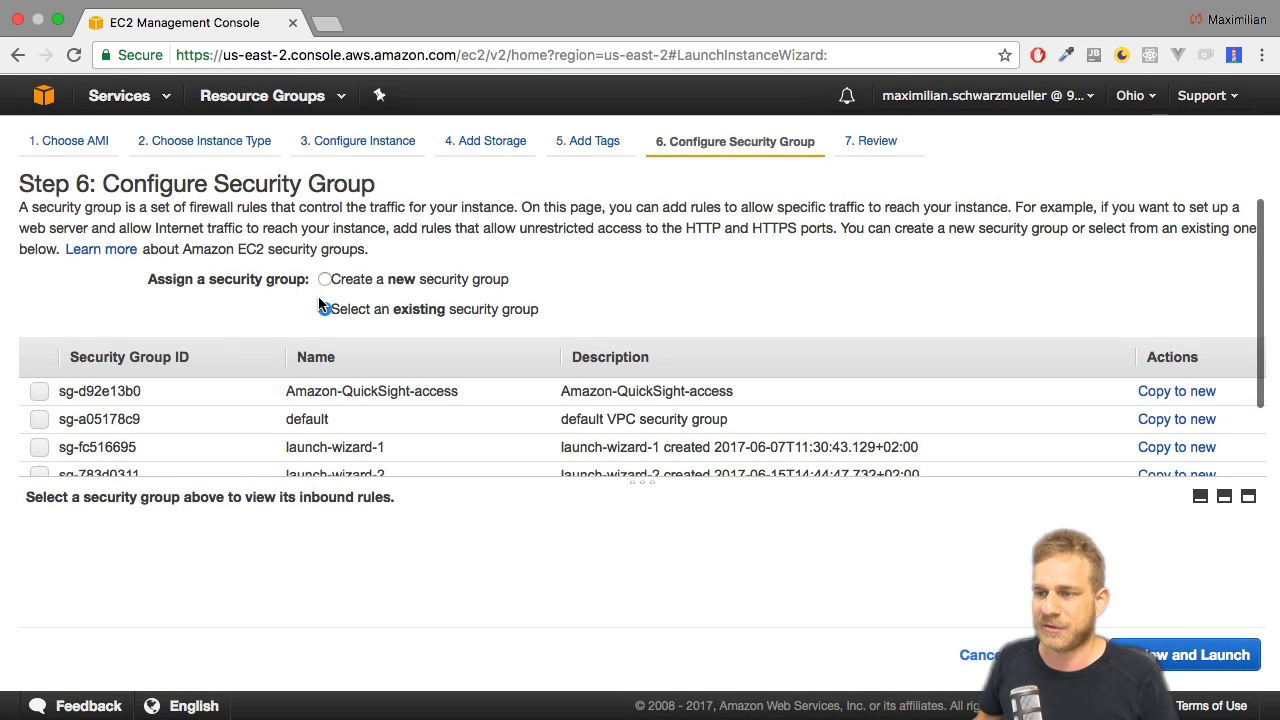
left_click(330, 280)
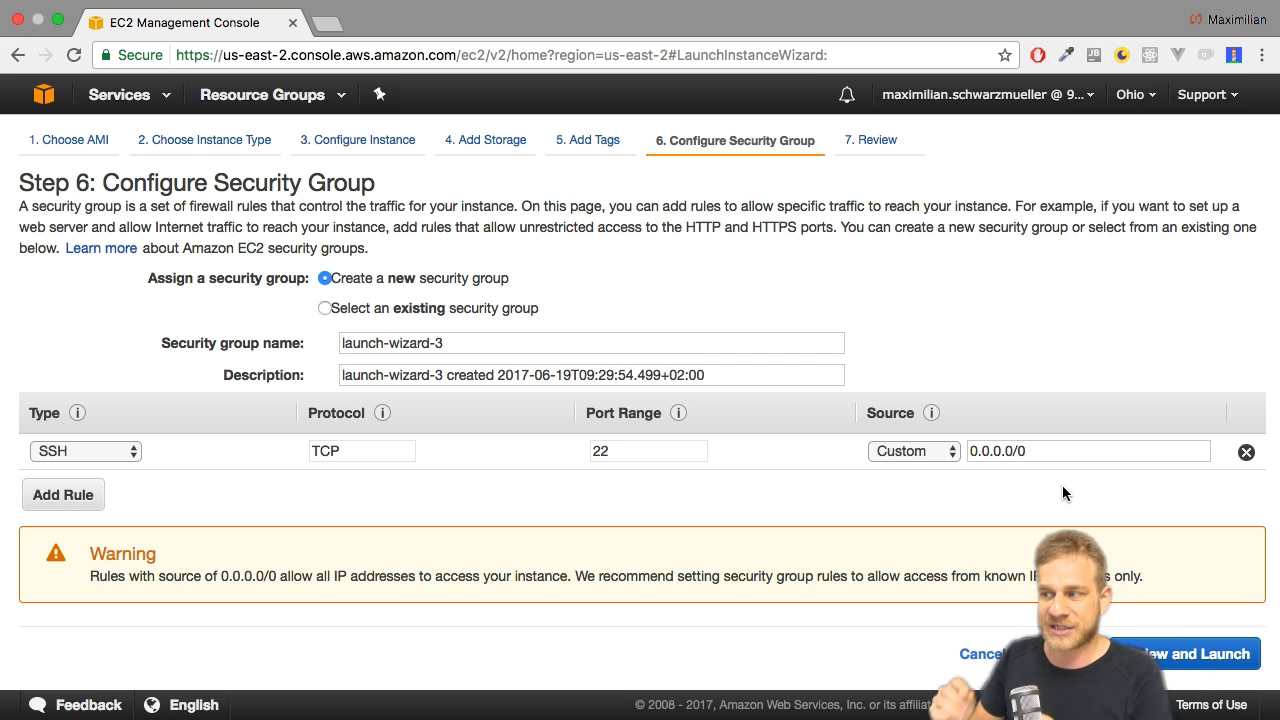
Restrict the SSH rule's source to My IP and continue to the launch review.
left_click(907, 459)
left_click(897, 489)
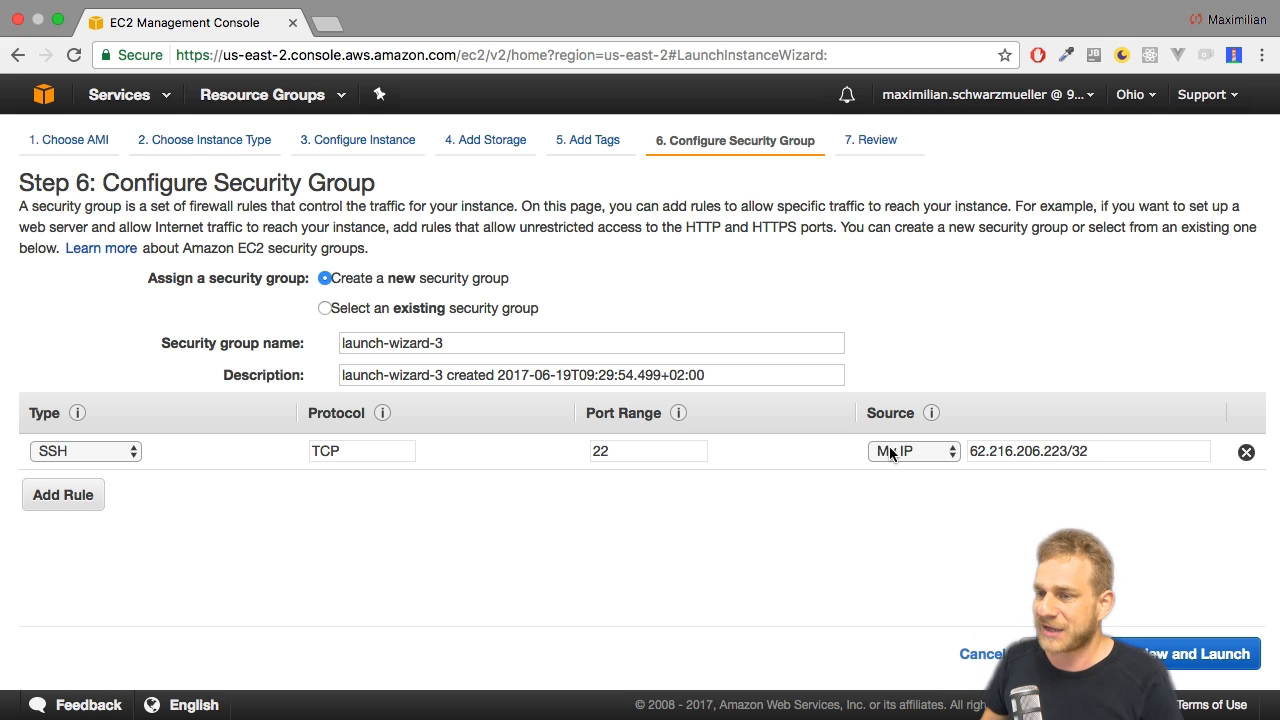
left_click(1235, 655)
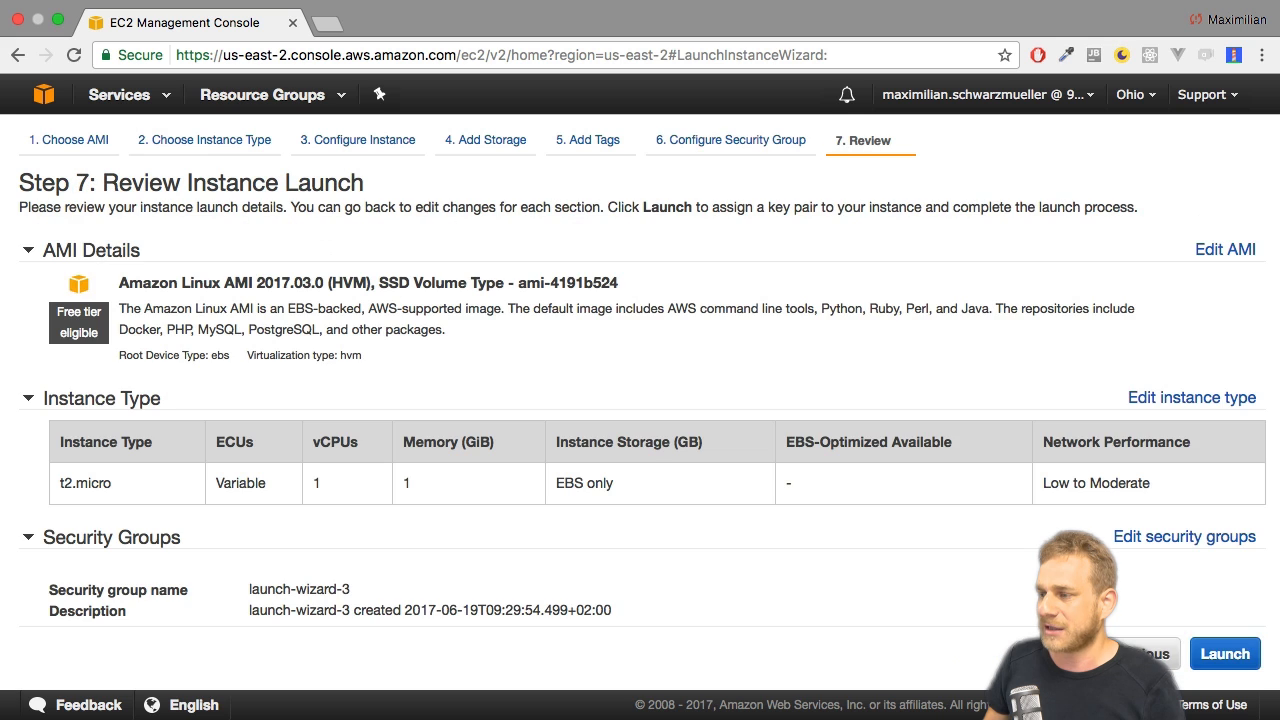
Review the AMI, instance type and security group settings, and proceed to launching the instance.
scroll(597, 370, "down", 5)
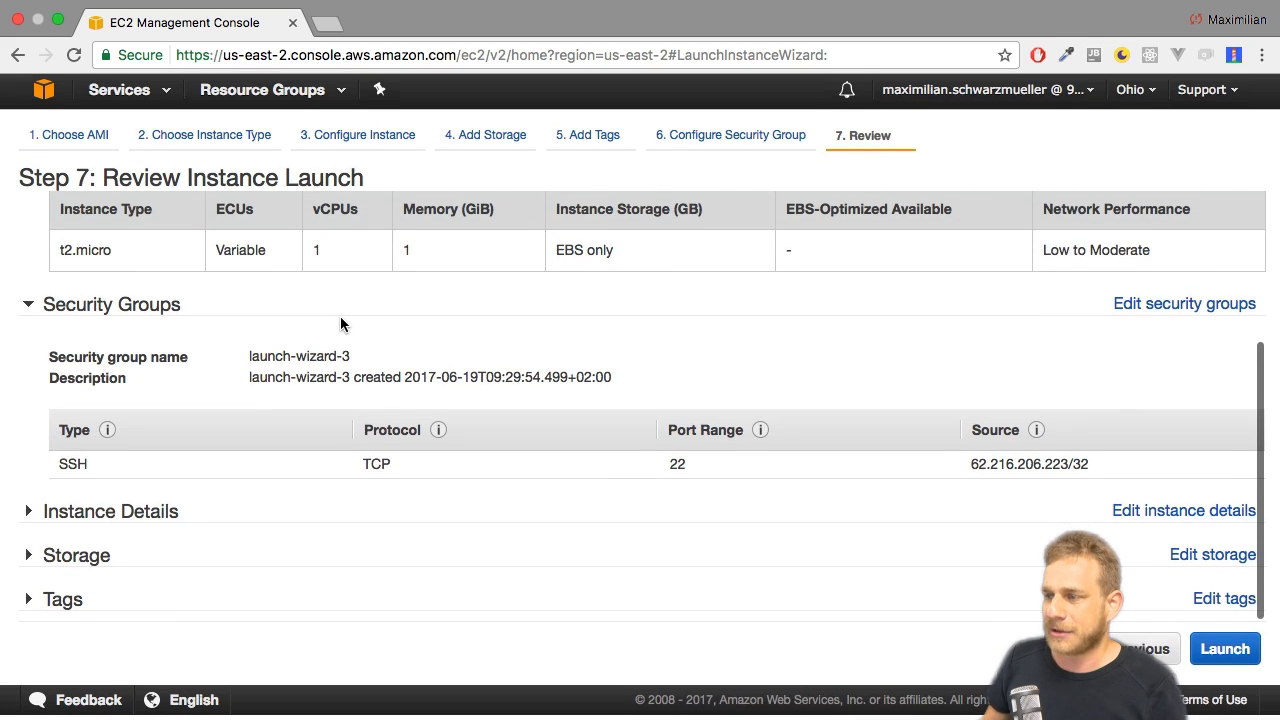
scroll(399, 312, "up", 4)
scroll(399, 312, "down", 4)
left_click(1225, 656)
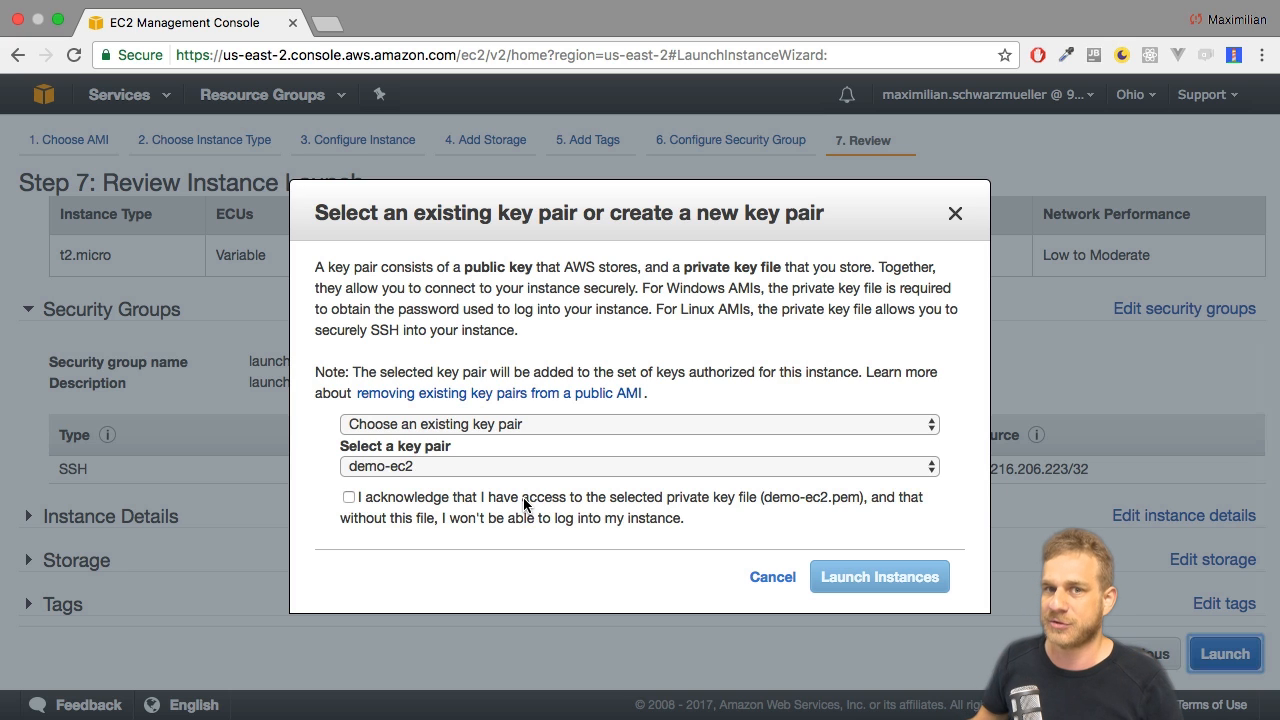
Choose to create a new key pair and try to download it under the name demo-ec2.
left_click(500, 423)
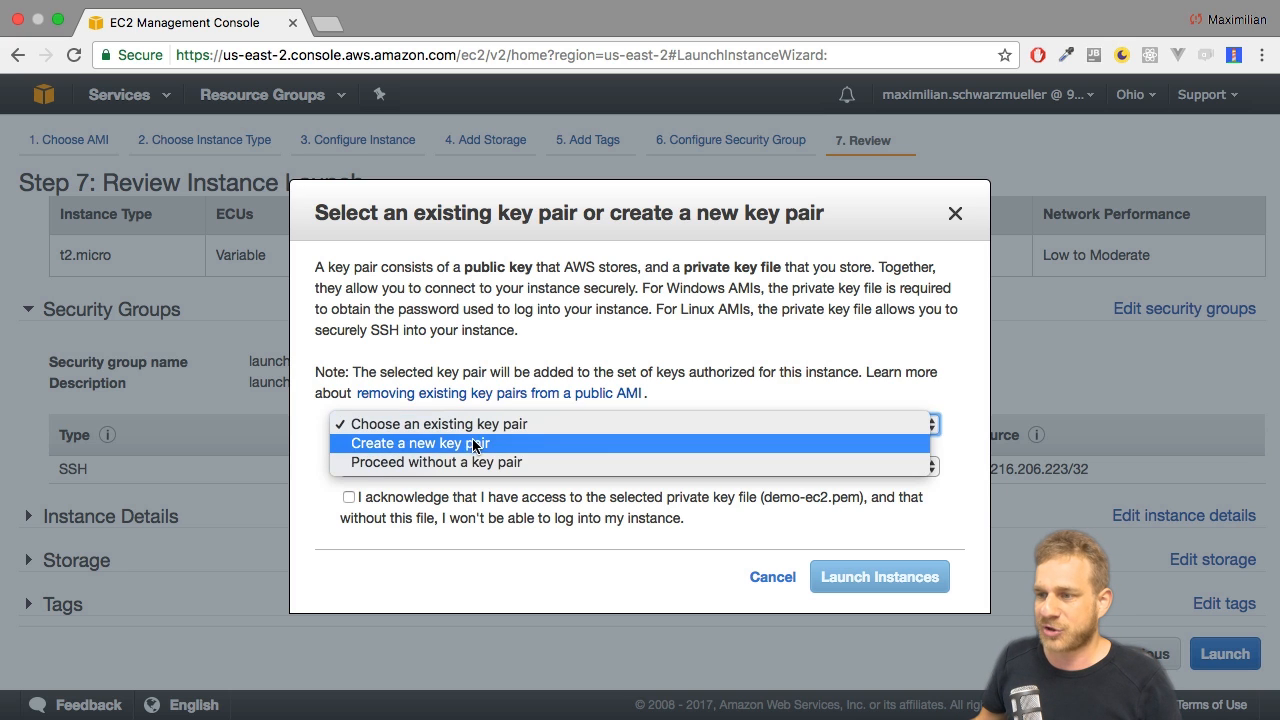
left_click(473, 442)
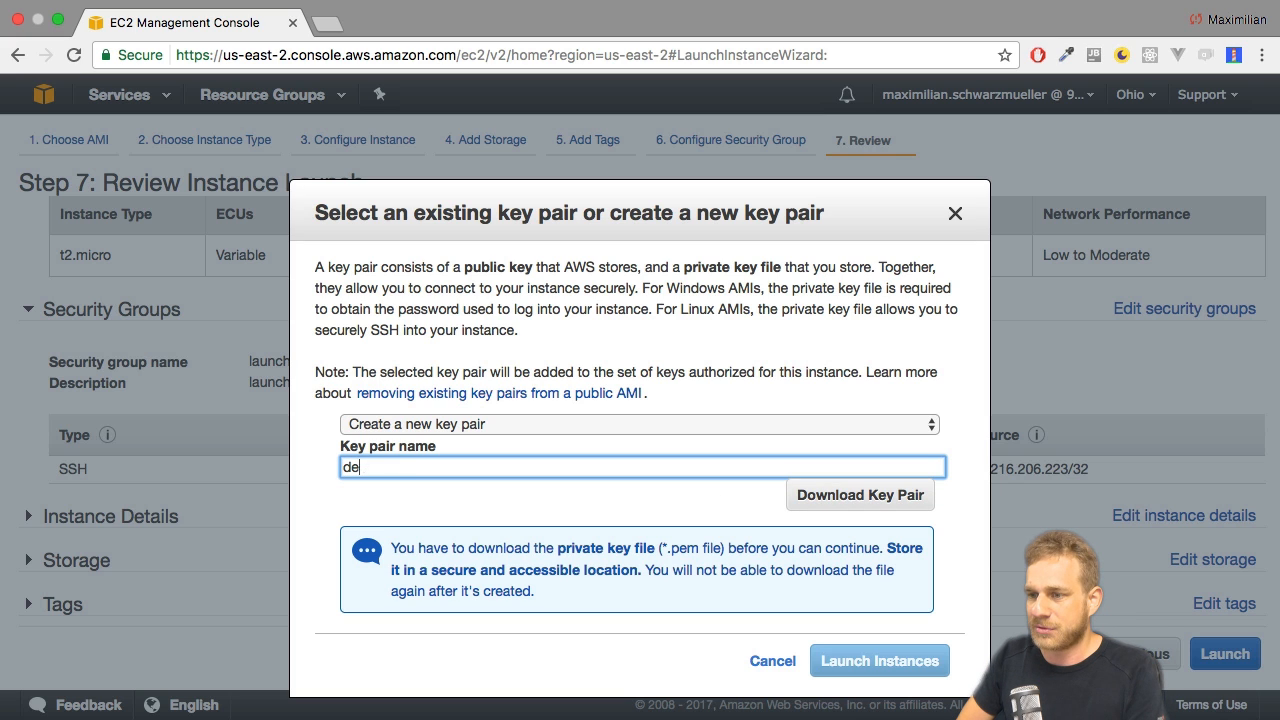
type("demo-ec2")
left_click(864, 510)
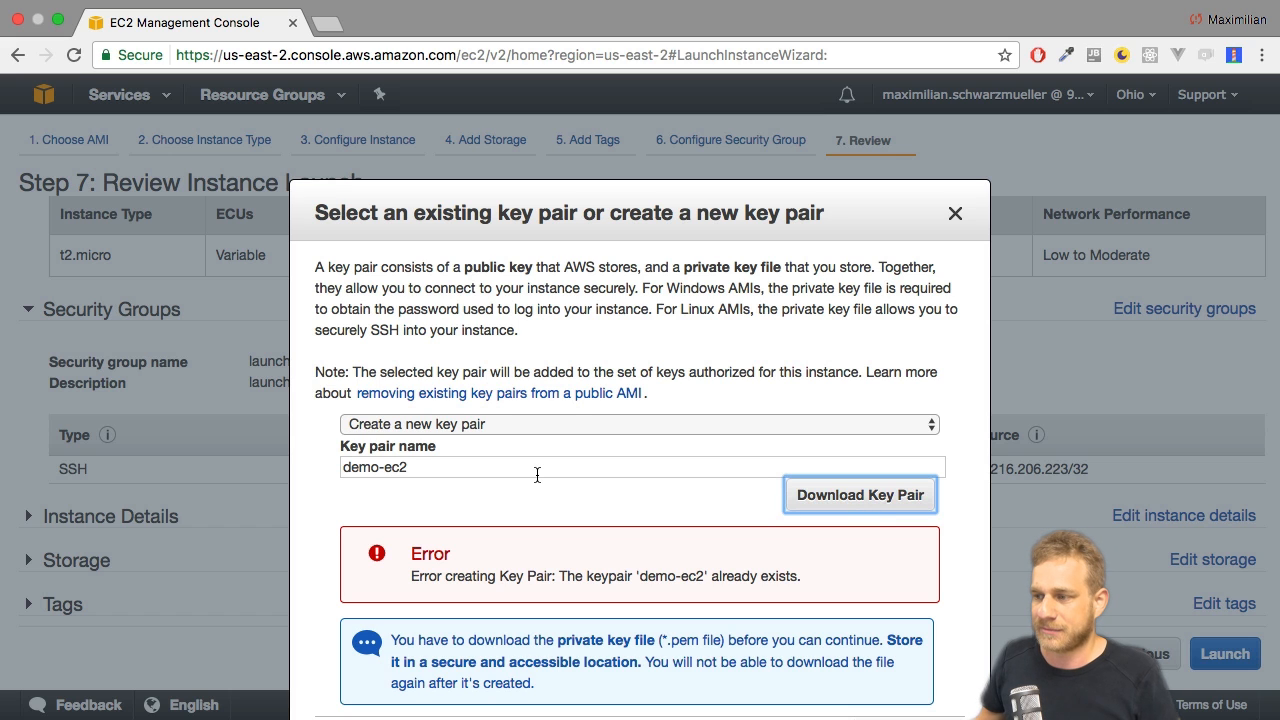
Rename the key pair demo2-ec2, save demo2-ec2.pem in the EC2 folder, and launch the instance.
left_click(381, 466)
type("2")
key("Return")
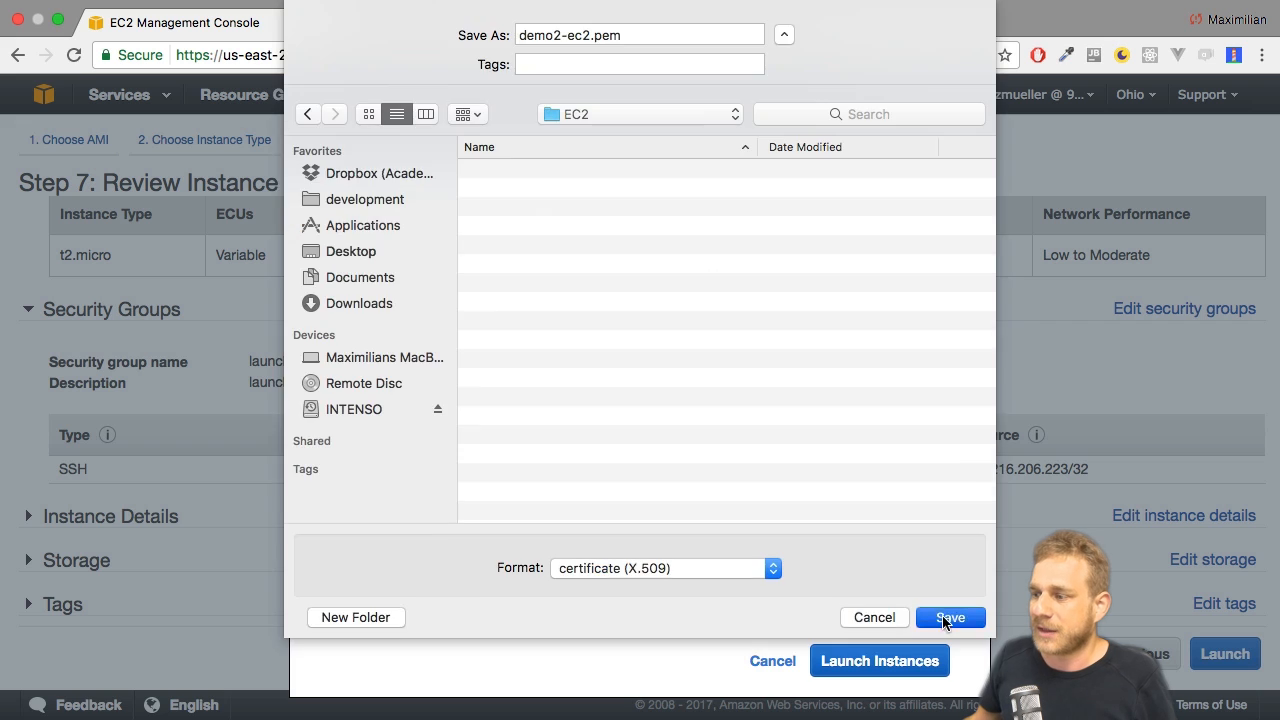
left_click(946, 618)
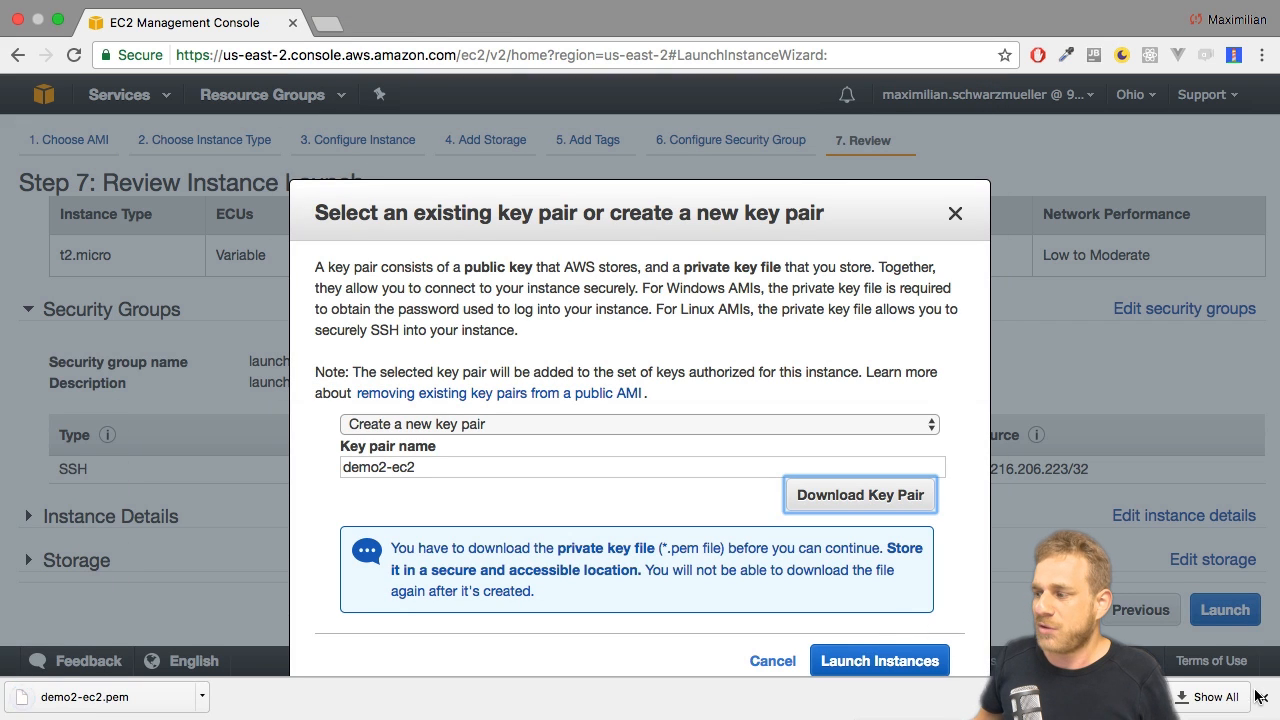
left_click(1263, 697)
left_click(888, 663)
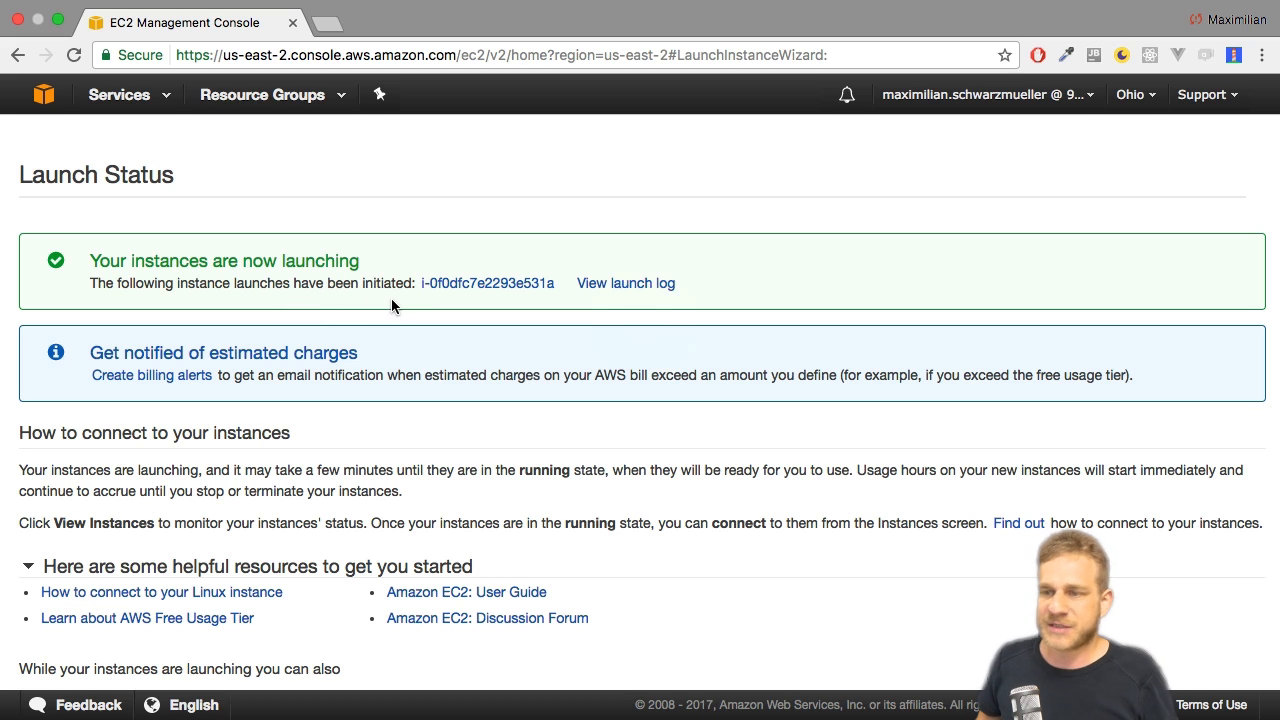
Go to the EC2 service dashboard and open the list of running instances.
left_click(157, 110)
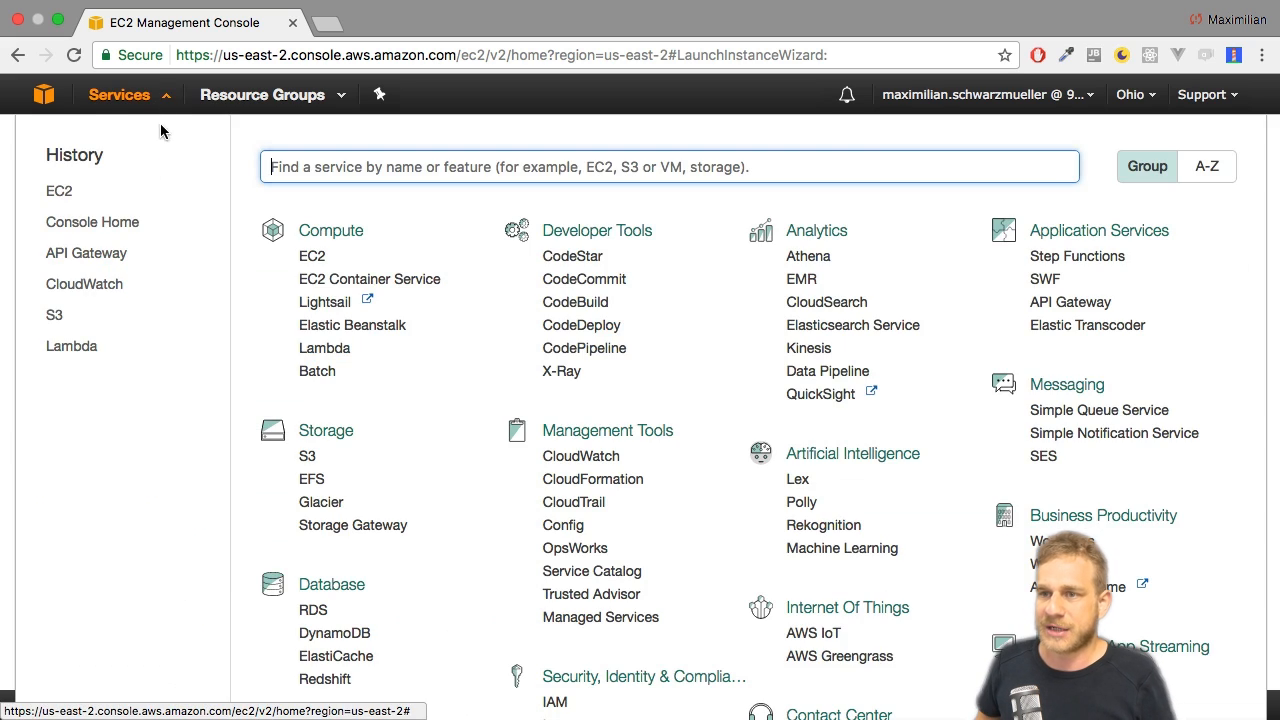
left_click(310, 258)
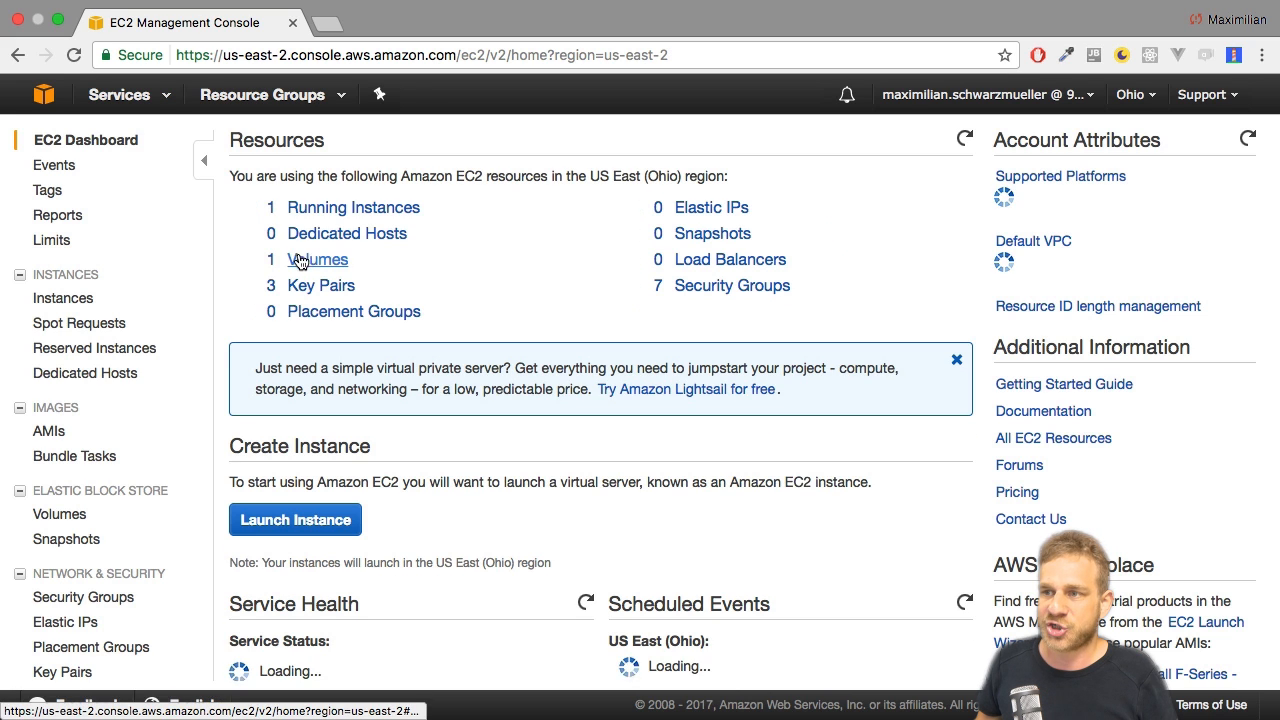
left_click(384, 207)
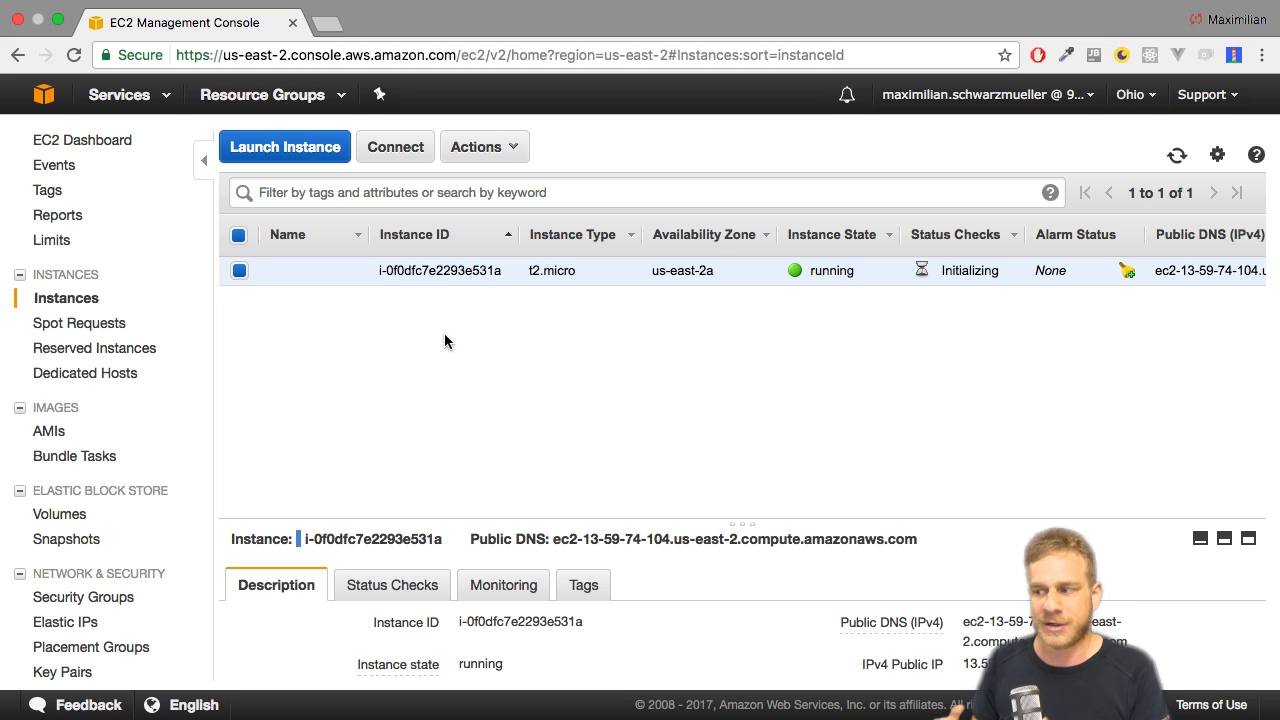
Copy the running instance's Public DNS (IPv4) address from its description.
scroll(816, 633, "down", 3)
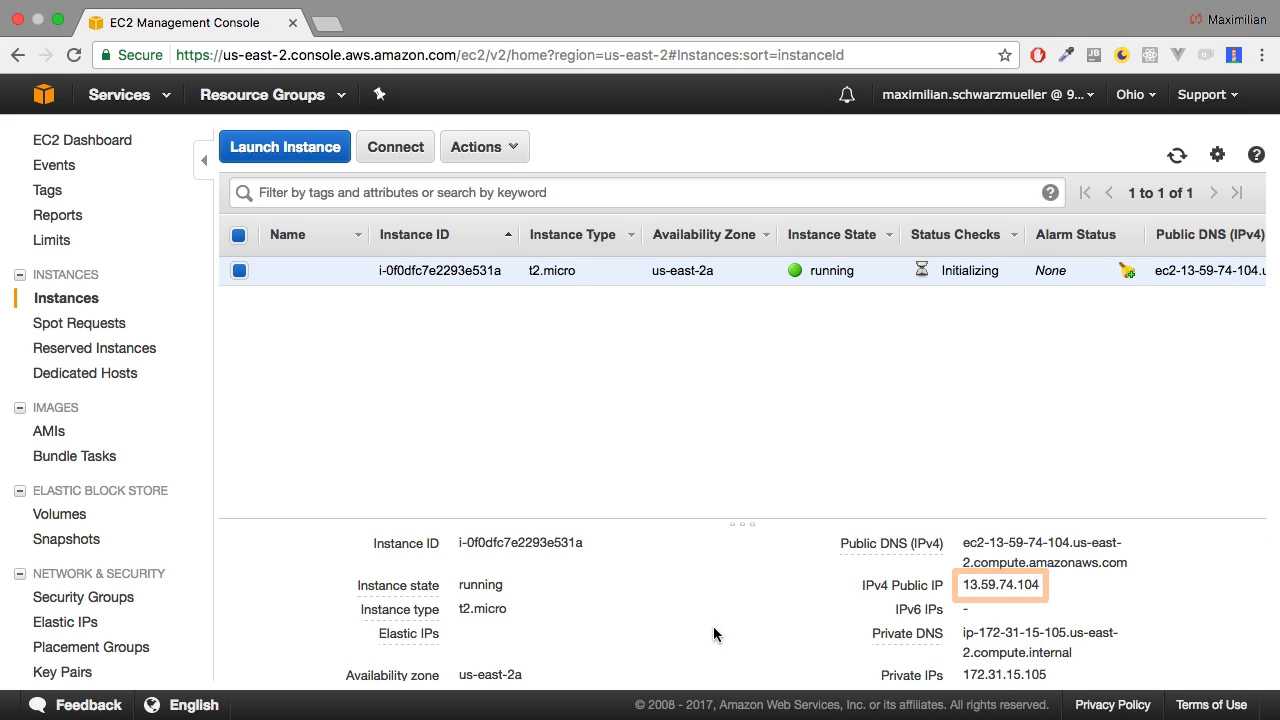
left_click_drag(1120, 563, 966, 548)
scroll(967, 547, "up", 1)
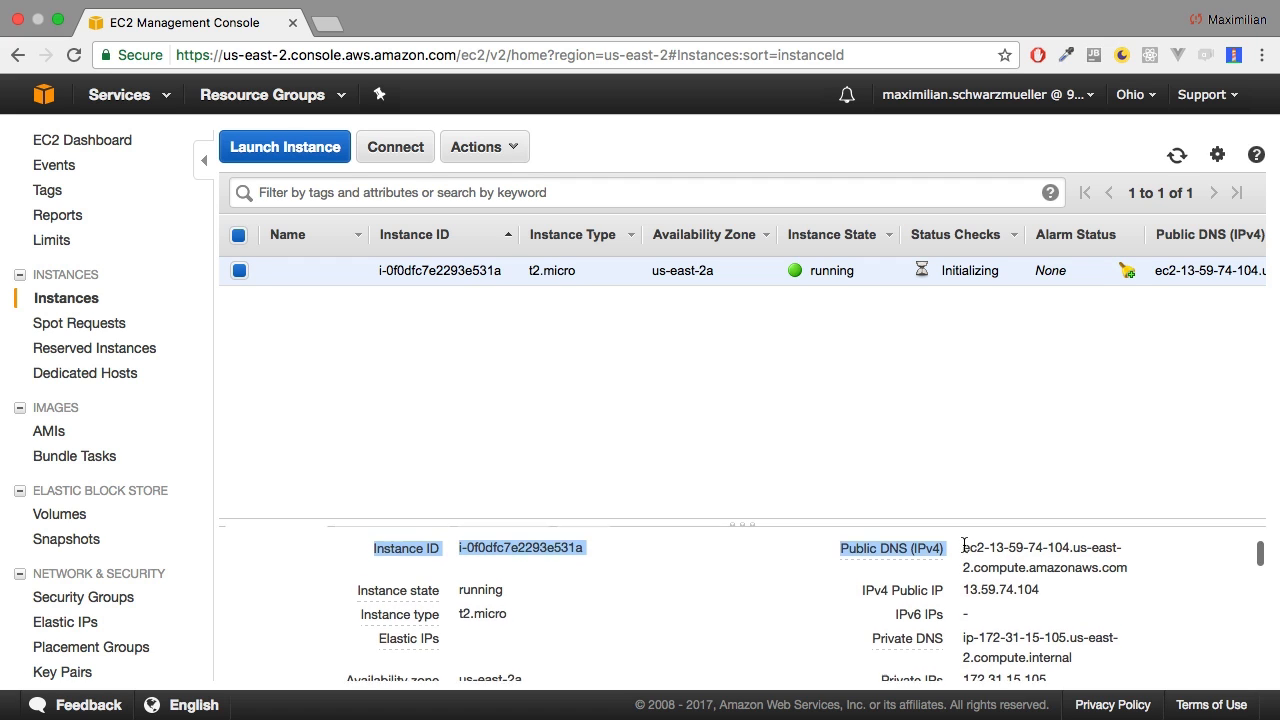
left_click(1034, 566)
left_click_drag(1127, 583, 966, 566)
key("super+c")
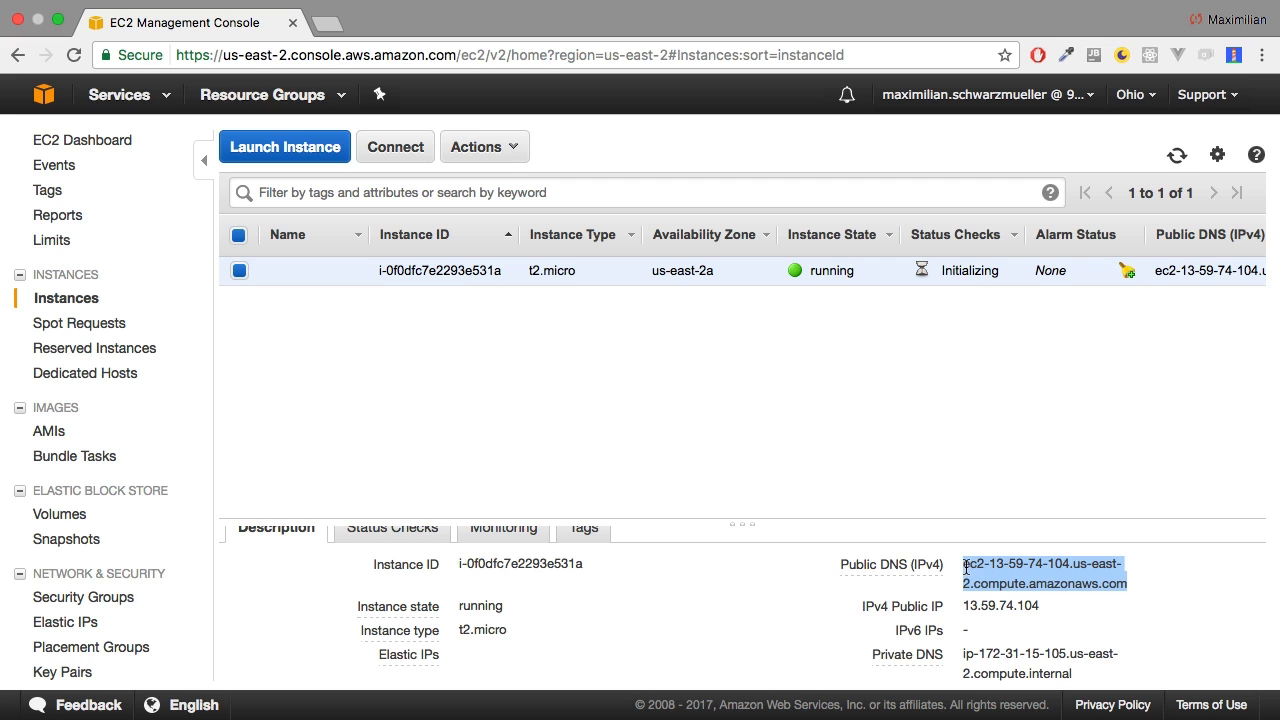
Try to open the instance's public DNS address in a new browser tab, and close the tab.
left_click(327, 22)
key("super+v")
key("Return")
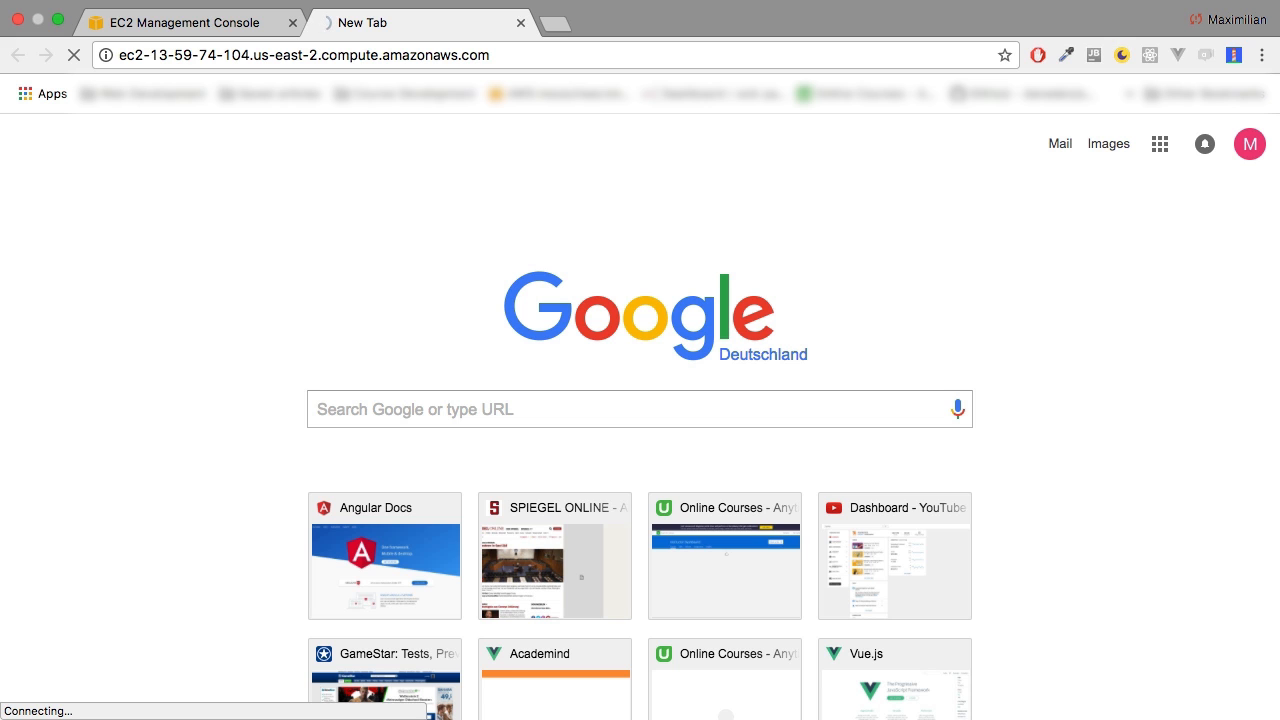
left_click(521, 22)
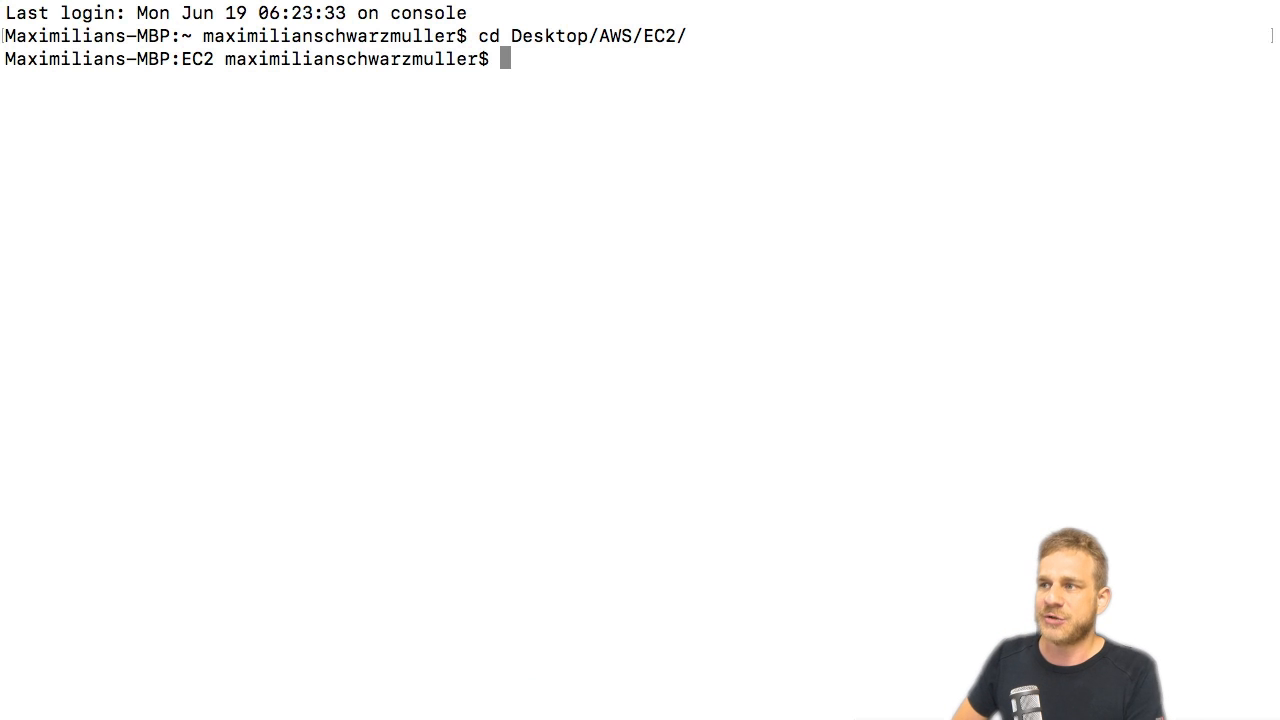
In the terminal, list the files in the Desktop/AWS/EC2 folder and begin an ssh command.
type("ls")
key("Return")
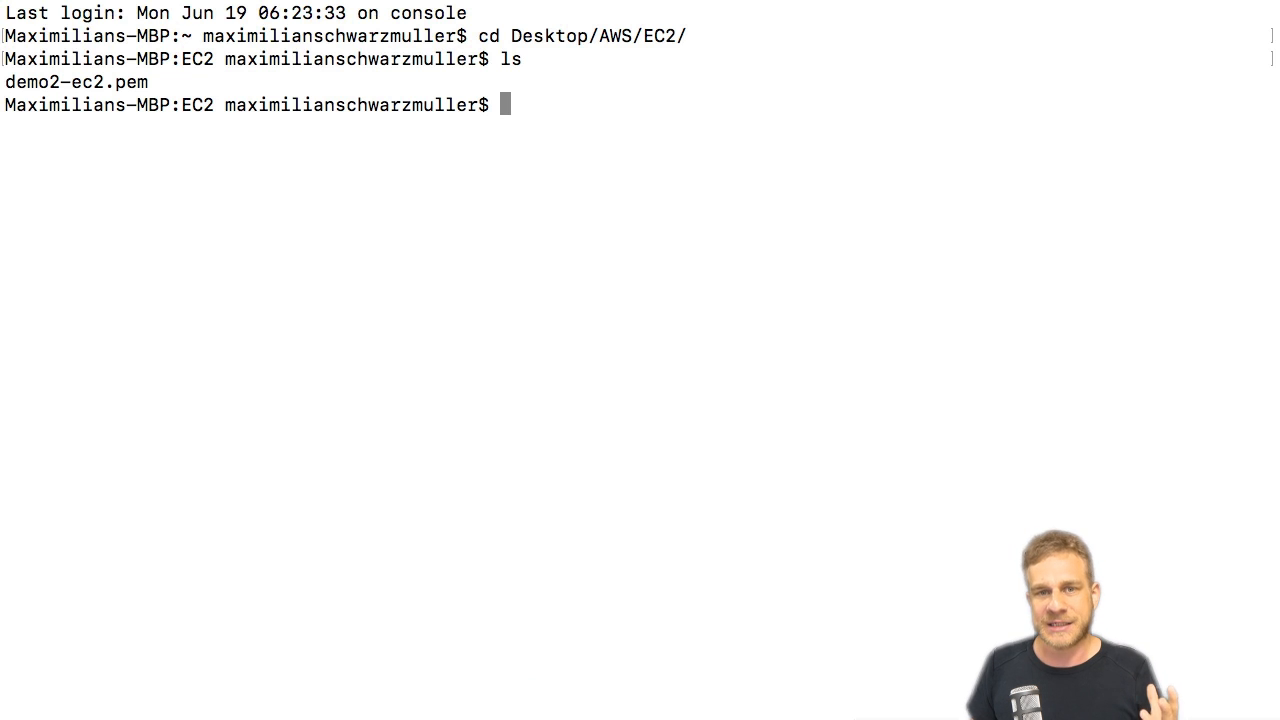
type("ssh")
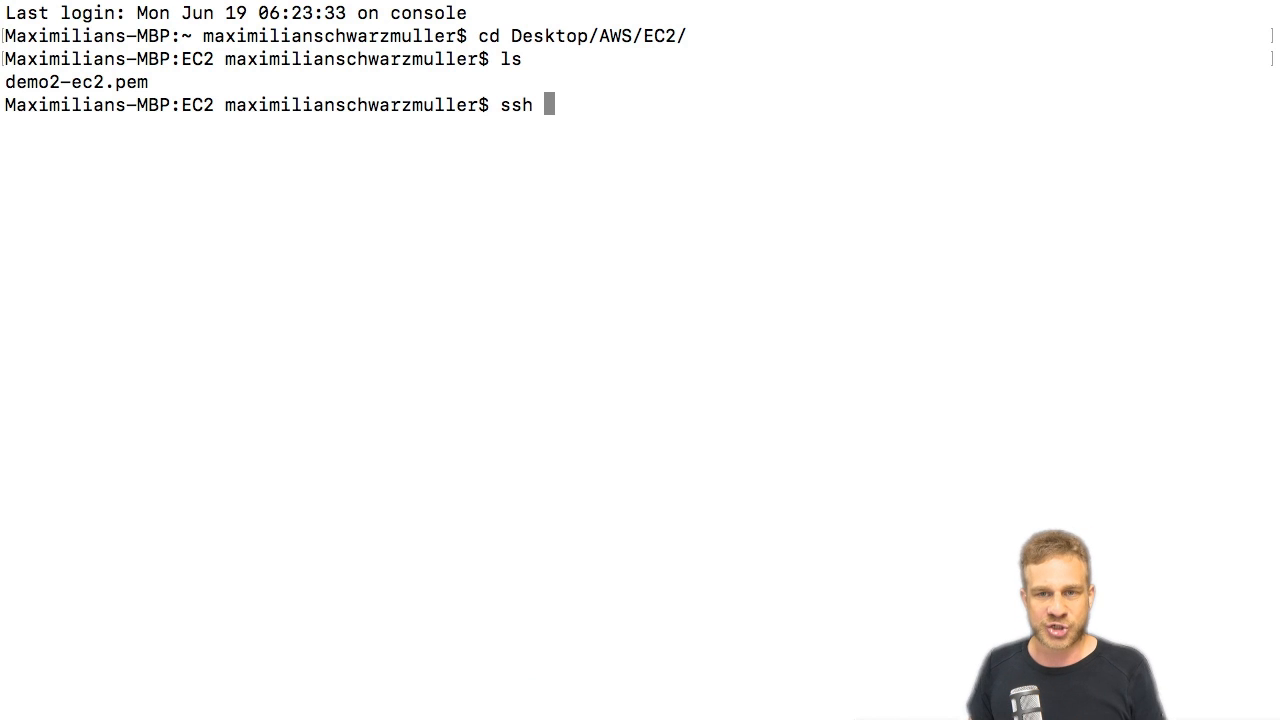
type("e")
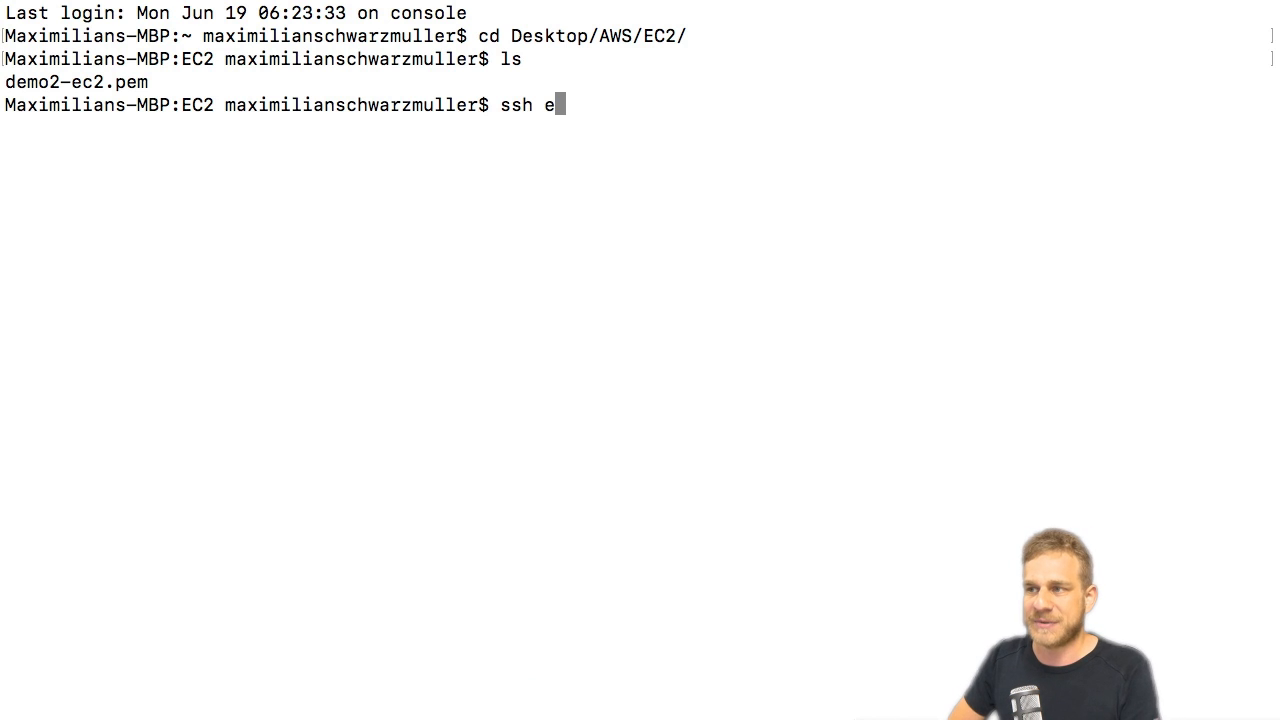
type("c2-user")
key("BackSpace")
key("BackSpace")
key("BackSpace")
key("BackSpace")
key("BackSpace")
key("BackSpace")
key("BackSpace")
key("BackSpace")
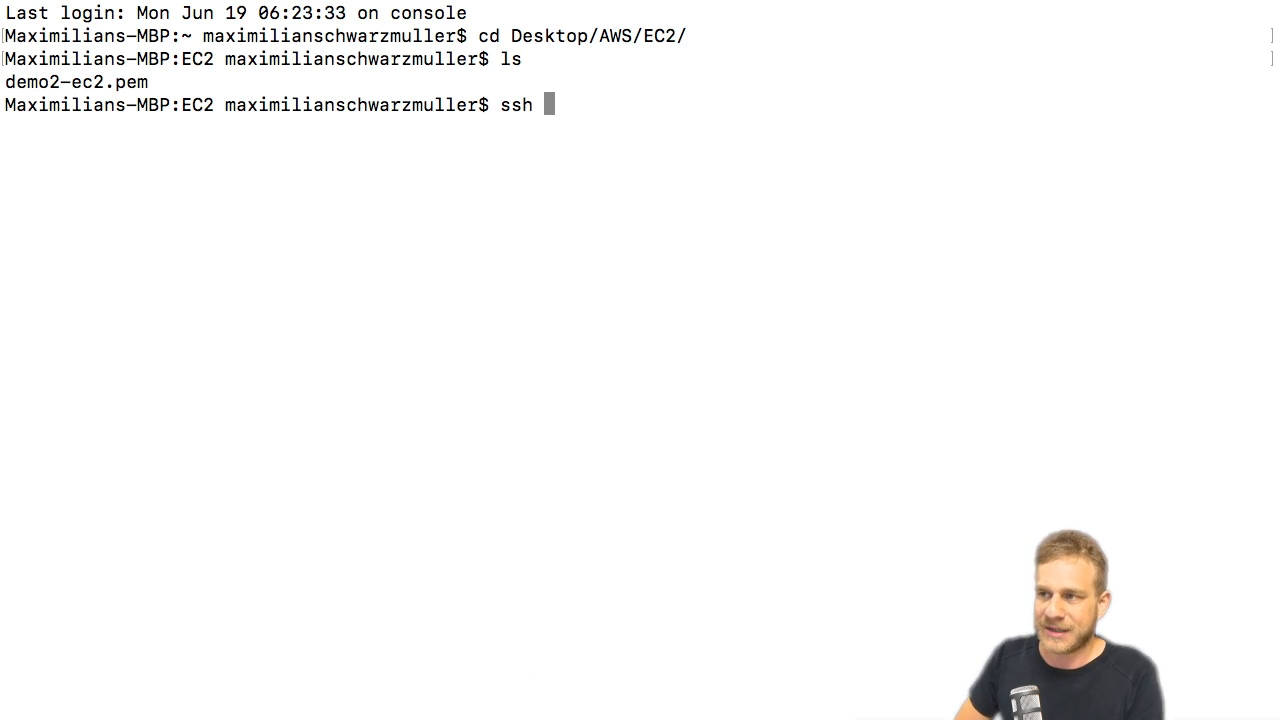
Try to connect over SSH as ec2-user to ec2-13-59-74-104.us-east-2.compute.amazonaws.com using the identity file demo2-ec2.pem, accepting the unknown host.
type("-i")
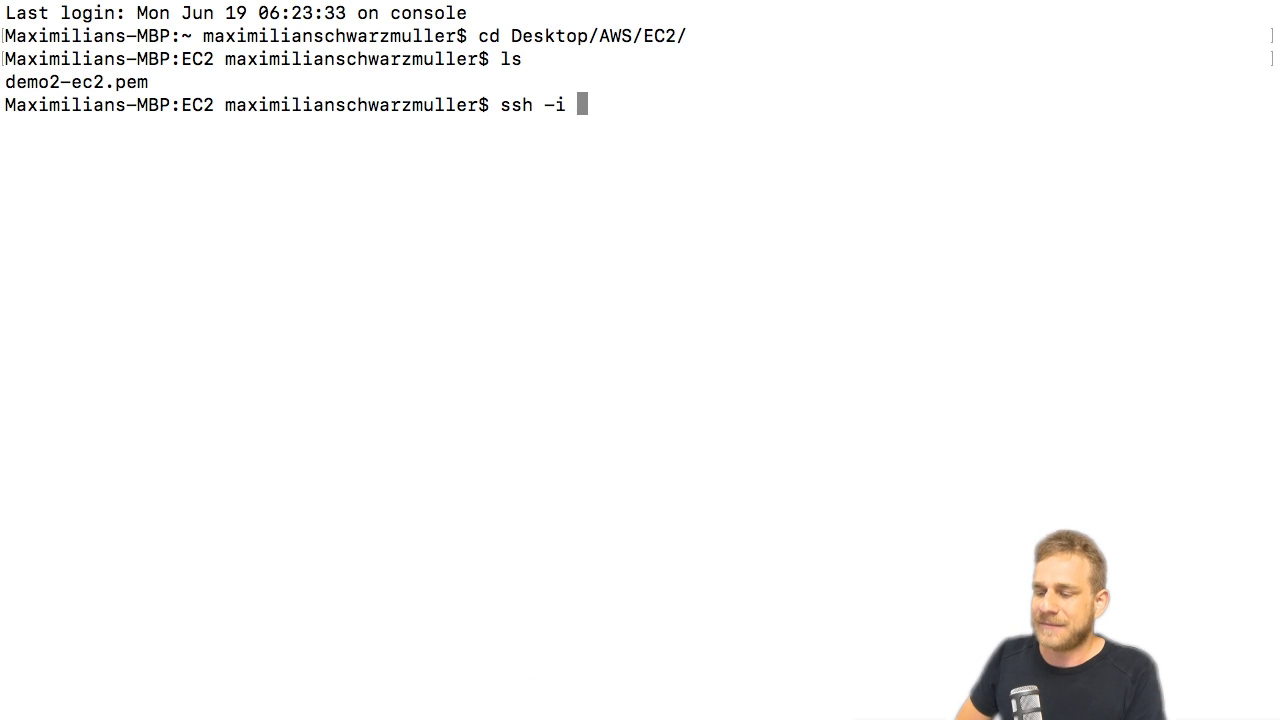
type(" de")
key("Tab")
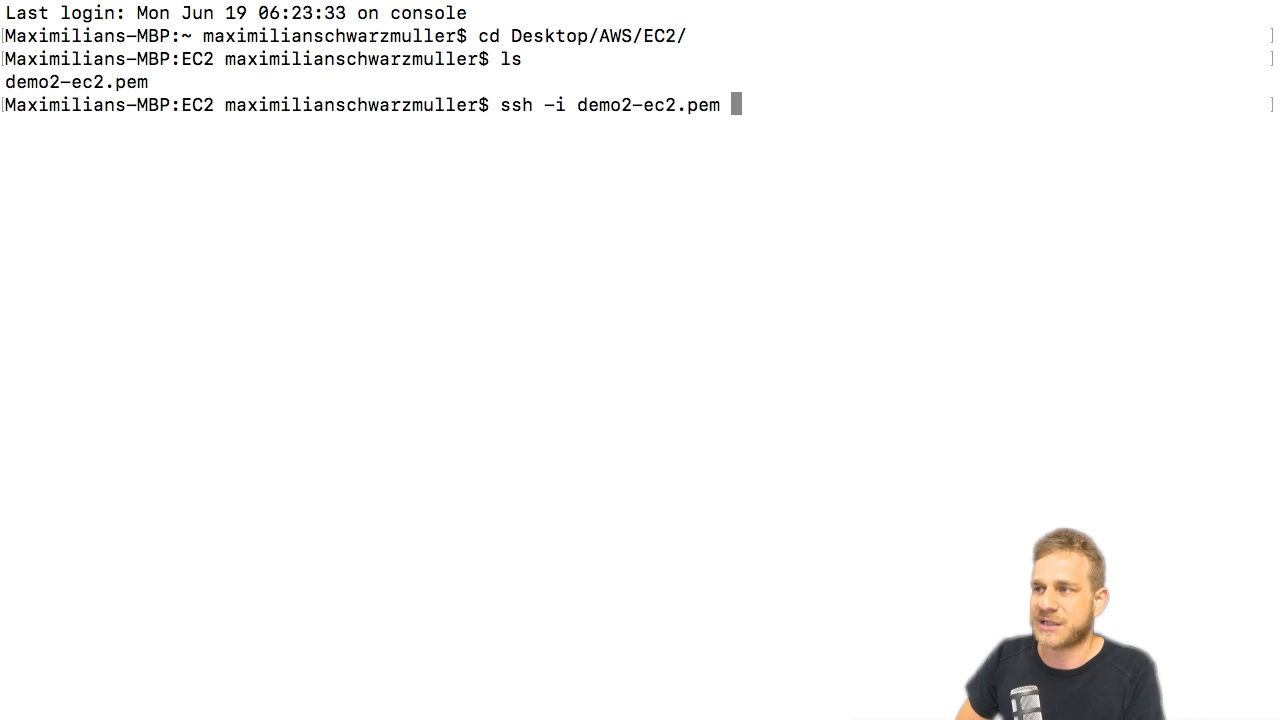
type("ec")
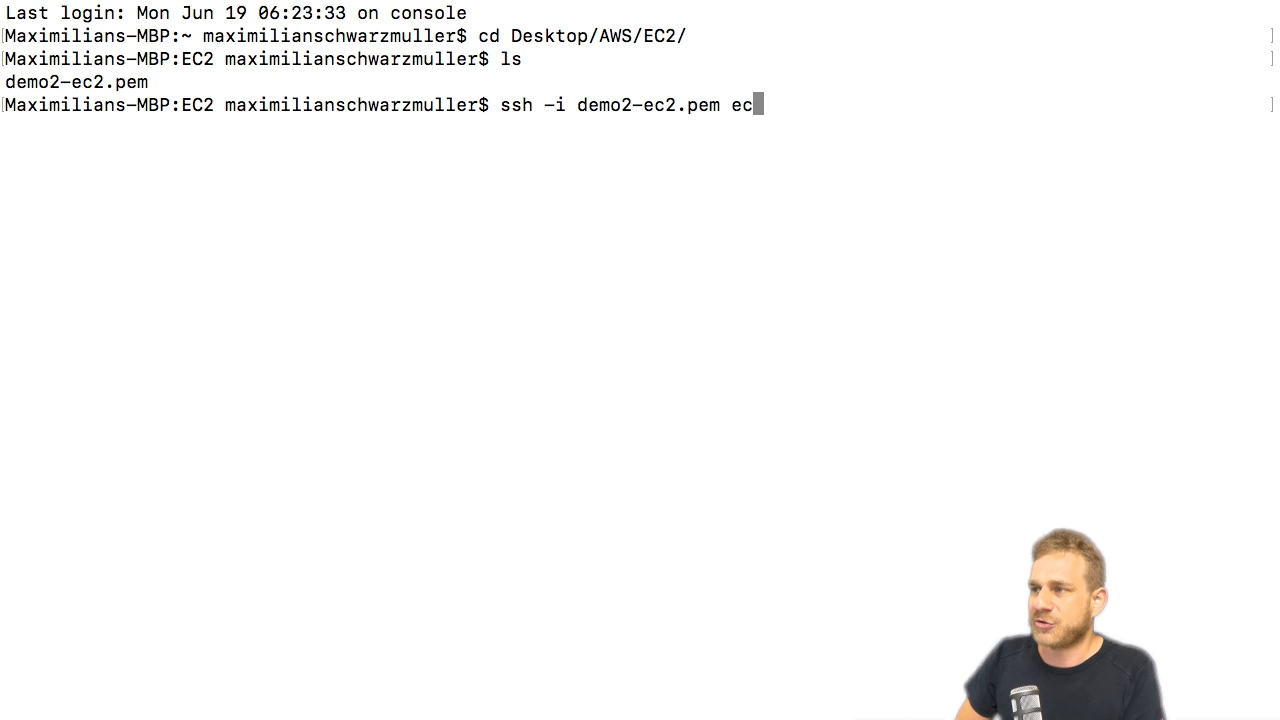
type("2-user")
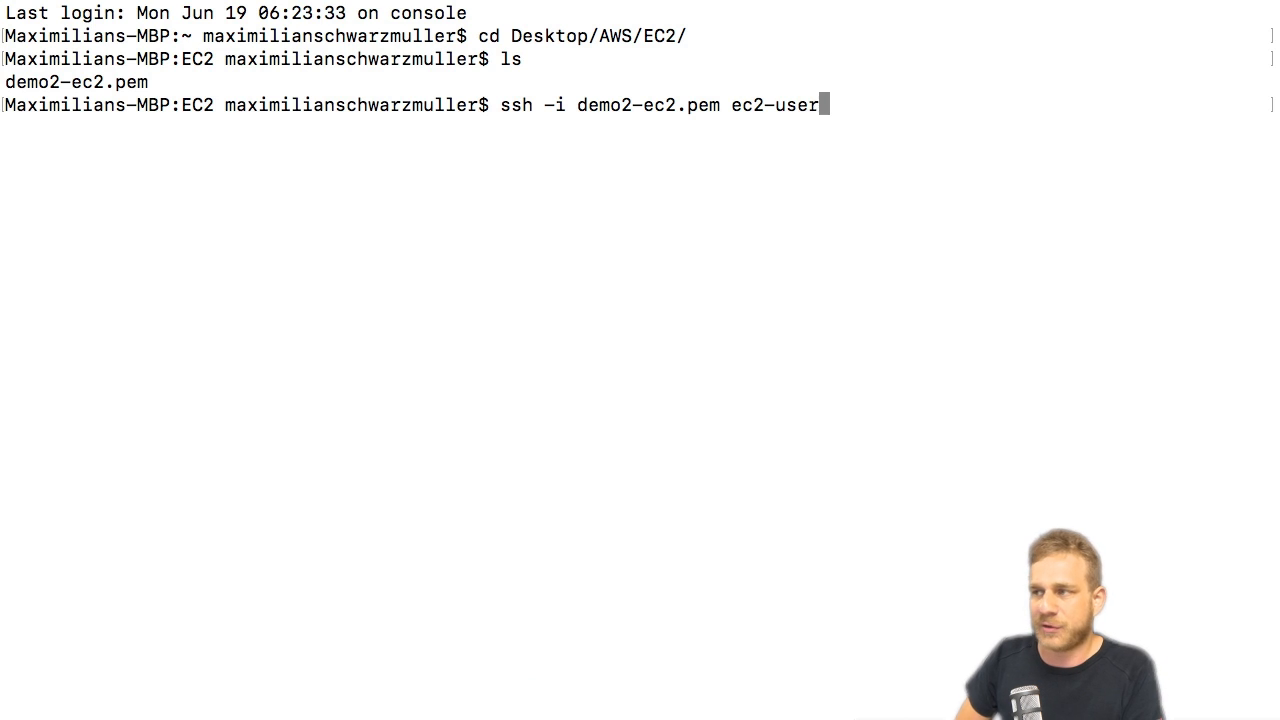
type("@")
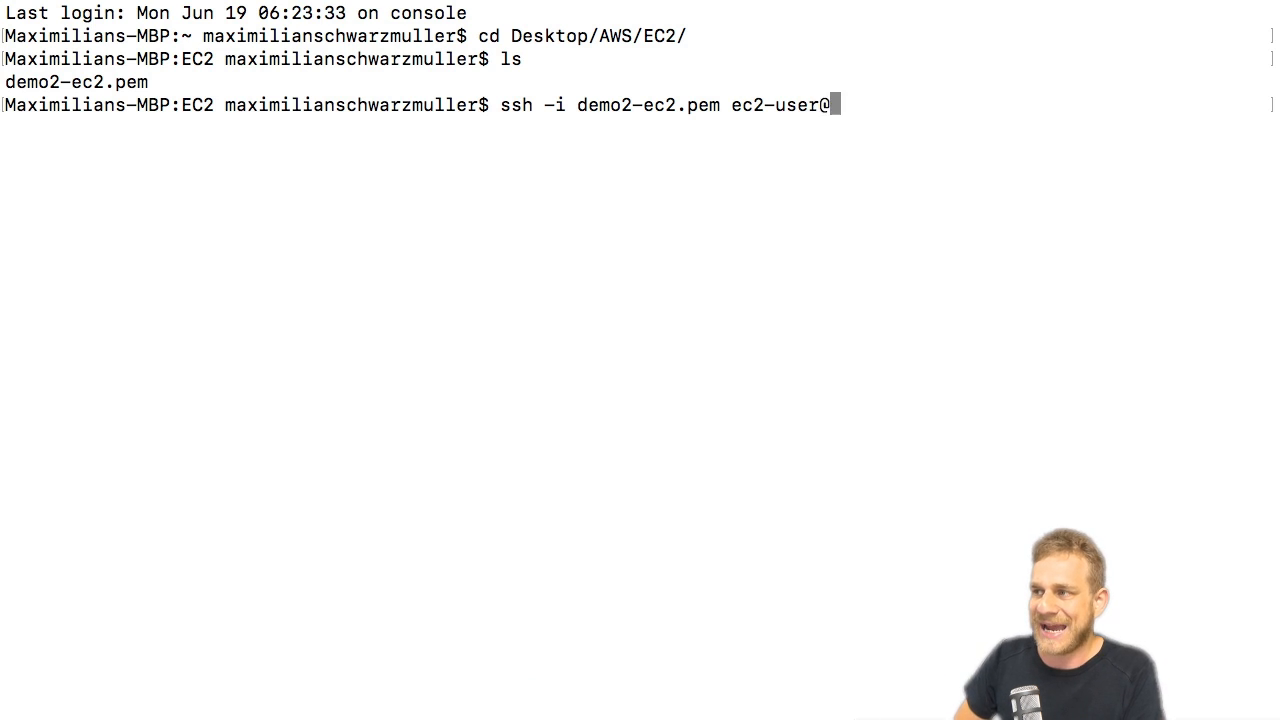
type("ec2-13-59-74-104.us-east-2.compute.amazonaws.com")
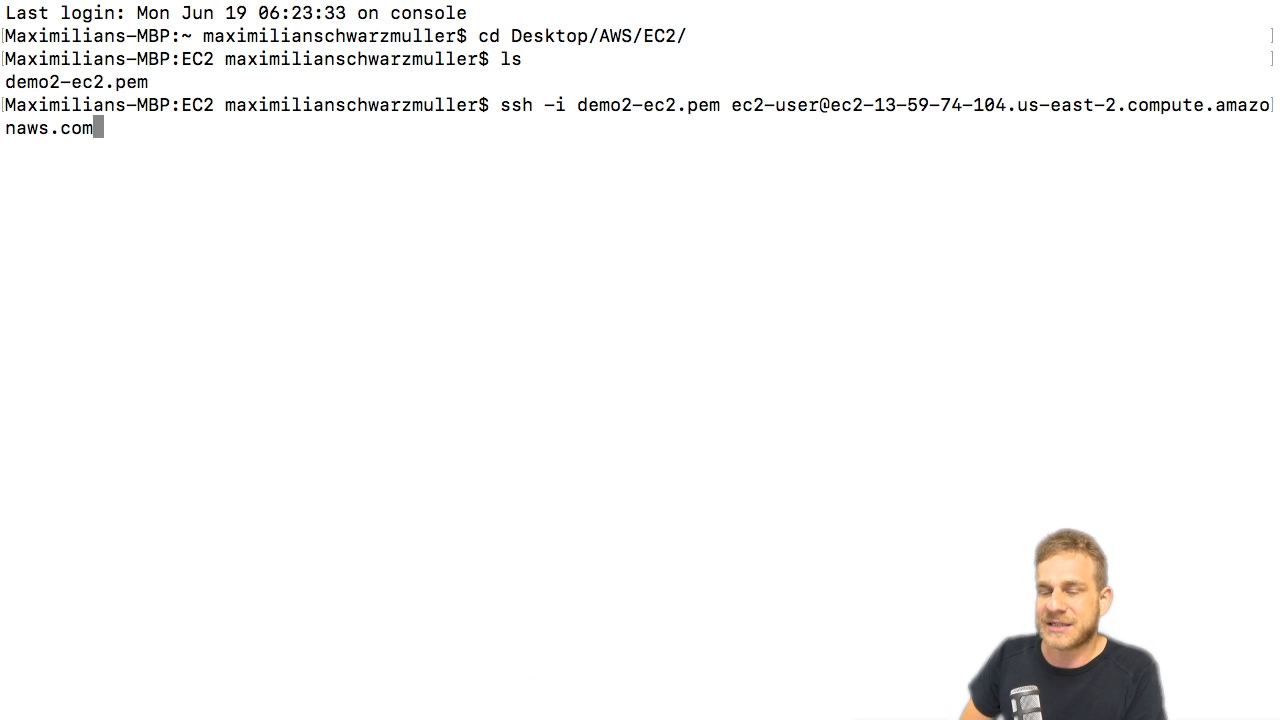
key("Return")
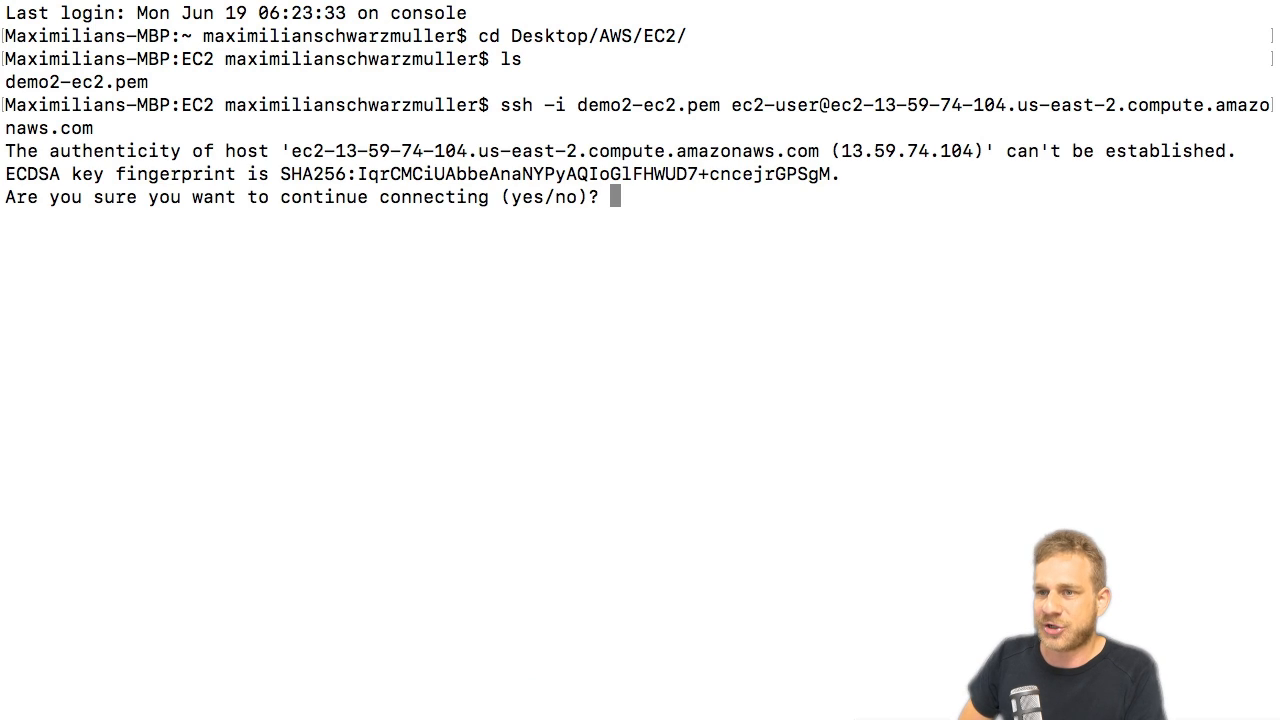
type("yes")
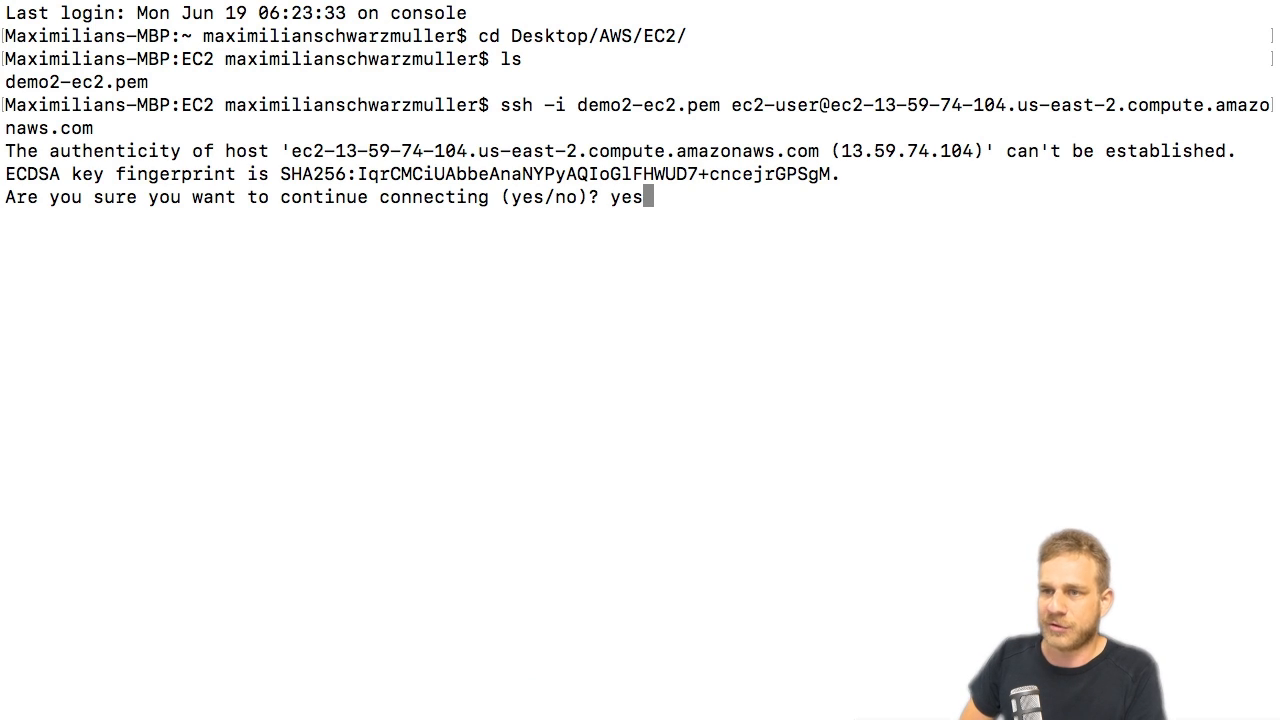
key("Return")
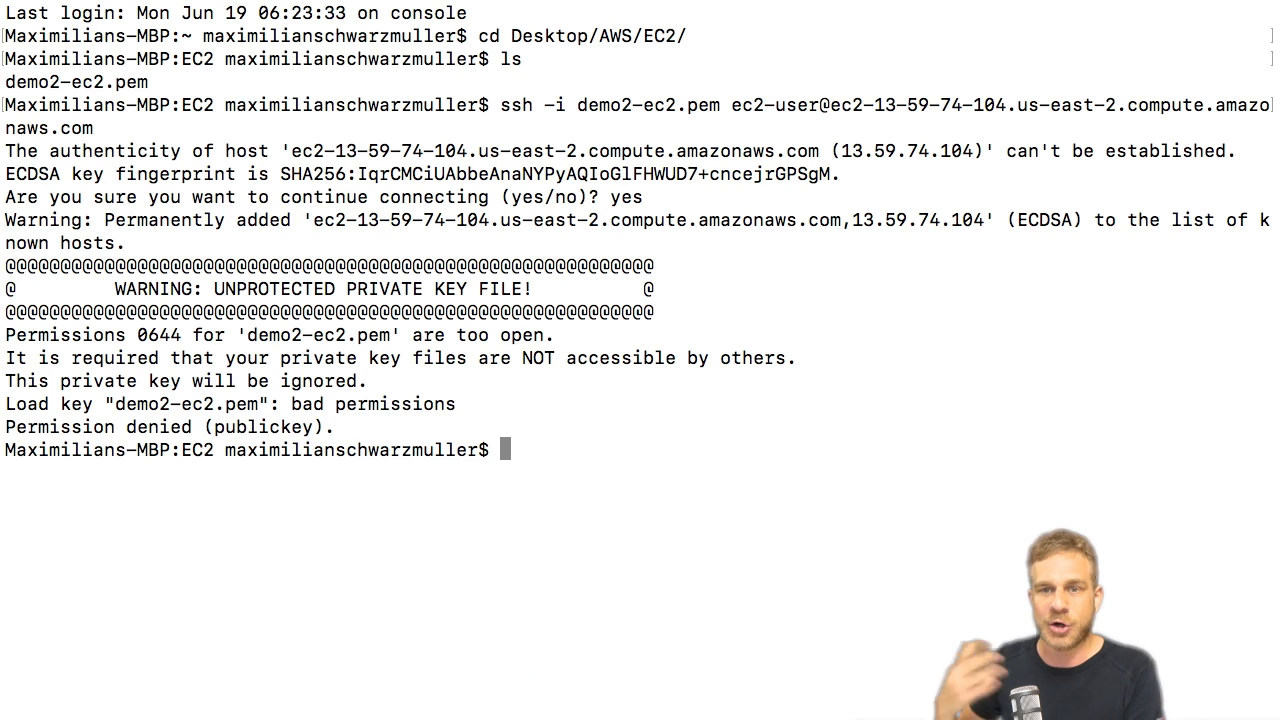
Clear the terminal's output and start on fresh prompt lines.
key("super+k")
key("Return")
key("Return")
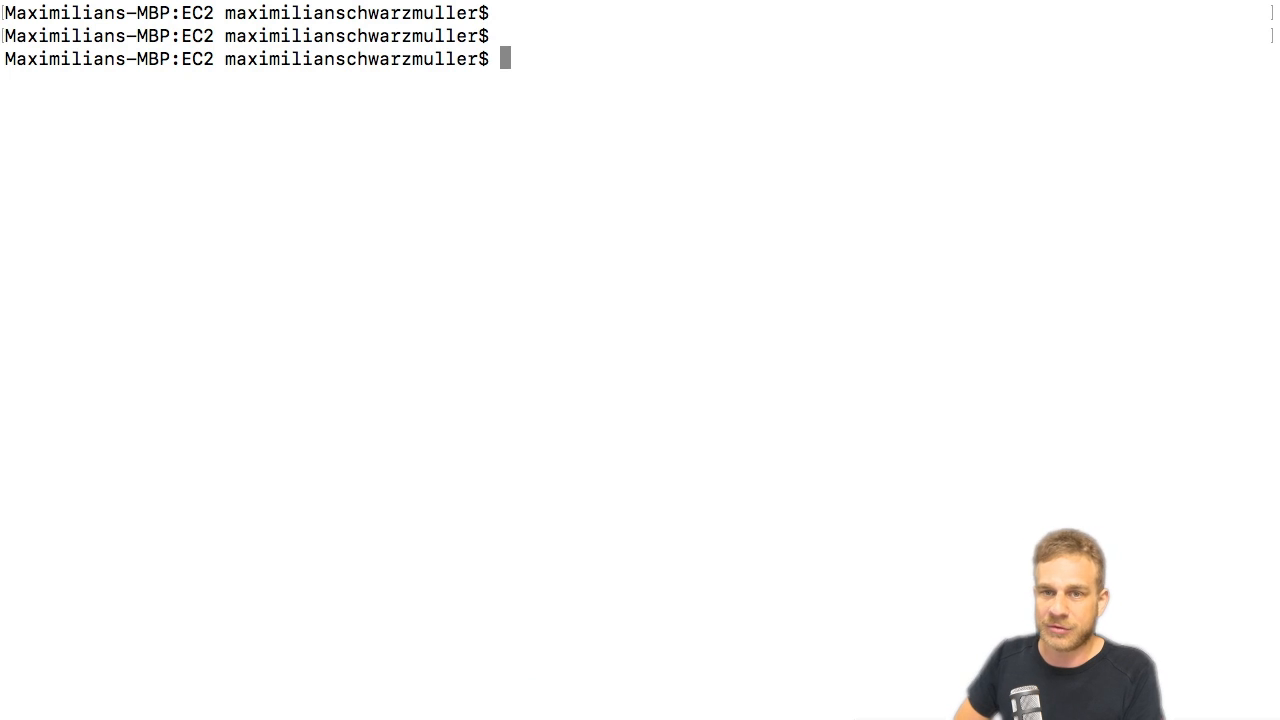
Restrict the key file demo2-ec2.pem to owner read-only permission with chmod 400.
type("chmod ")
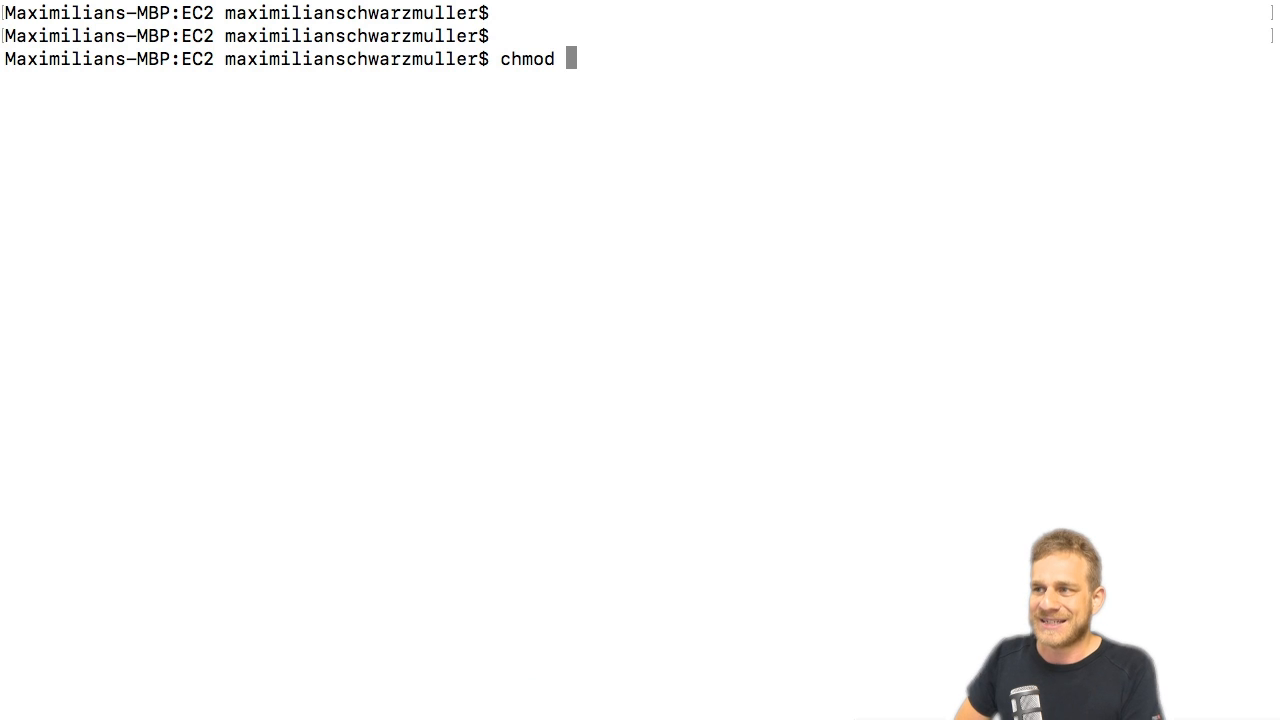
type("400")
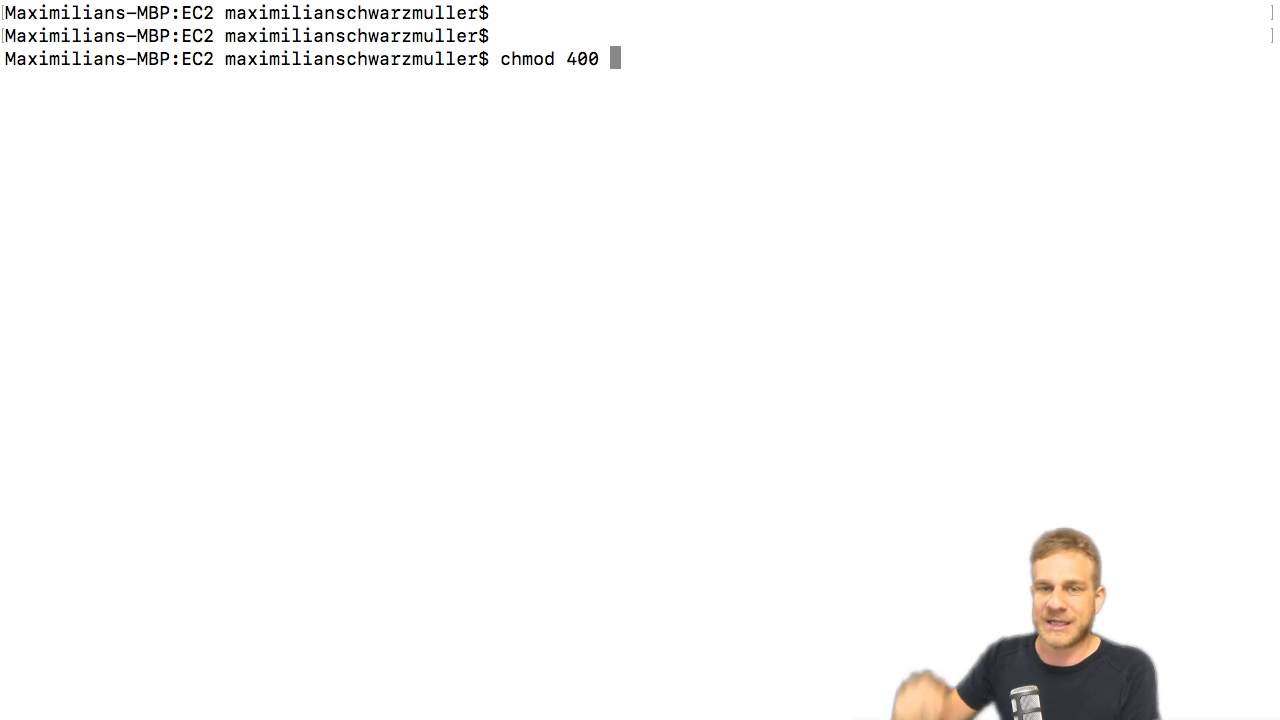
type("de")
key("Tab")
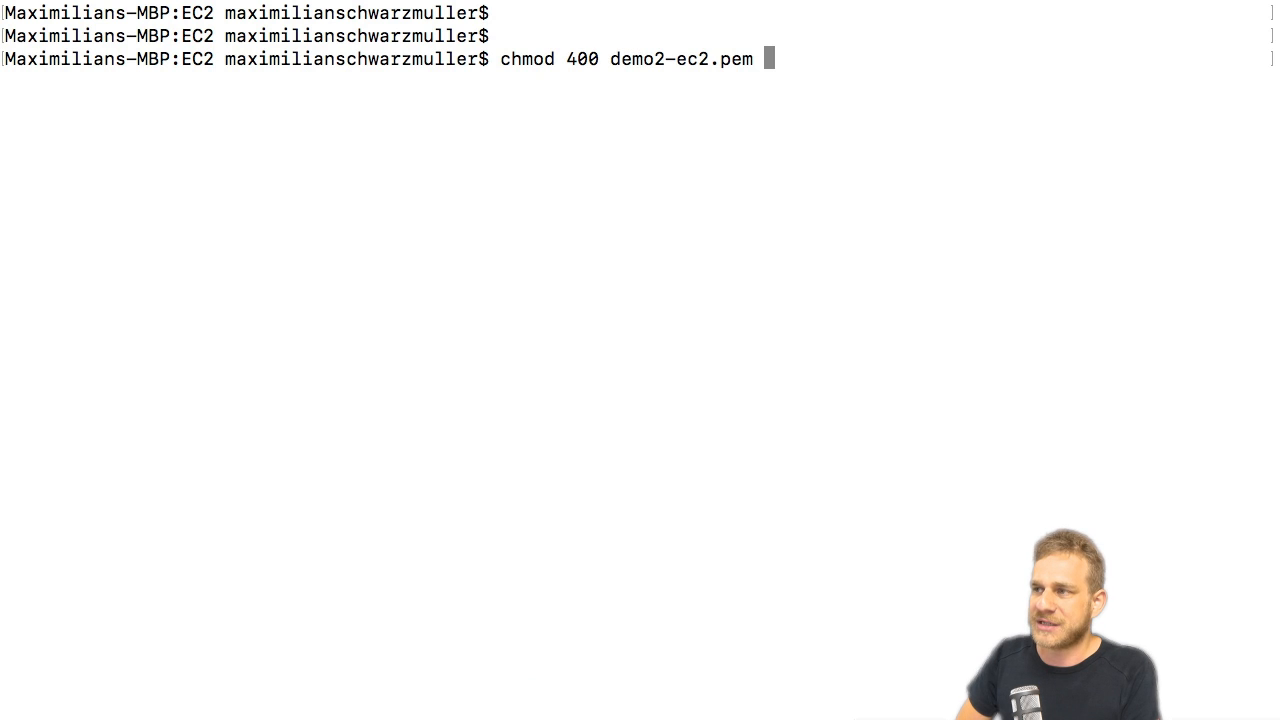
key("Return")
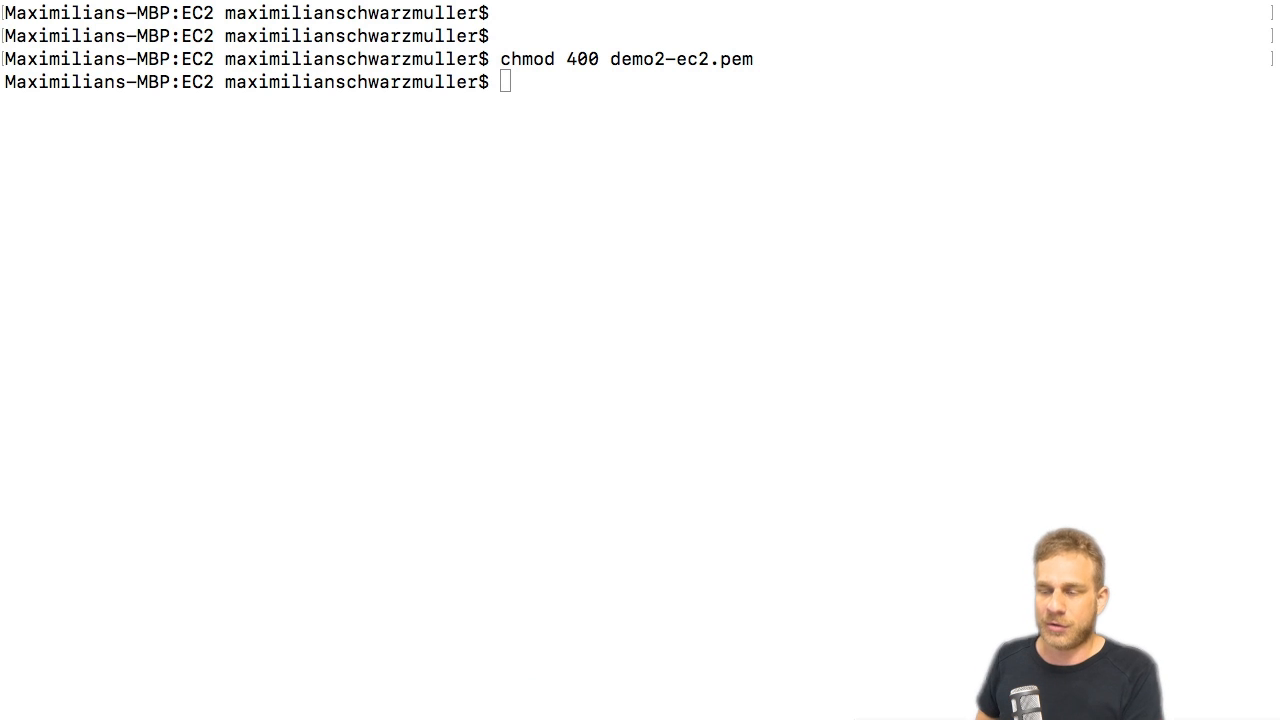
left_click(678, 72)
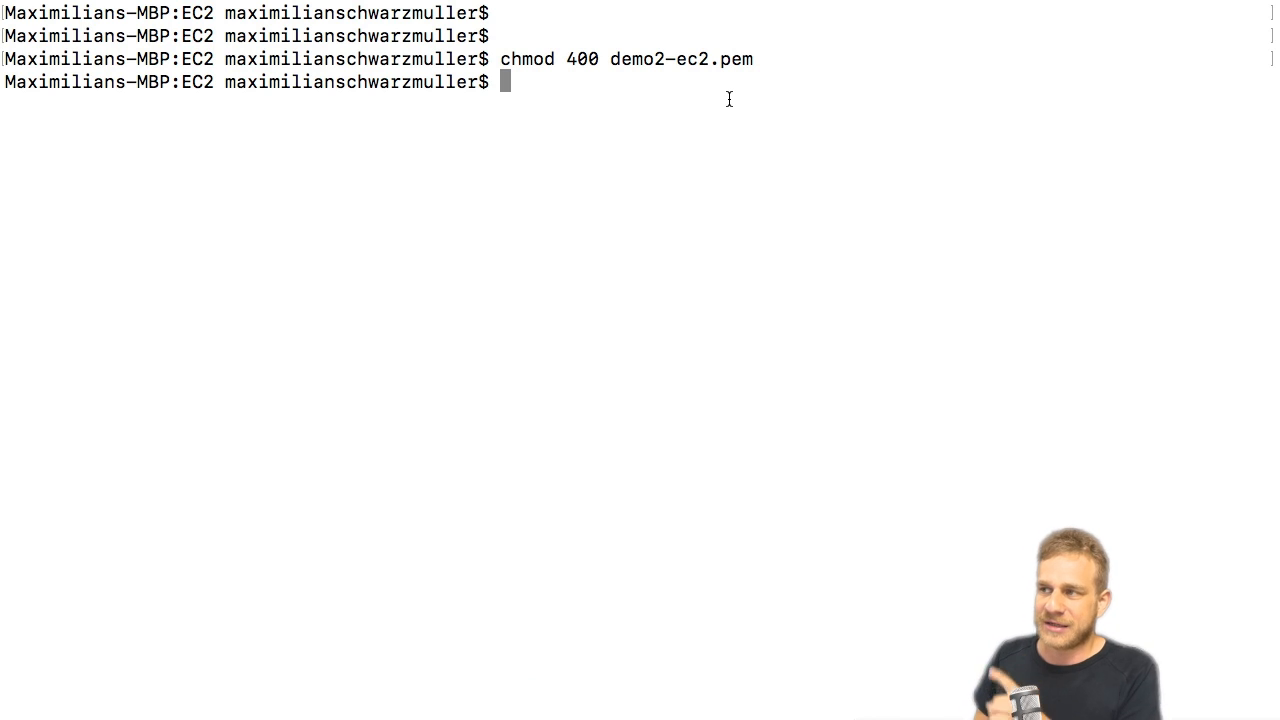
Rerun the earlier SSH command to connect as ec2-user to ec2-13-59-74-104.us-east-2.compute.amazonaws.com with the identity file demo2-ec2.pem.
key("Up")
key("Up")
key("Up")
key("Up")
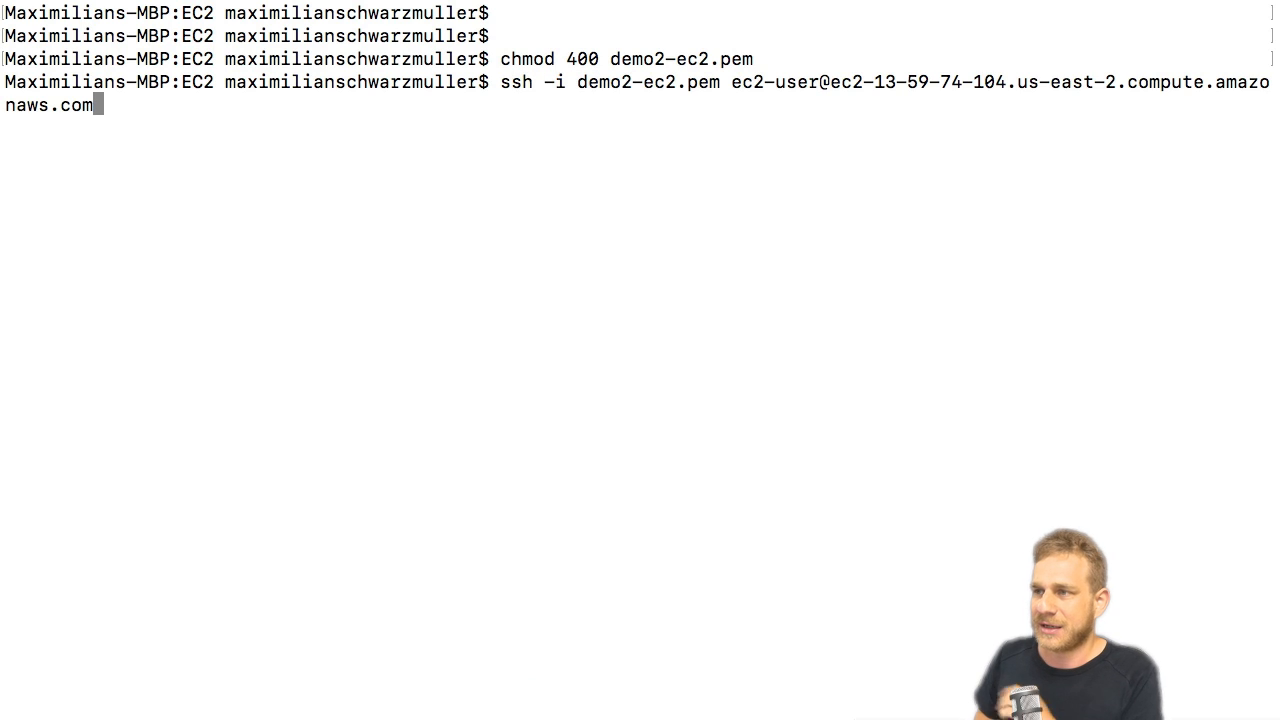
key("Return")
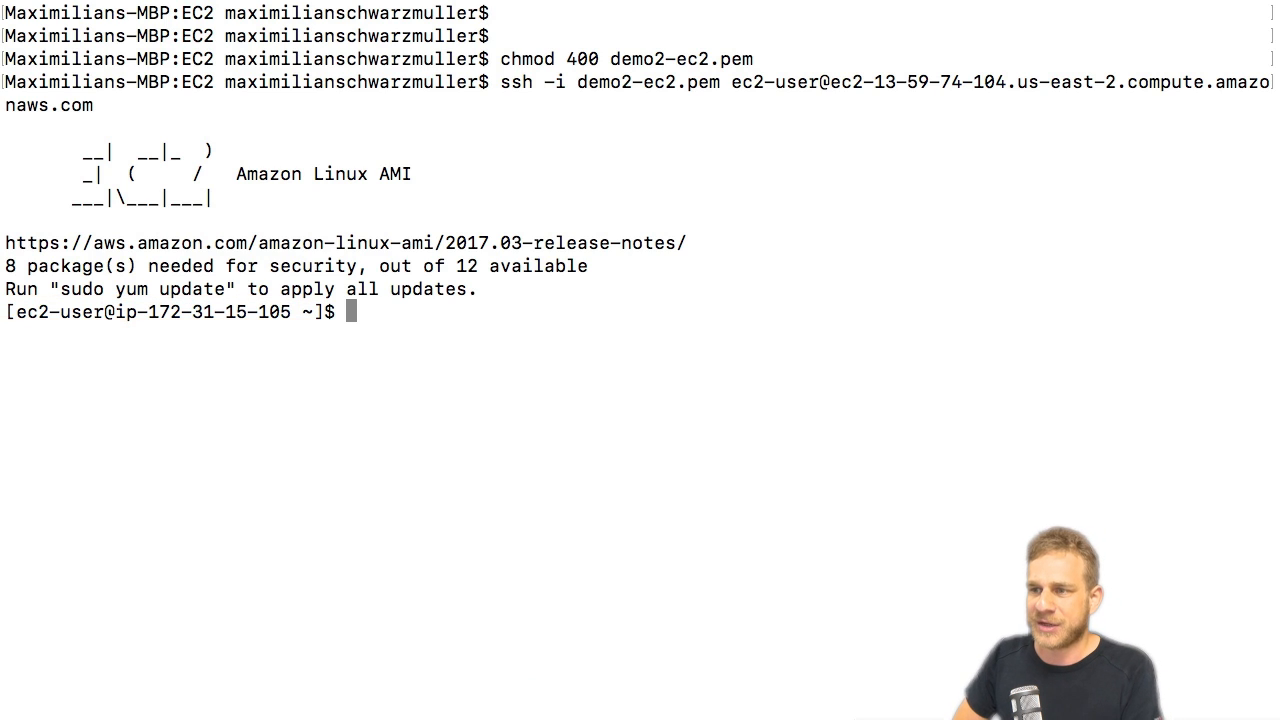
List the remote home directory's files, change to the root directory / and list its contents.
type("ls")
key("Return")
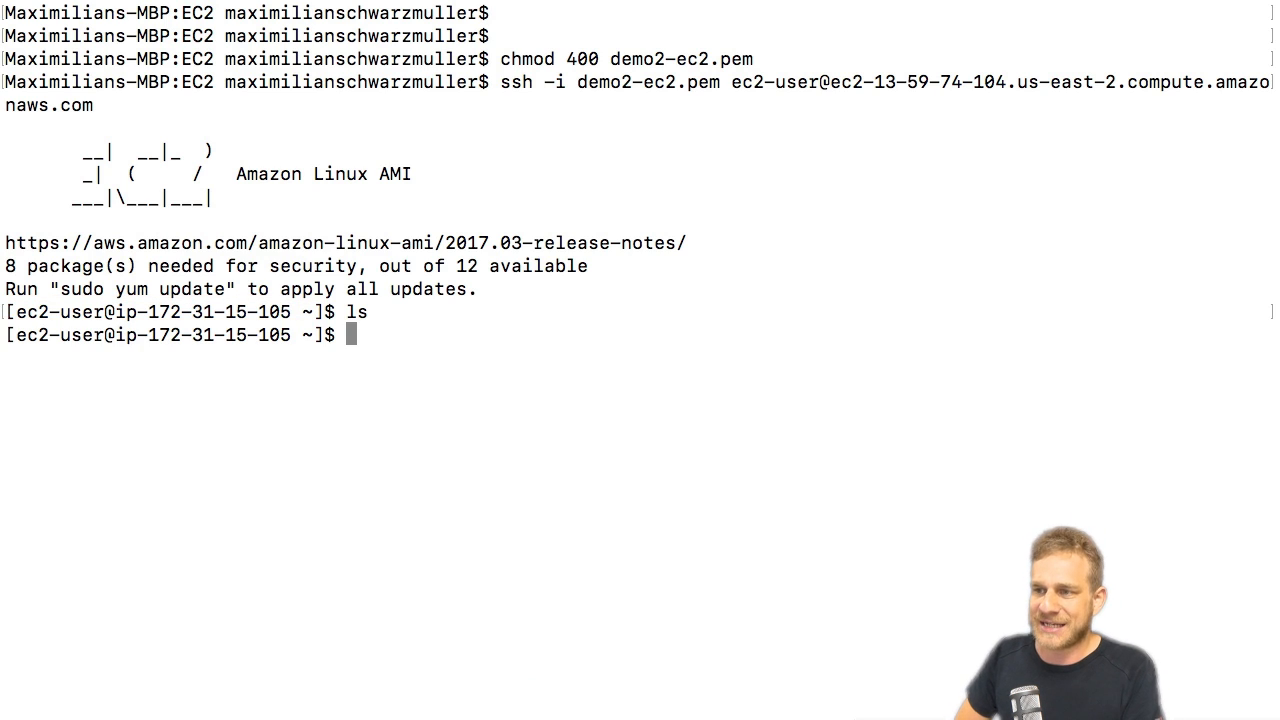
type("cd ")
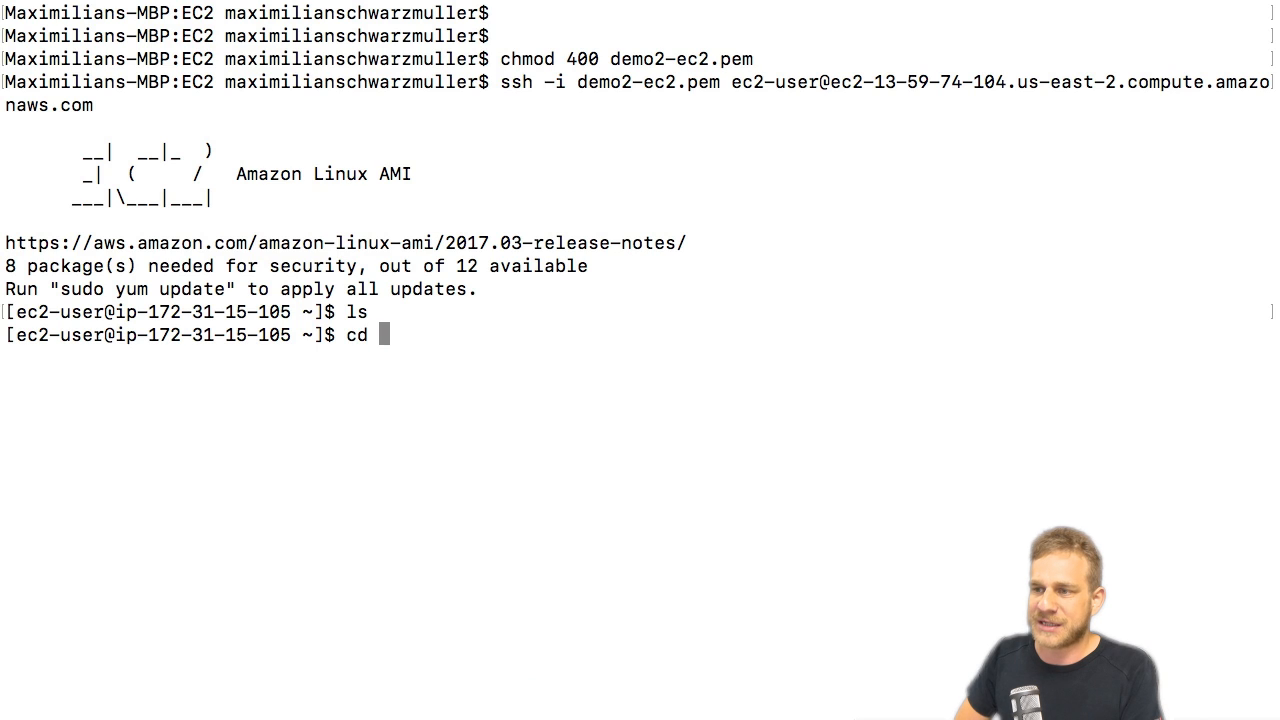
type("/")
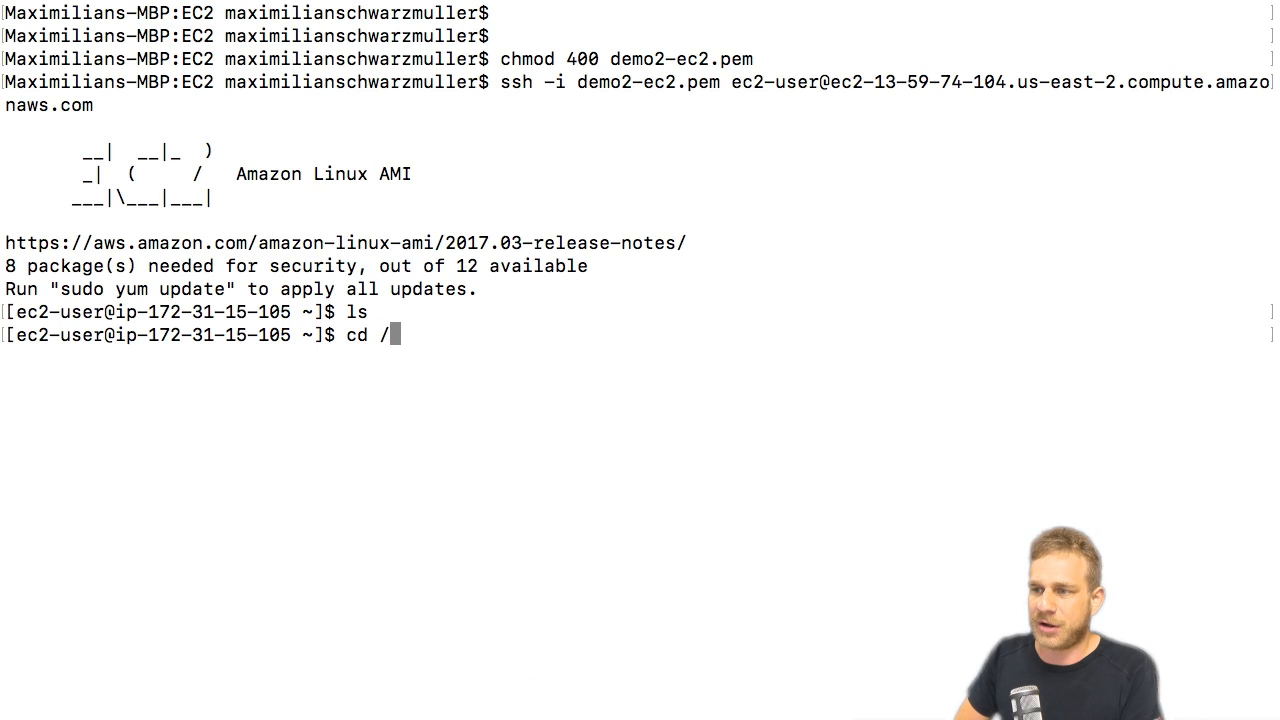
key("Return")
type("ls")
key("Return")
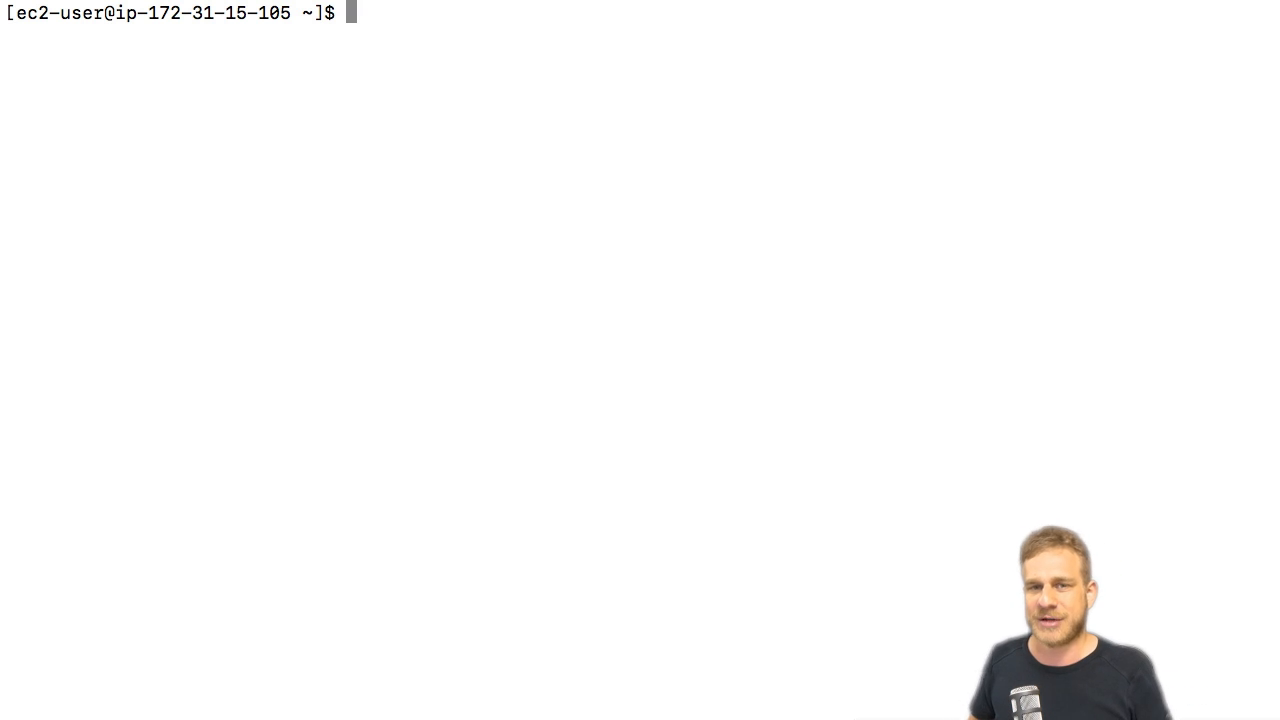
Switch to the EC2 Management Console in Chrome and view the AMIs and Elastic Block Store volumes.
key("ctrl+Right")
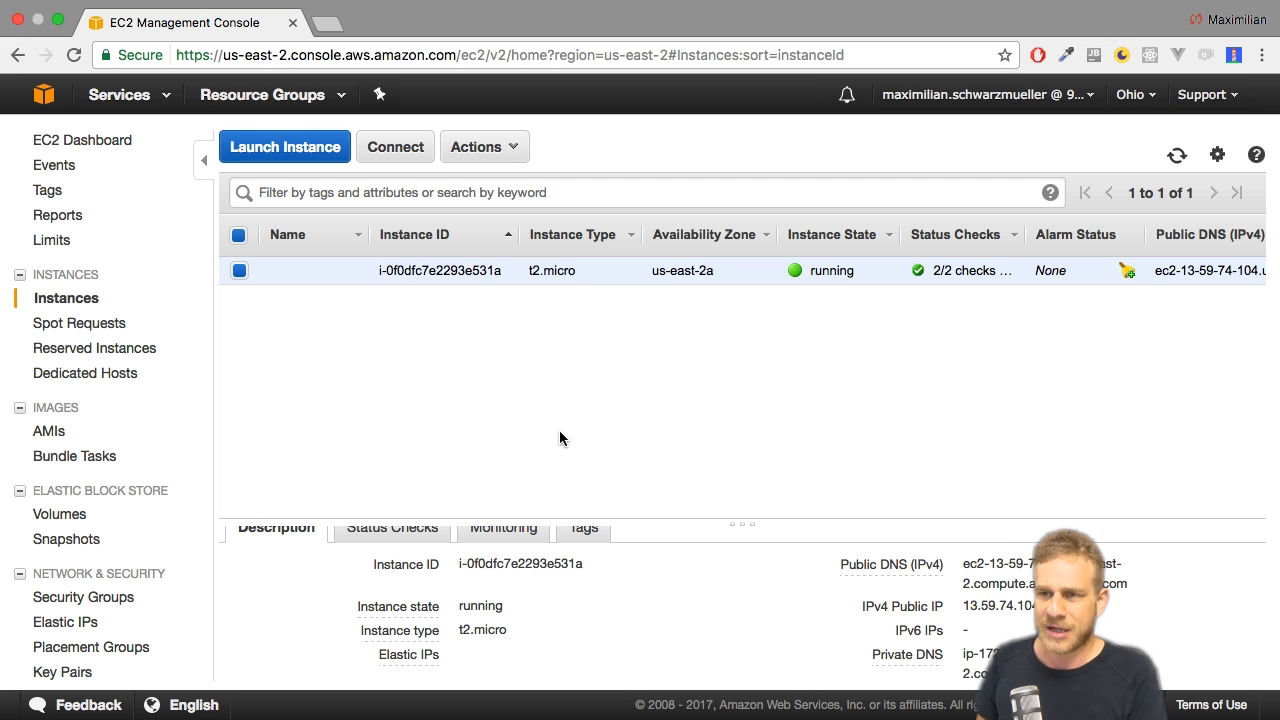
scroll(559, 431, "right", 1)
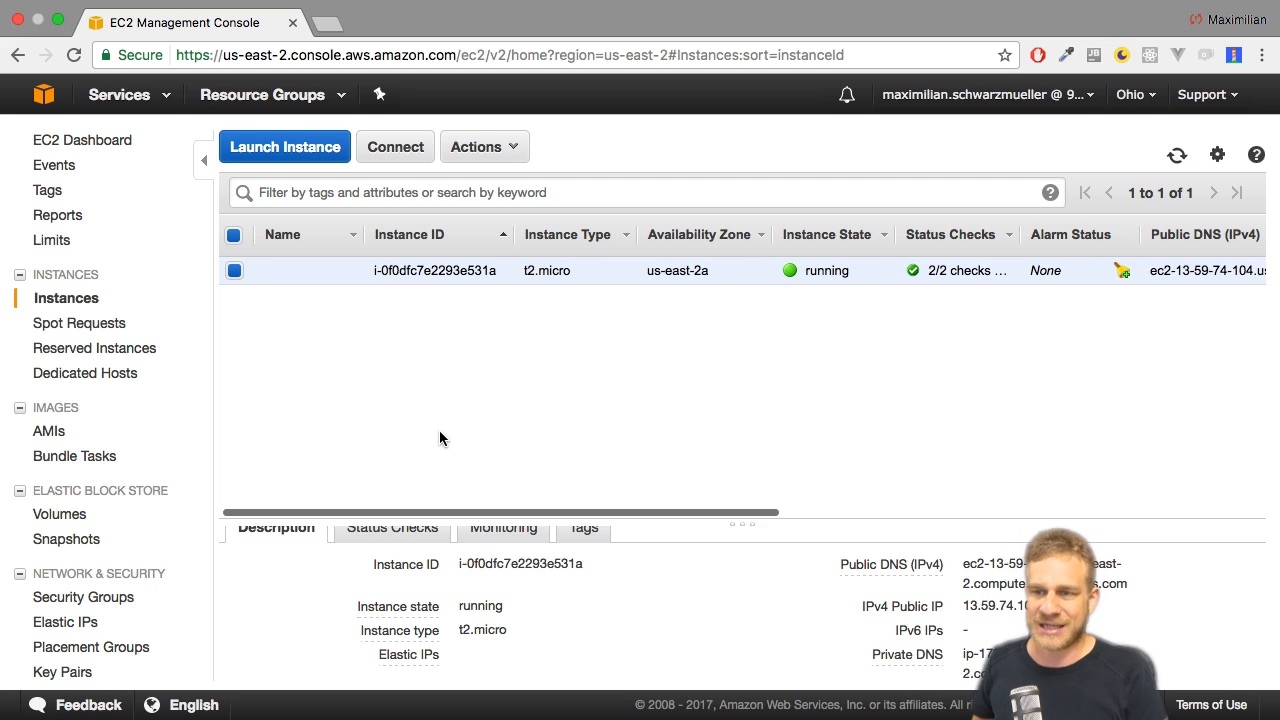
scroll(439, 438, "left", 1)
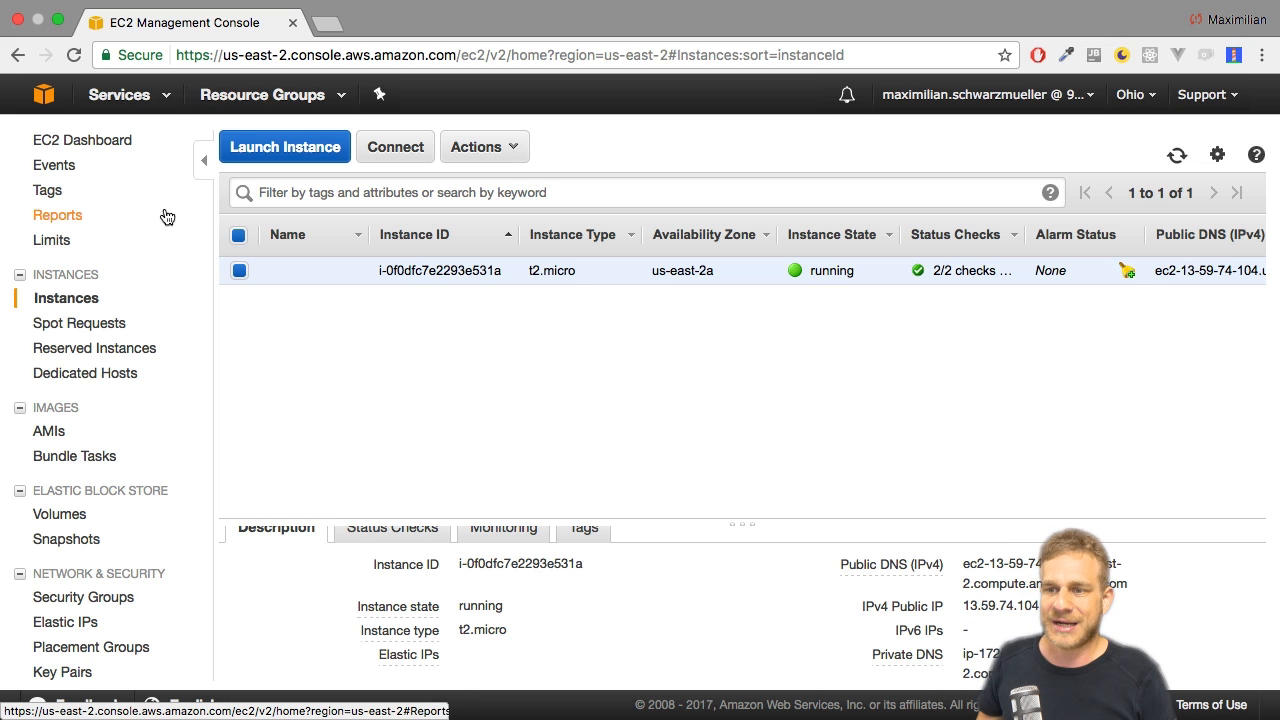
scroll(163, 311, "down", 1)
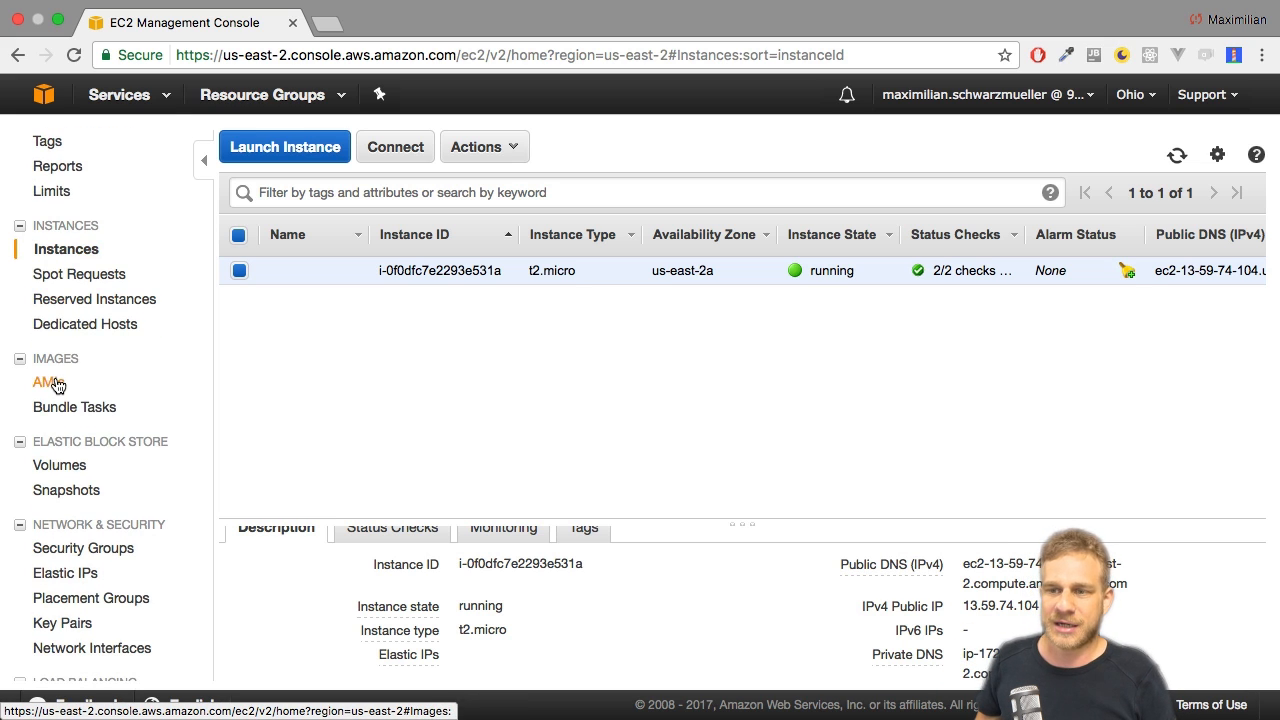
left_click(52, 382)
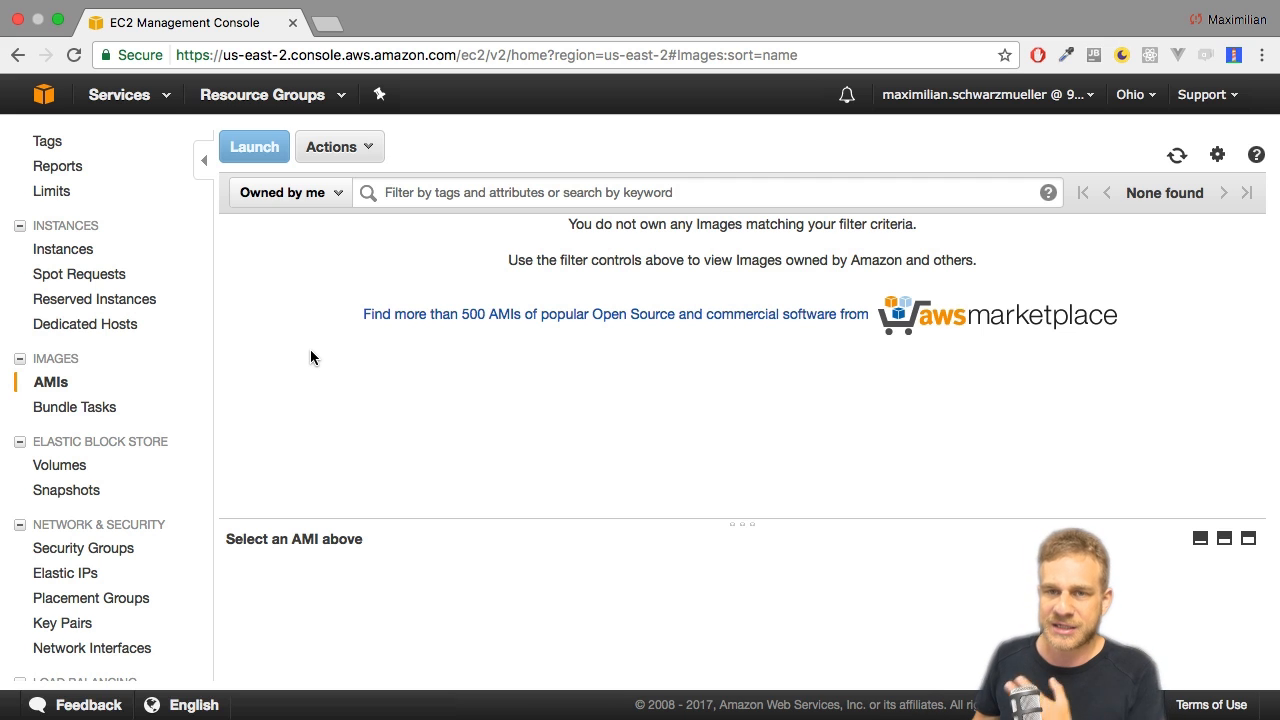
scroll(153, 382, "down", 1)
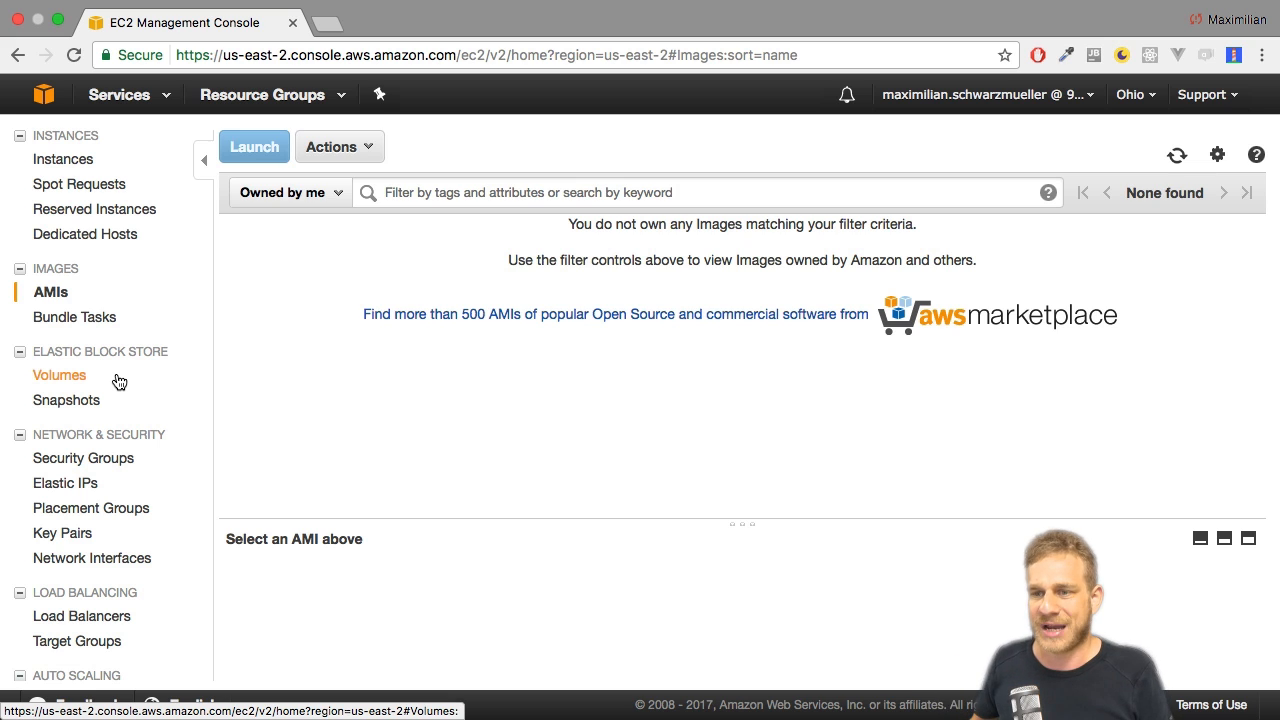
left_click(116, 380)
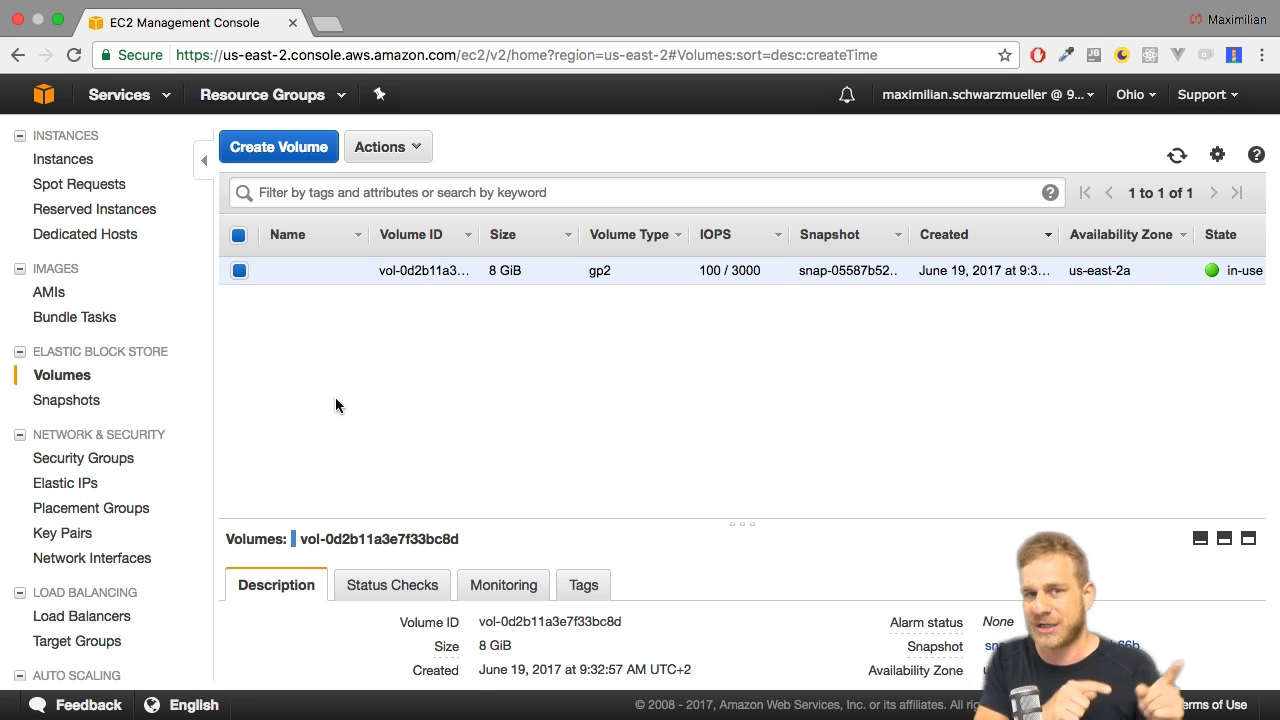
Show the details of the launch-wizard-3 security group and enlarge the details area.
scroll(45, 400, "down", 1)
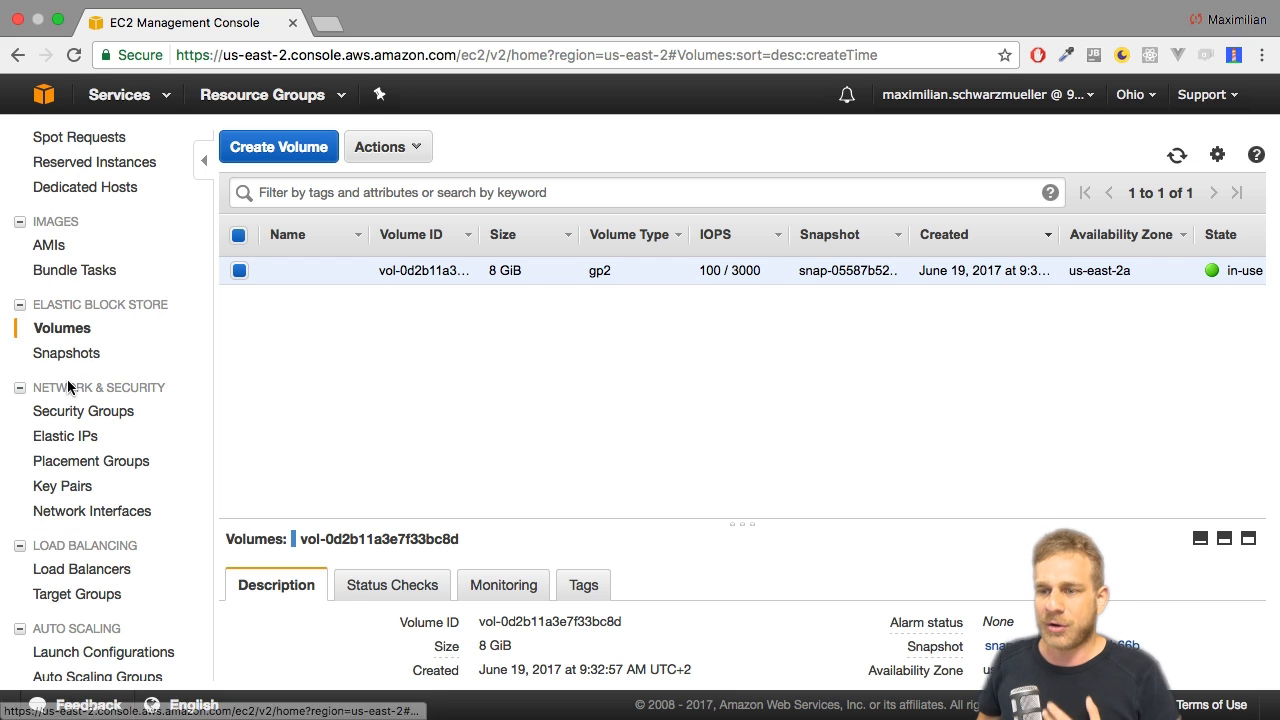
left_click(38, 418)
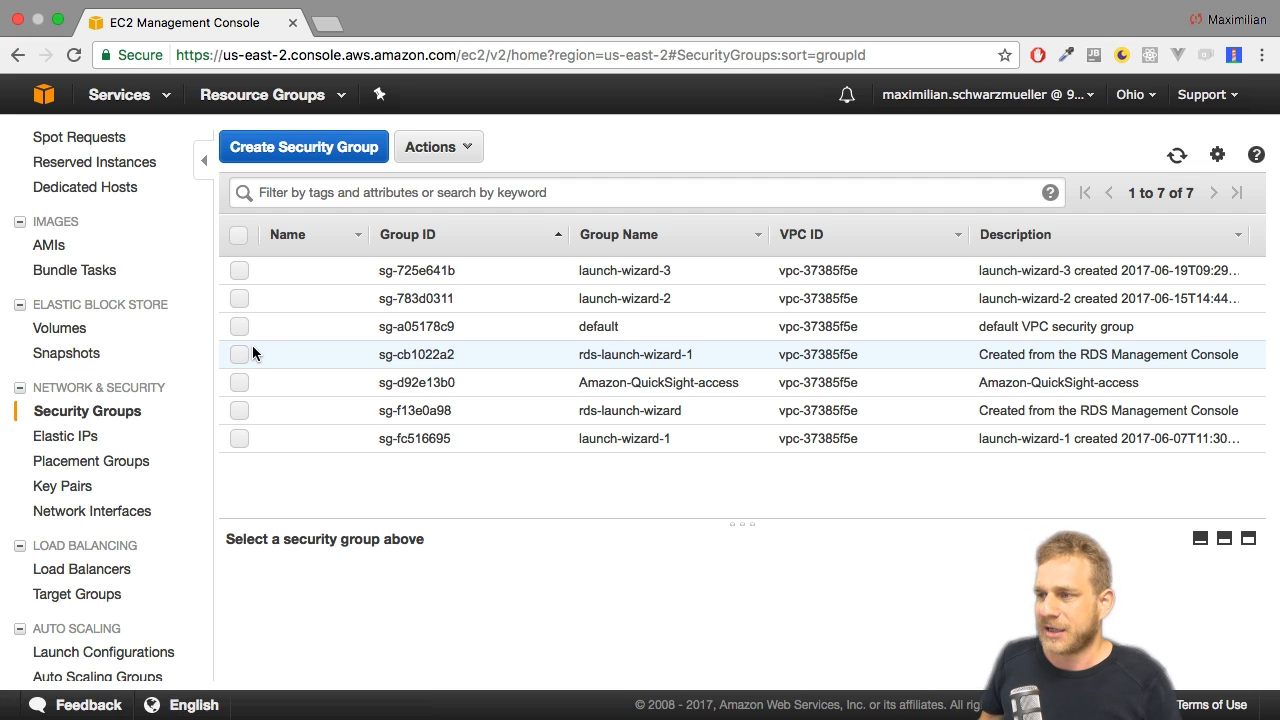
left_click(538, 272)
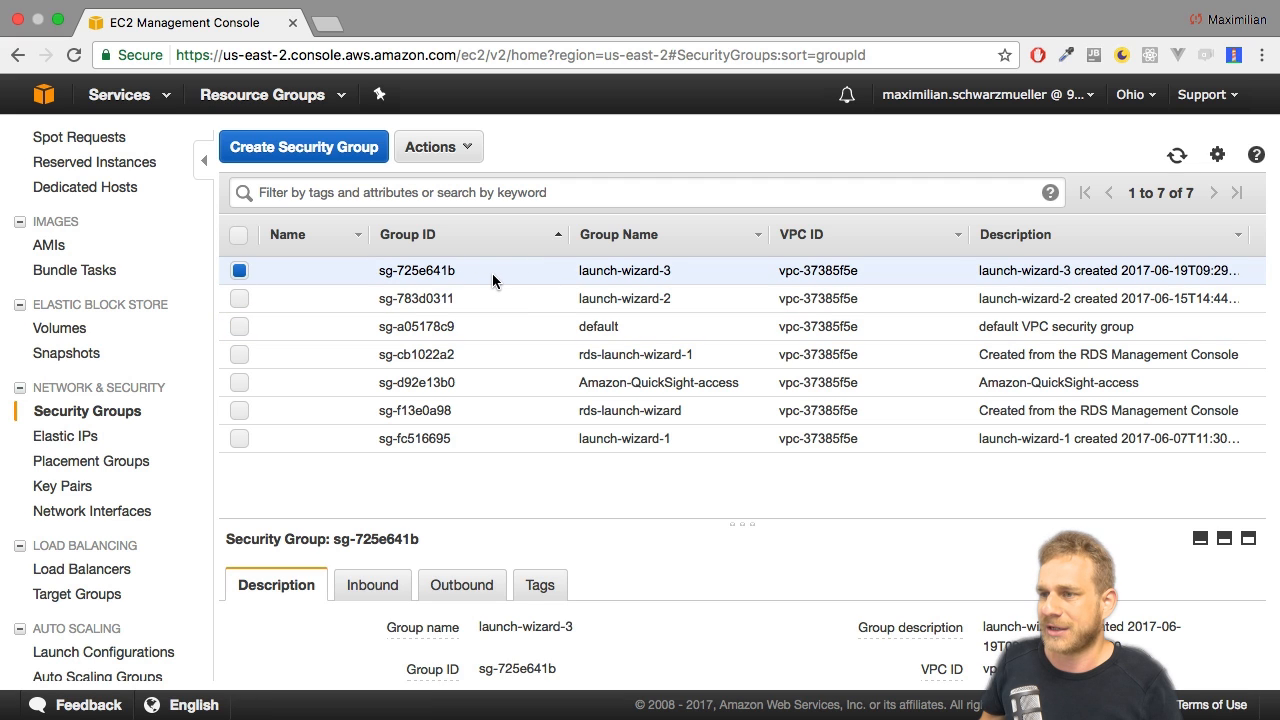
left_click_drag(743, 517, 737, 273)
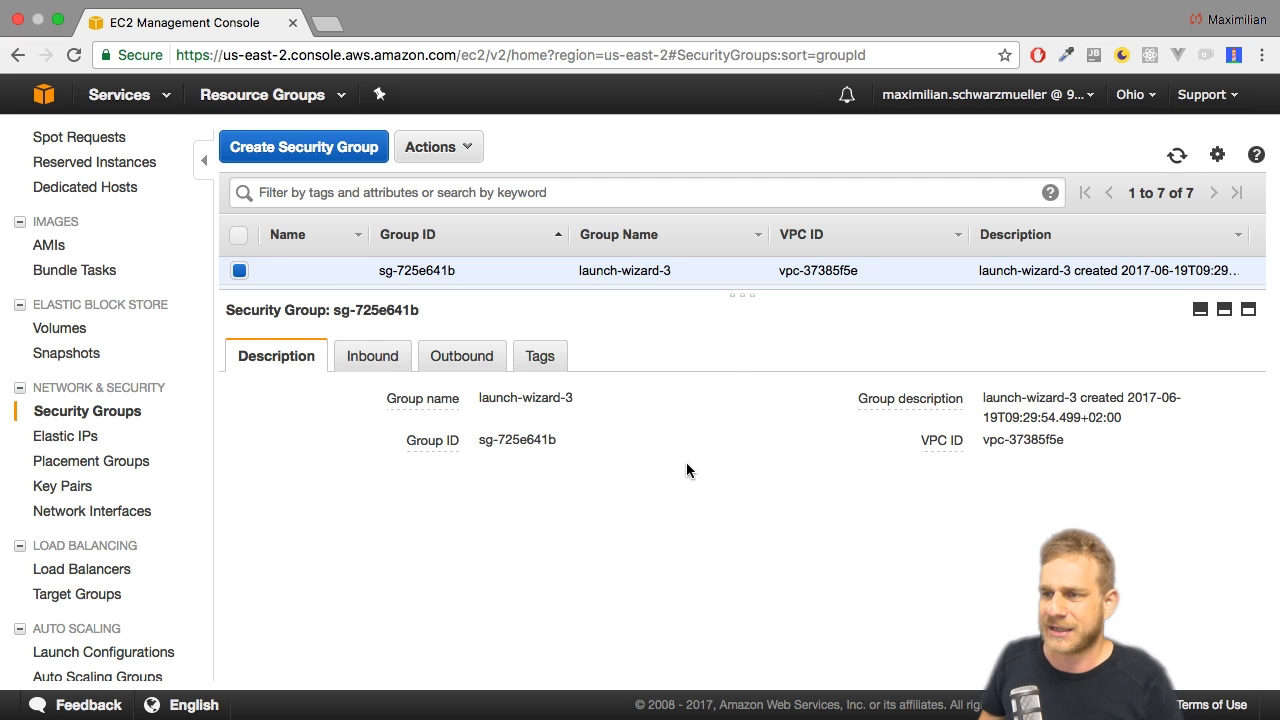
Compare the inbound and outbound rules of the launch-wizard-3 security group.
left_click(362, 360)
left_click(455, 358)
left_click(362, 362)
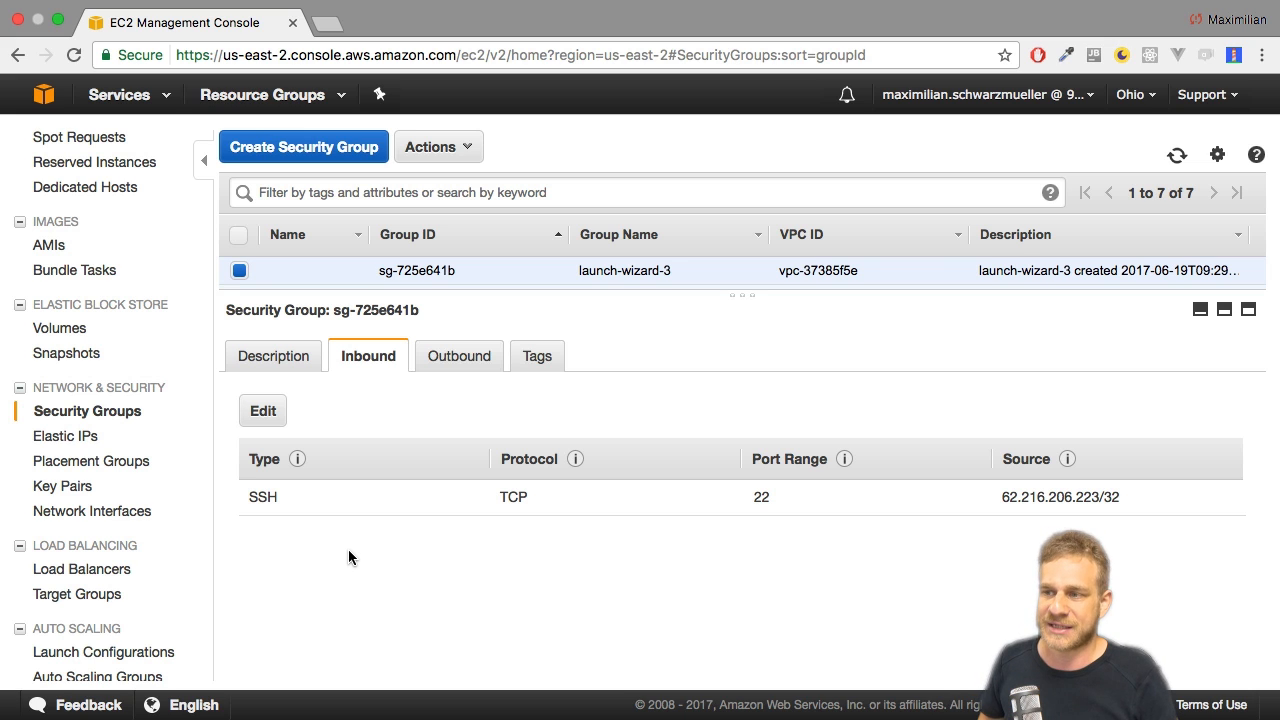
left_click(452, 357)
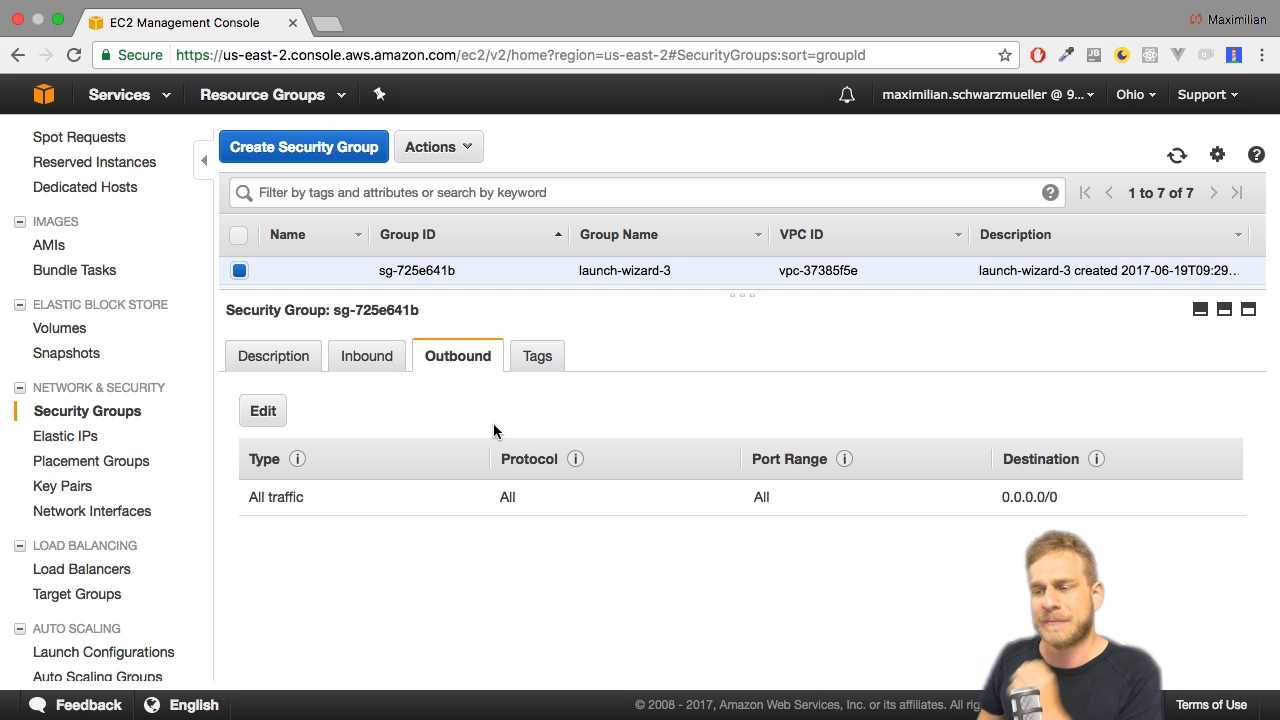
left_click(377, 360)
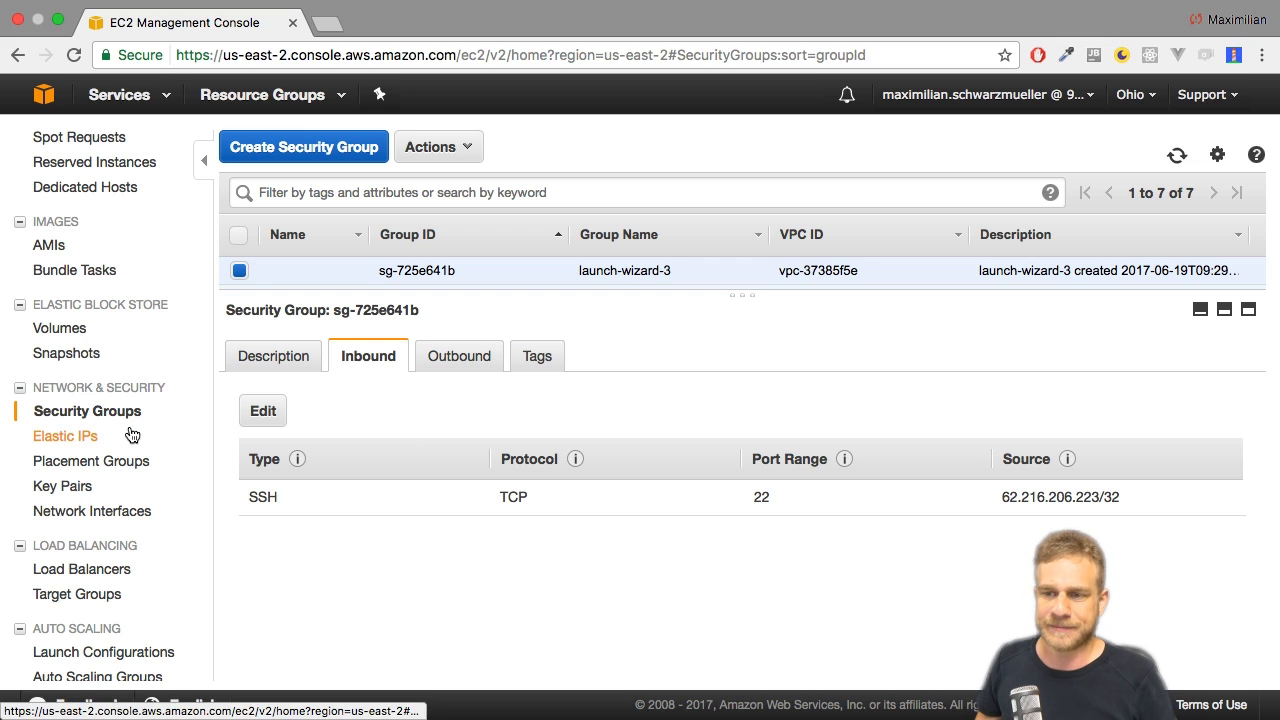
View the Elastic IPs page, check the running instance in the Instances list, and return to Elastic IPs.
left_click(92, 436)
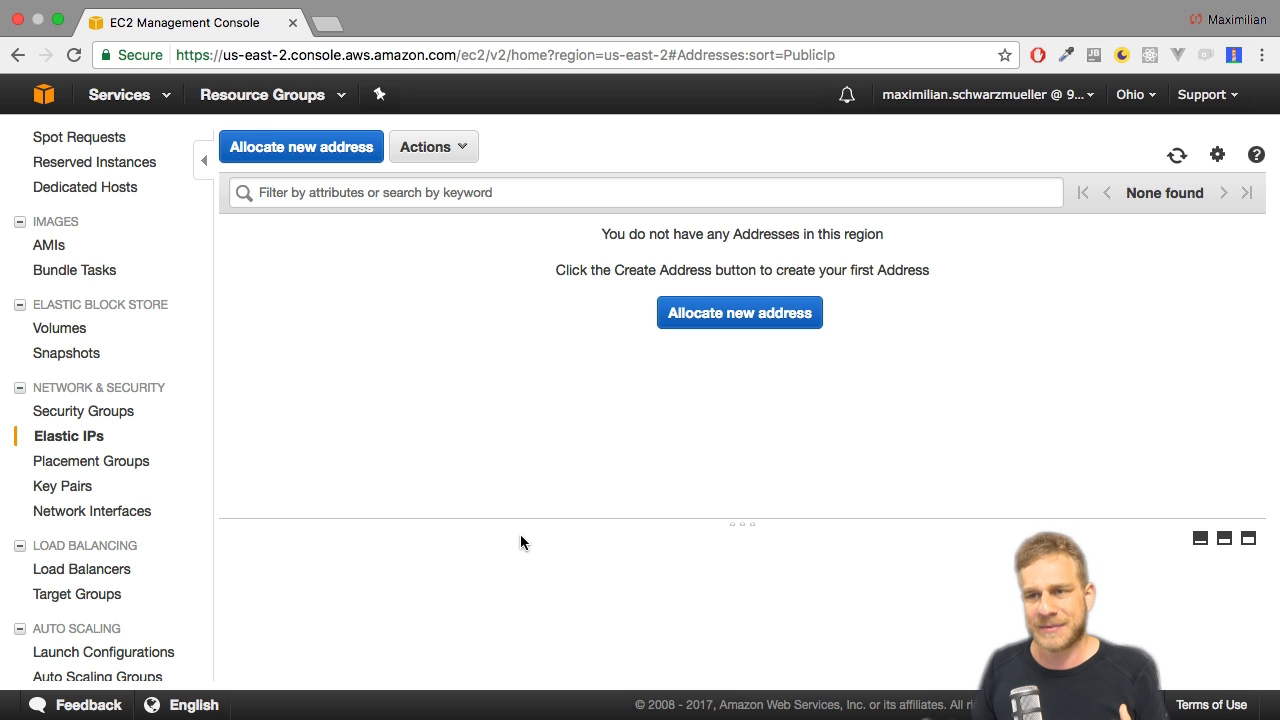
scroll(100, 196, "up", 5)
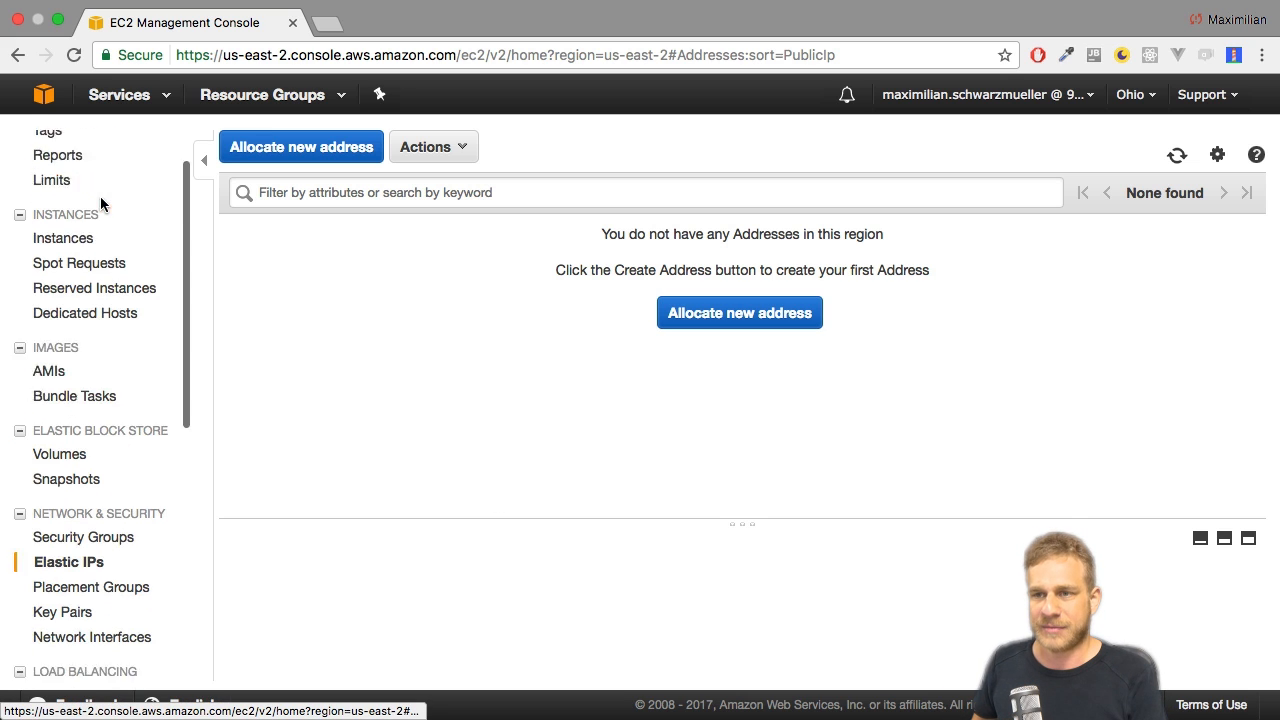
left_click(67, 255)
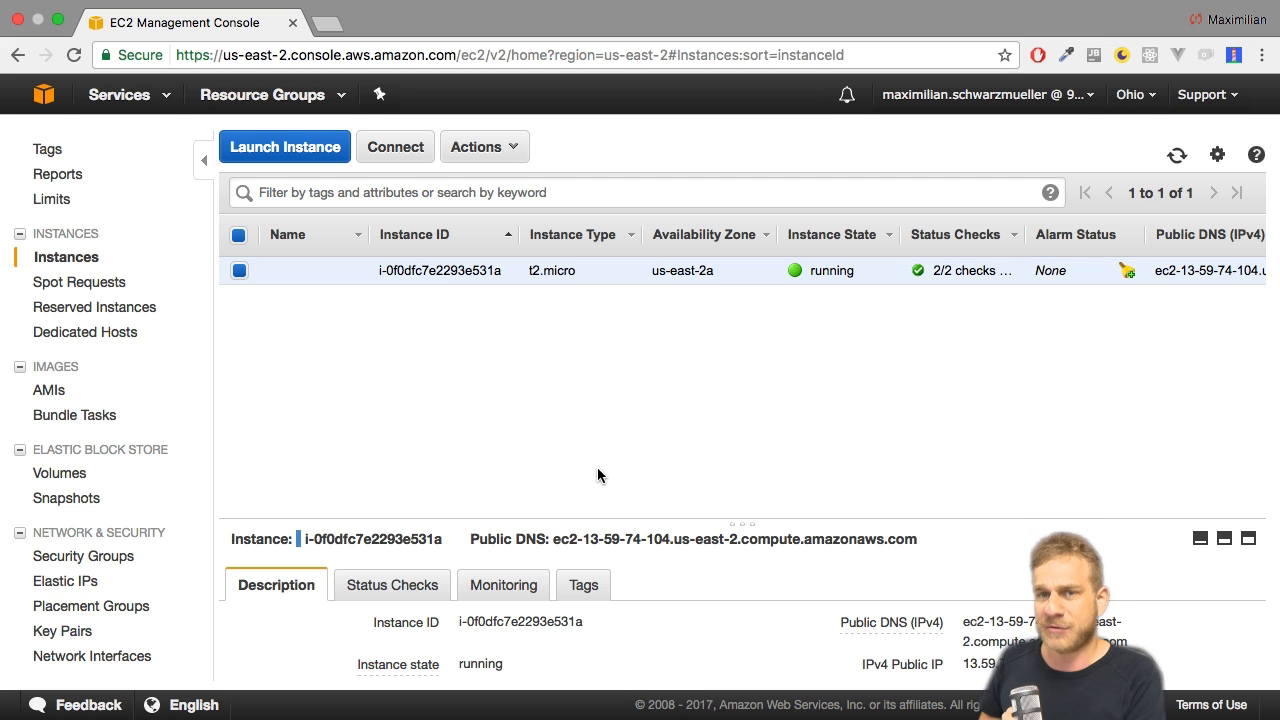
left_click(62, 581)
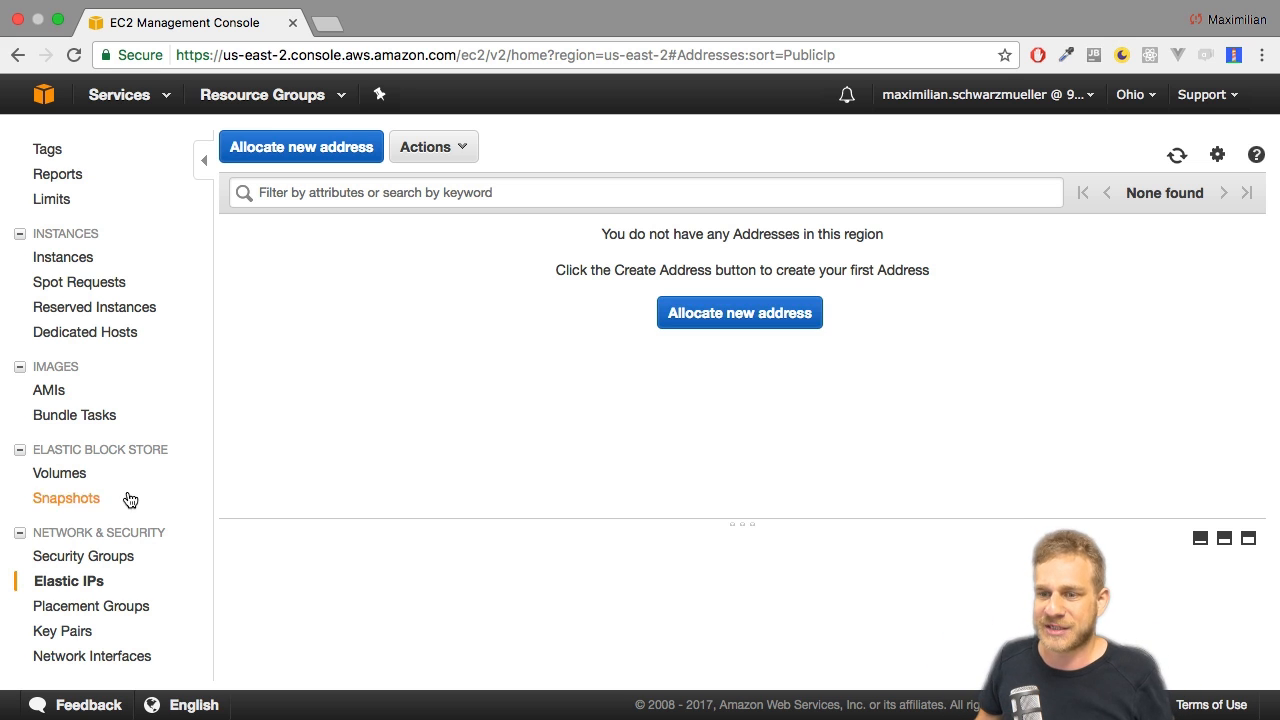
Look through the console's load balancing, auto scaling and Systems Manager sections.
scroll(150, 499, "down", 2)
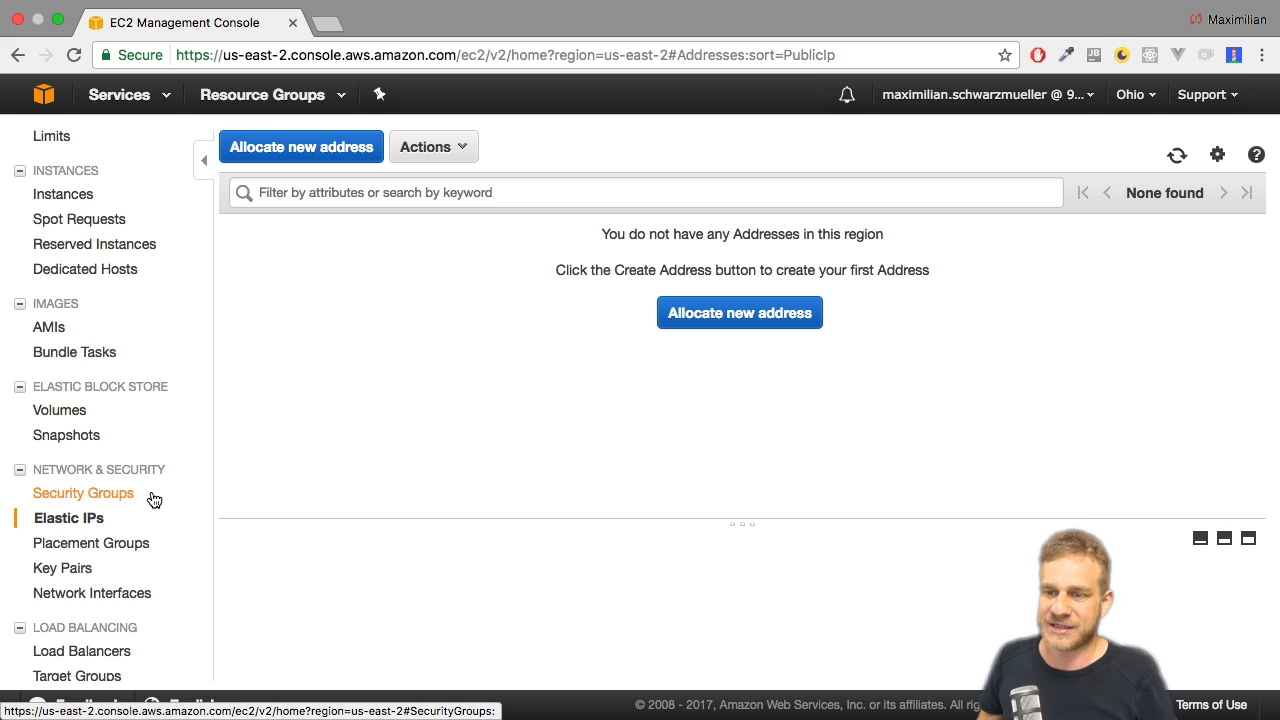
scroll(155, 499, "down", 5)
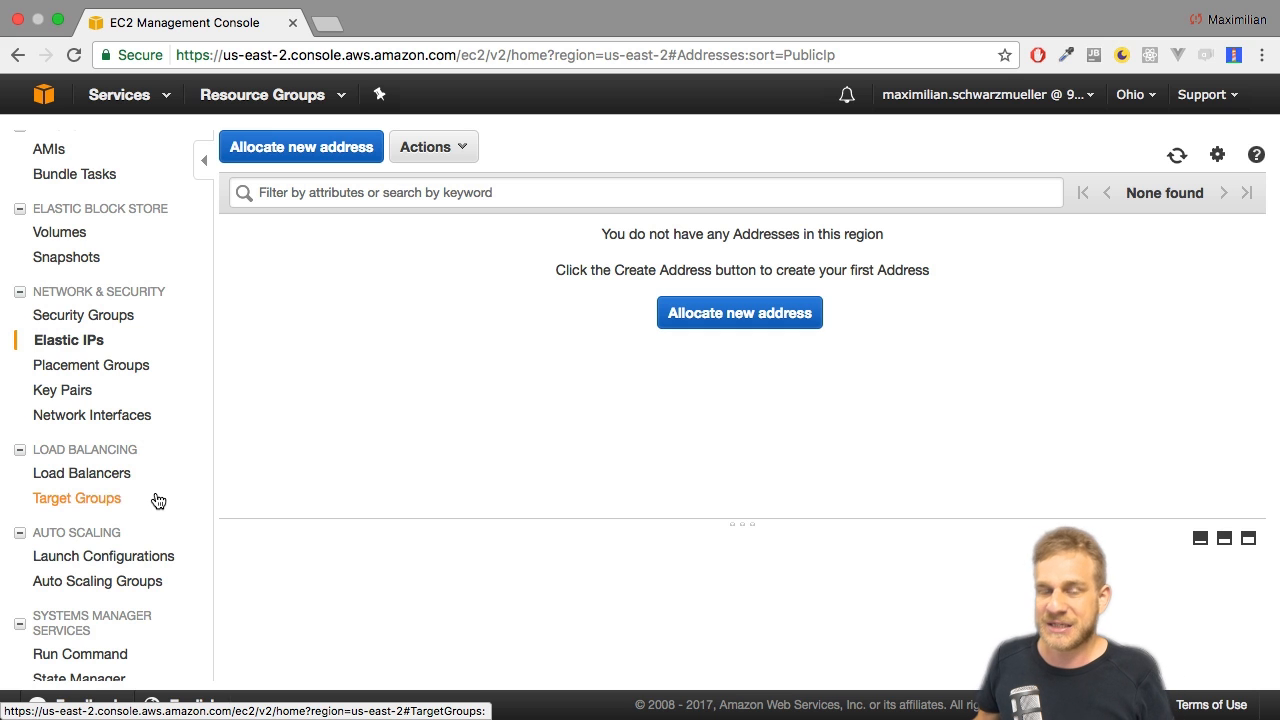
scroll(157, 500, "down", 3)
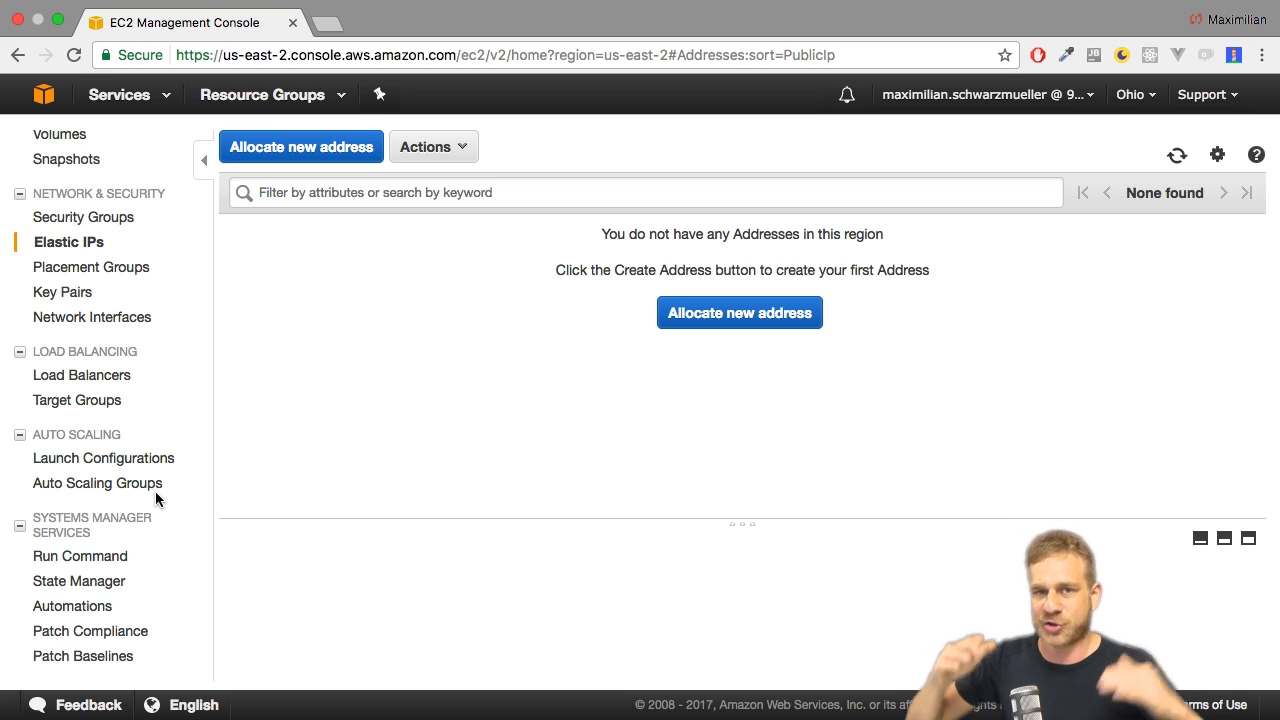
scroll(155, 491, "down", 3)
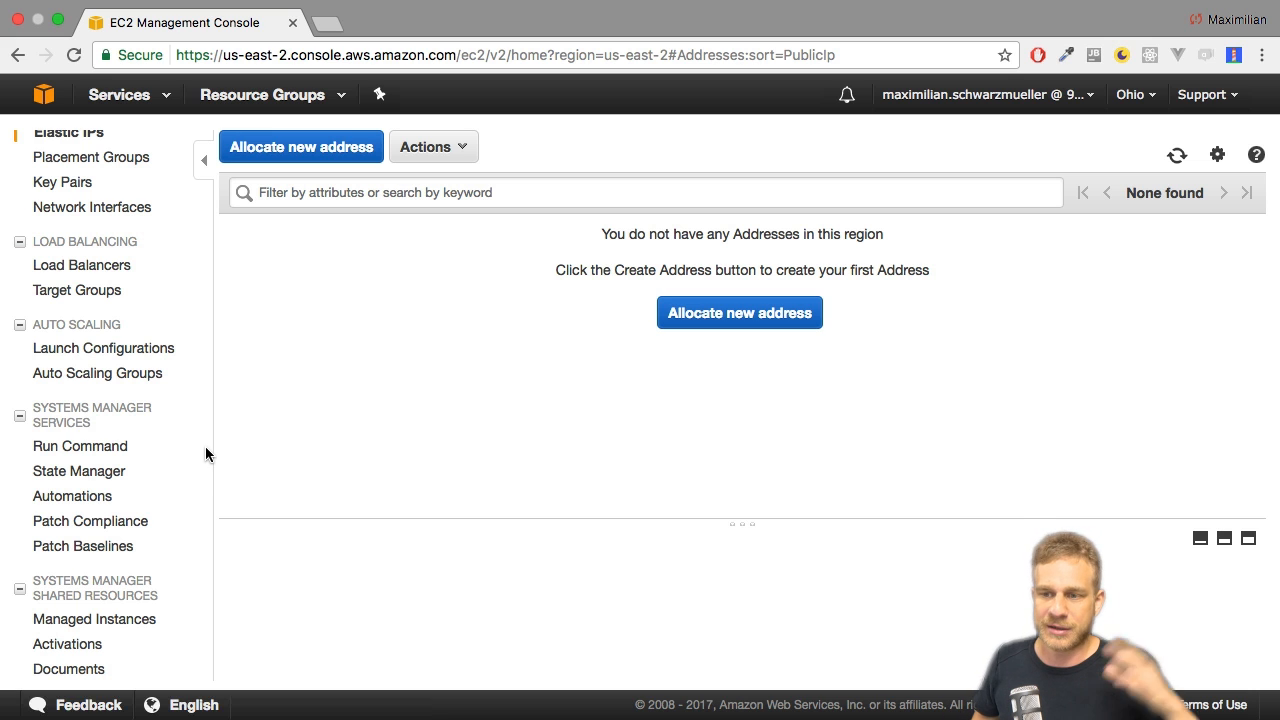
scroll(184, 450, "down", 2)
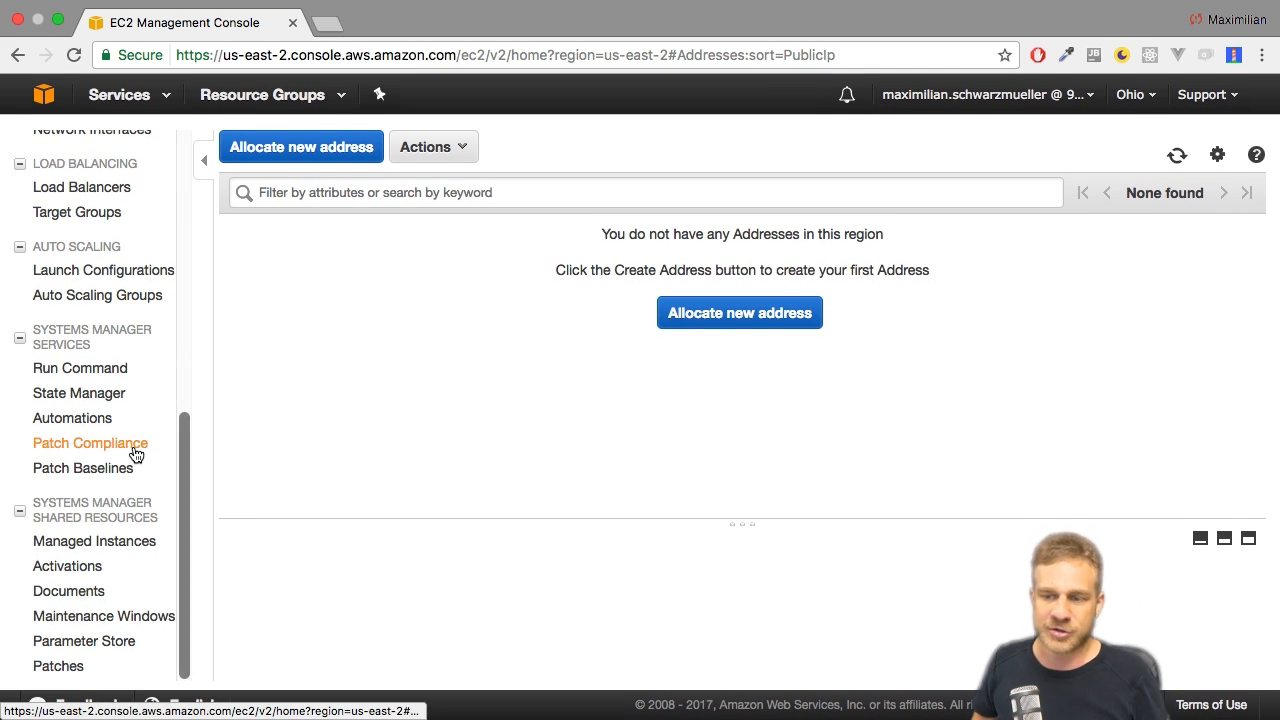
scroll(126, 443, "up", 10)
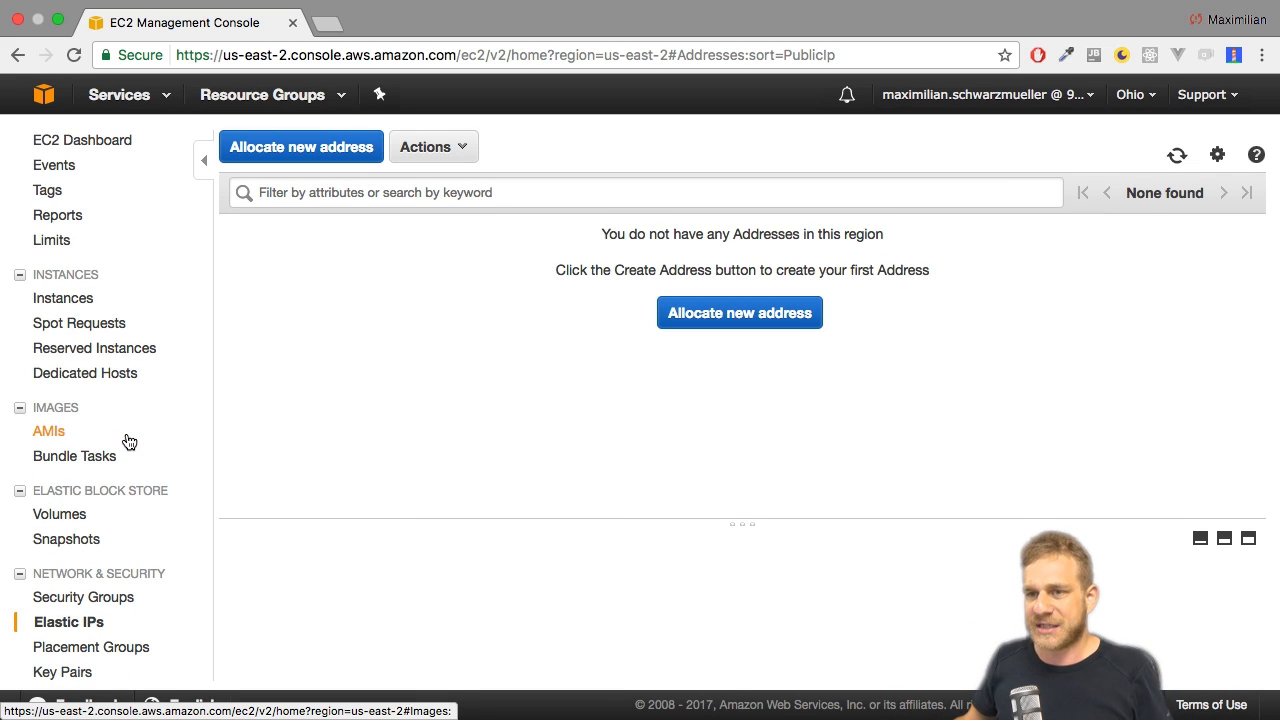
Return to the Instances list and terminate the running t2.micro instance in us-east-2a, confirming the termination.
left_click(78, 306)
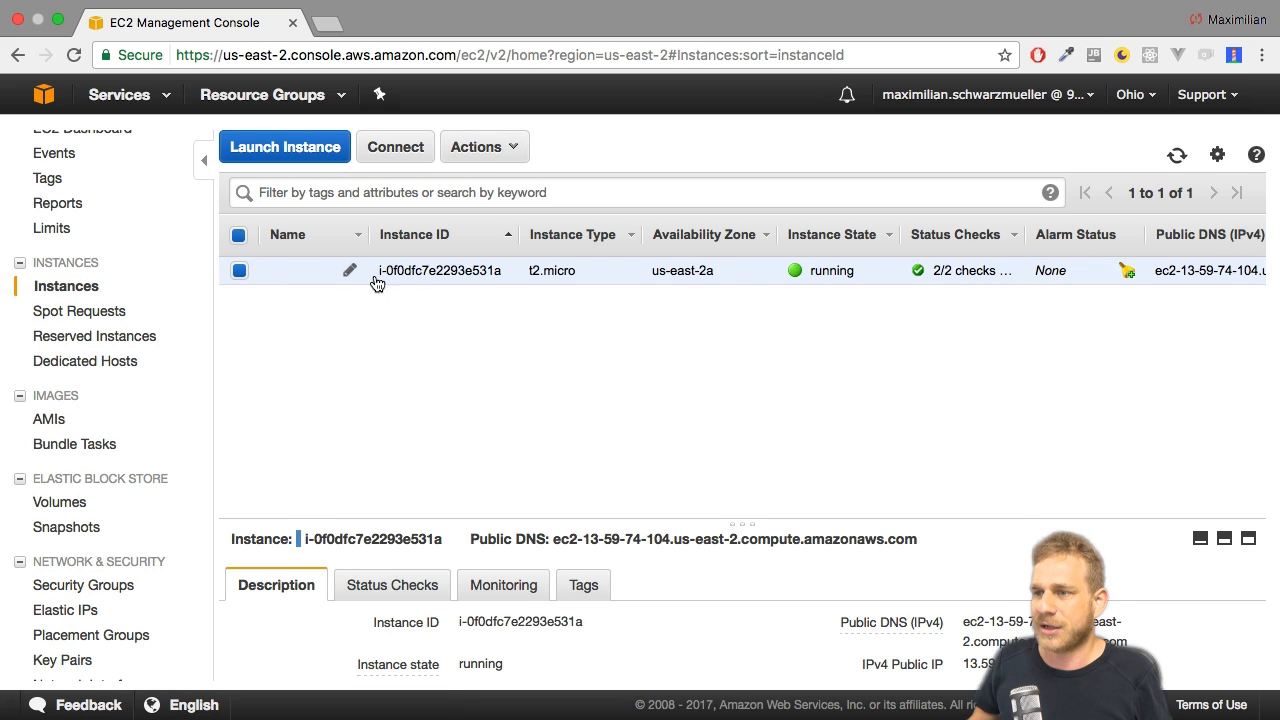
right_click(427, 276)
mouse_move(464, 348)
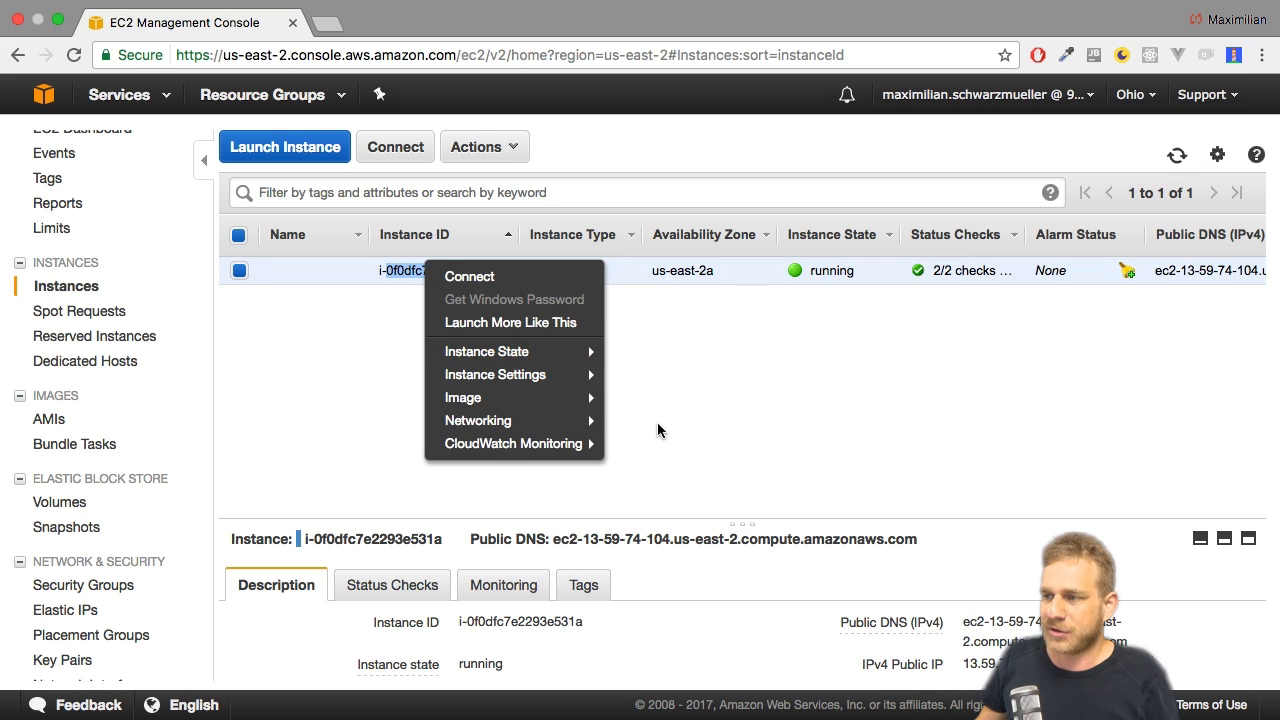
left_click(310, 270)
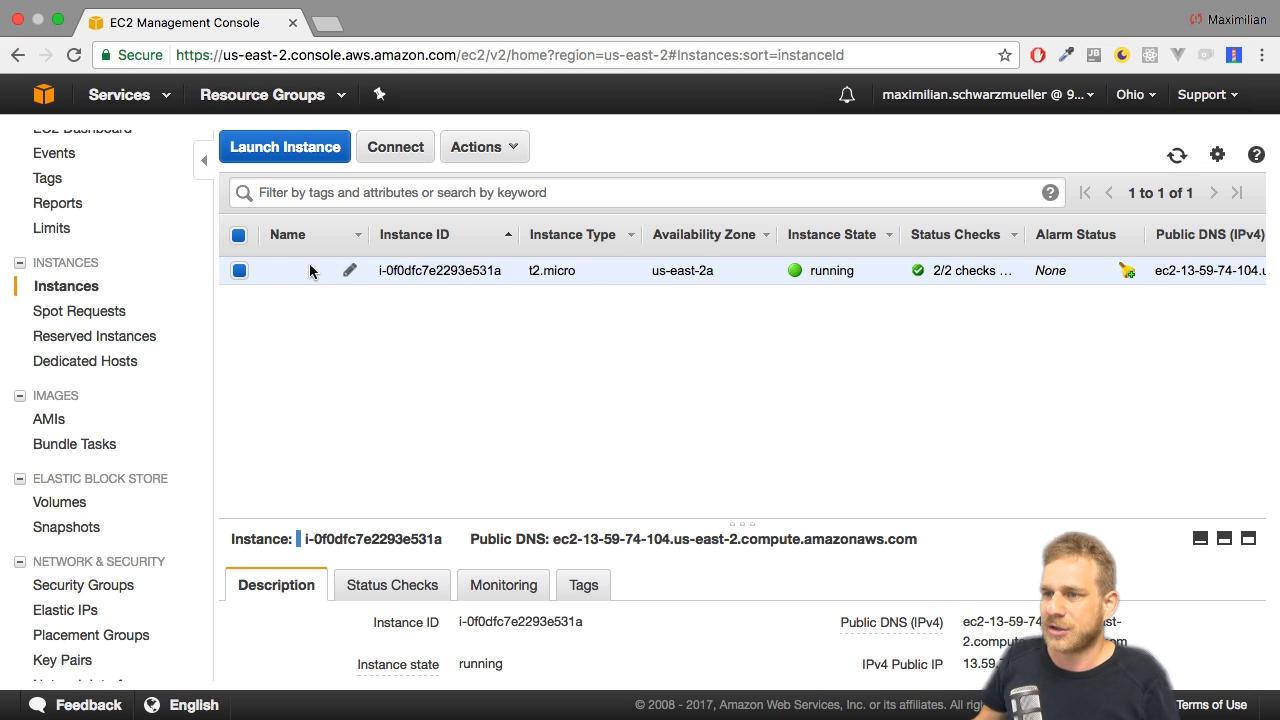
left_click(483, 158)
mouse_move(517, 263)
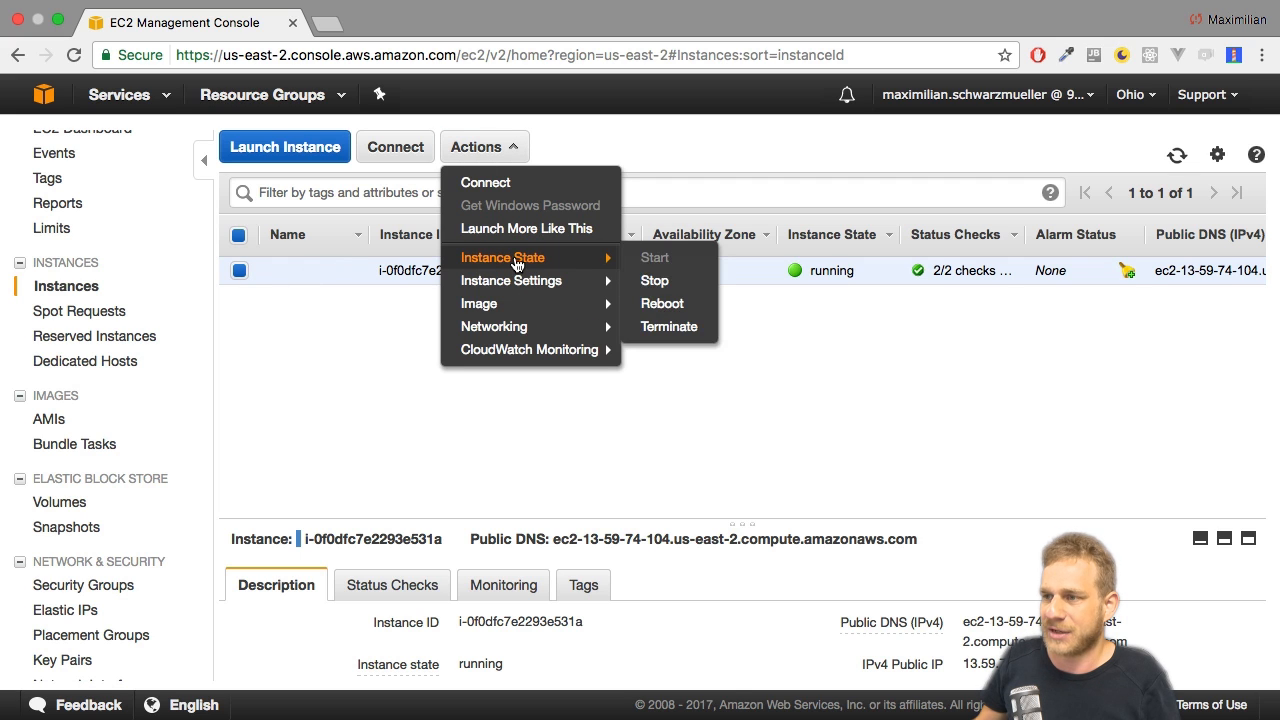
left_click(655, 326)
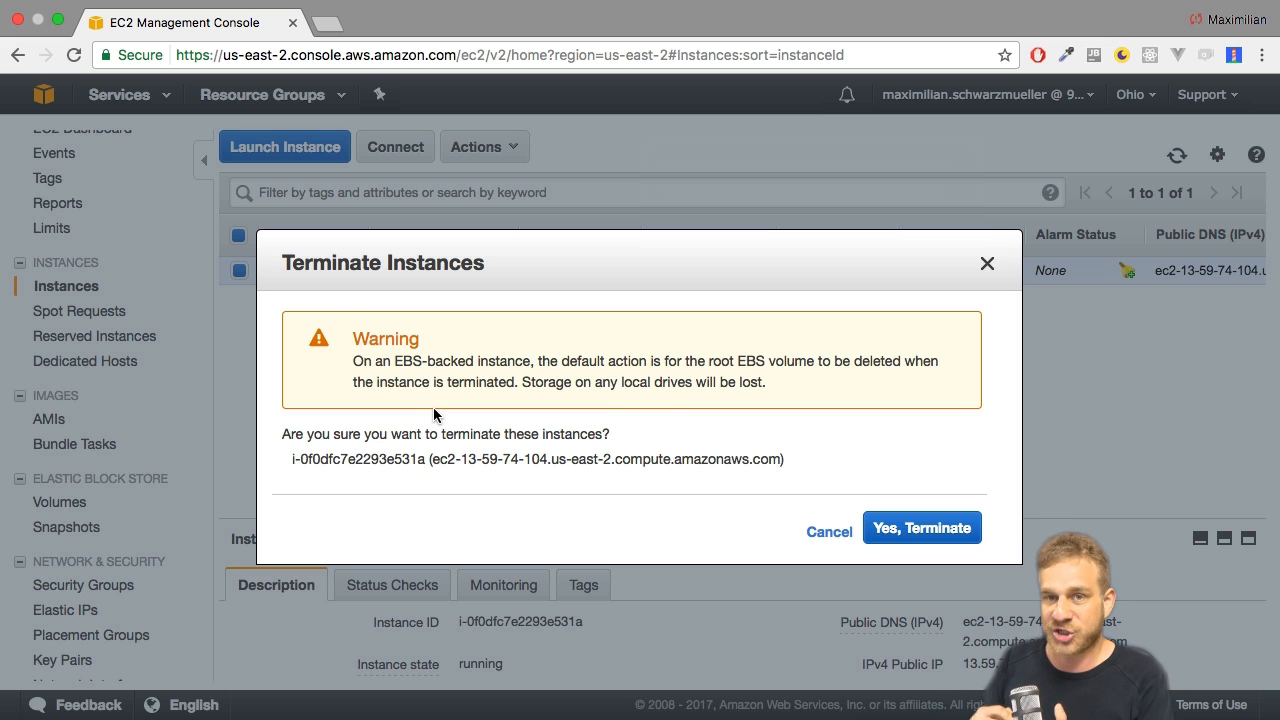
left_click(958, 528)
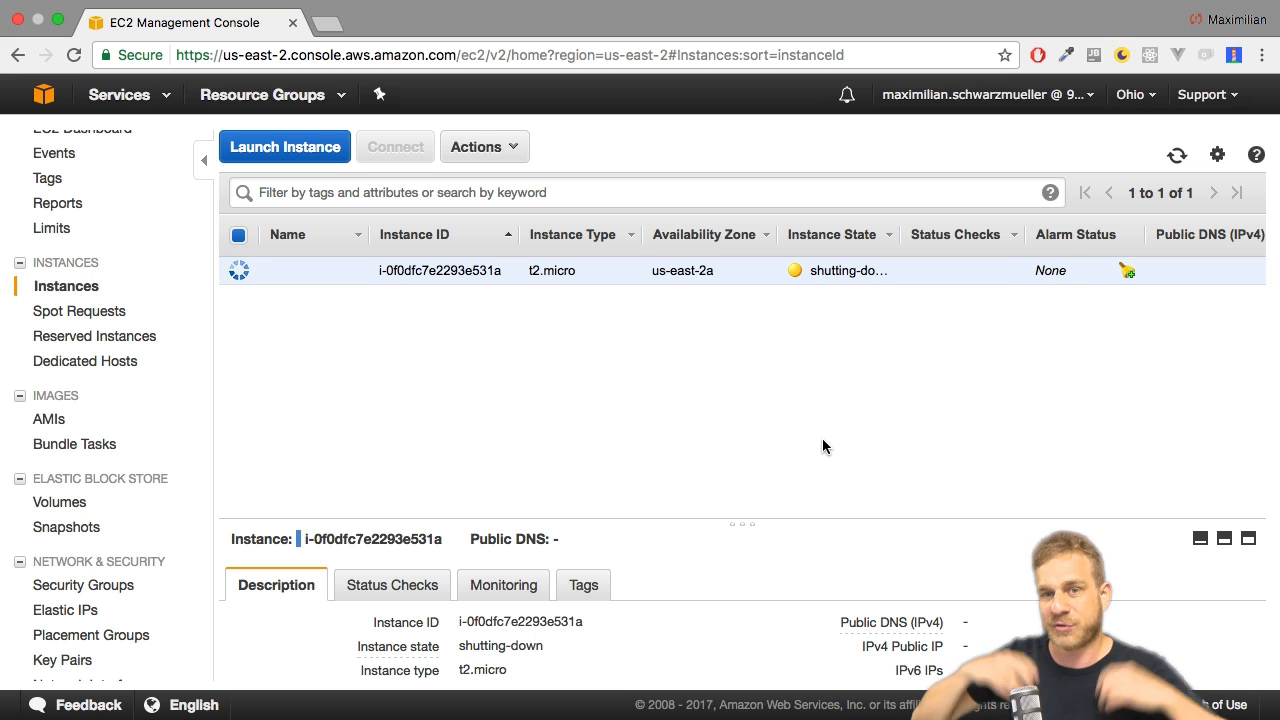